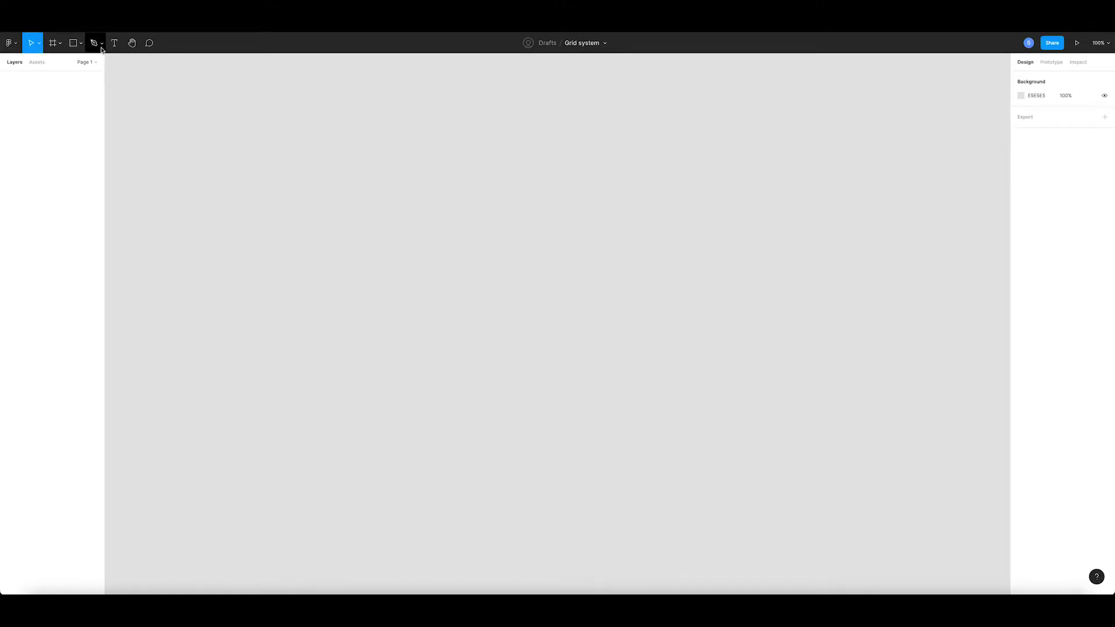
# Add a 'Grid system' text title to the canvas and make it Bold.
pyautogui.press('t')
pyautogui.click(407, 141)
pyautogui.write('G')
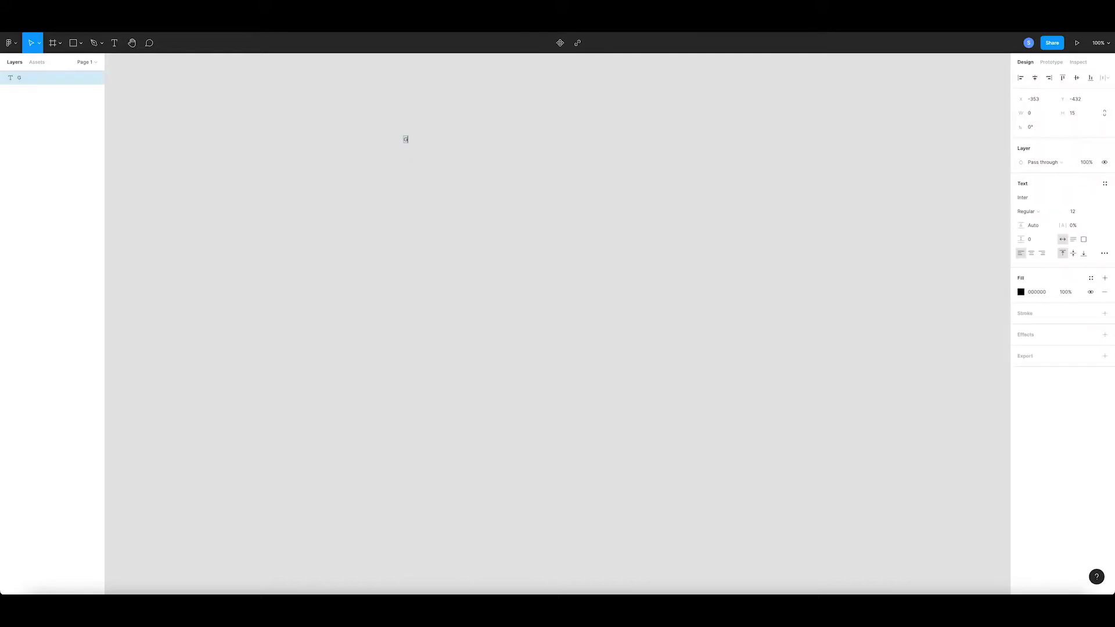
pyautogui.write('rid system')
pyautogui.press('Escape')
pyautogui.click(1042, 213)
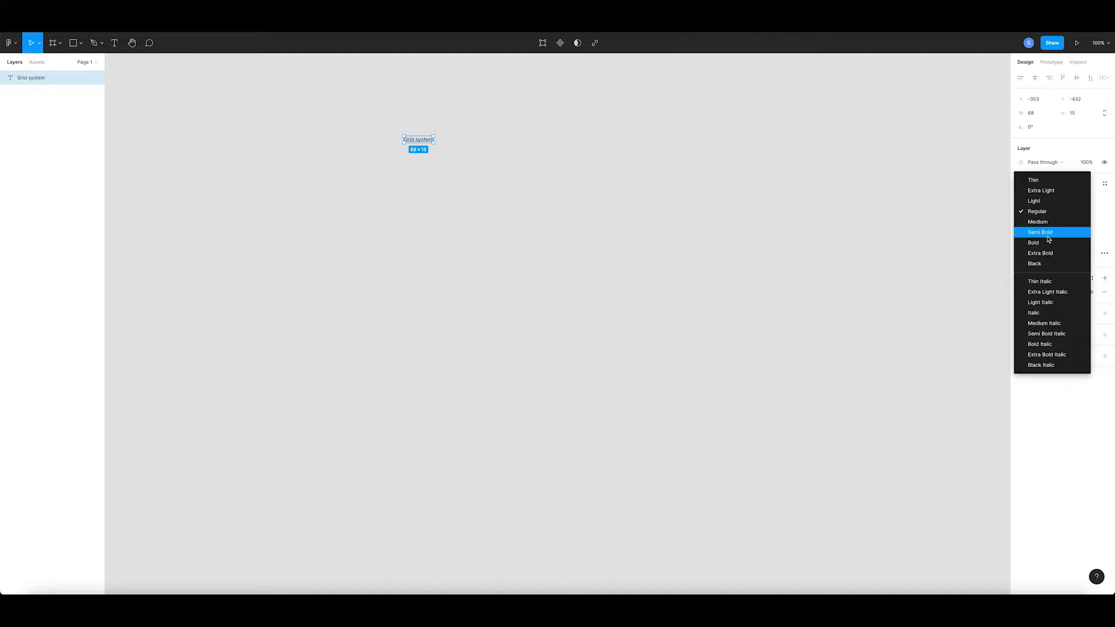
pyautogui.click(1036, 244)
# Set the title's font size to 32 and line height to 48.
pyautogui.click(516, 217)
pyautogui.click(427, 139)
pyautogui.click(1076, 212)
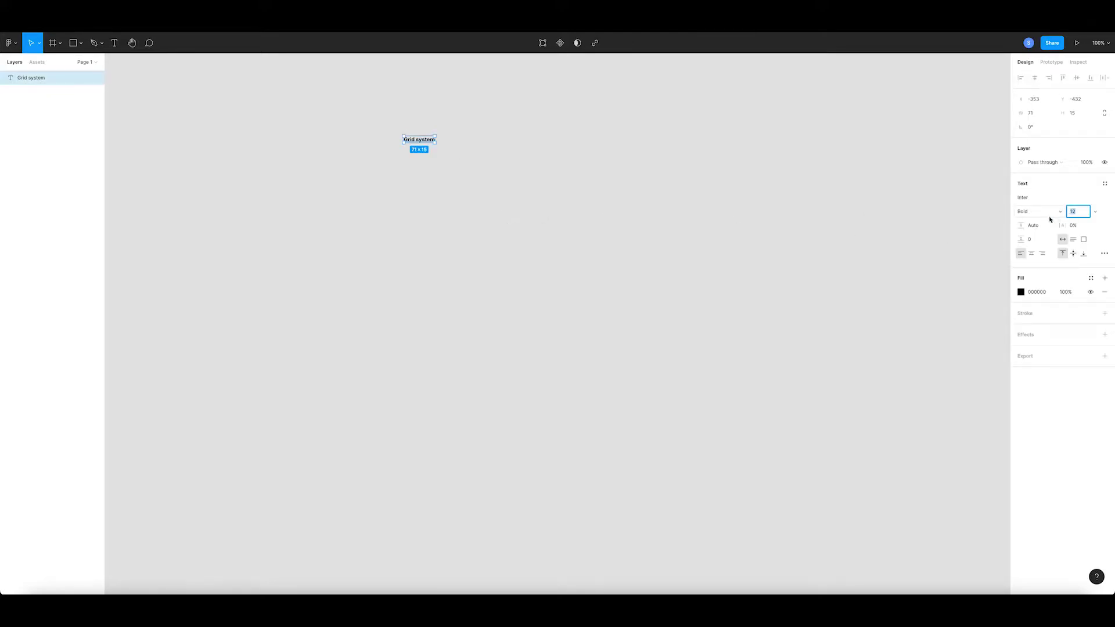
pyautogui.write('32')
pyautogui.press('Return')
pyautogui.click(1039, 228)
pyautogui.write('32*1.5')
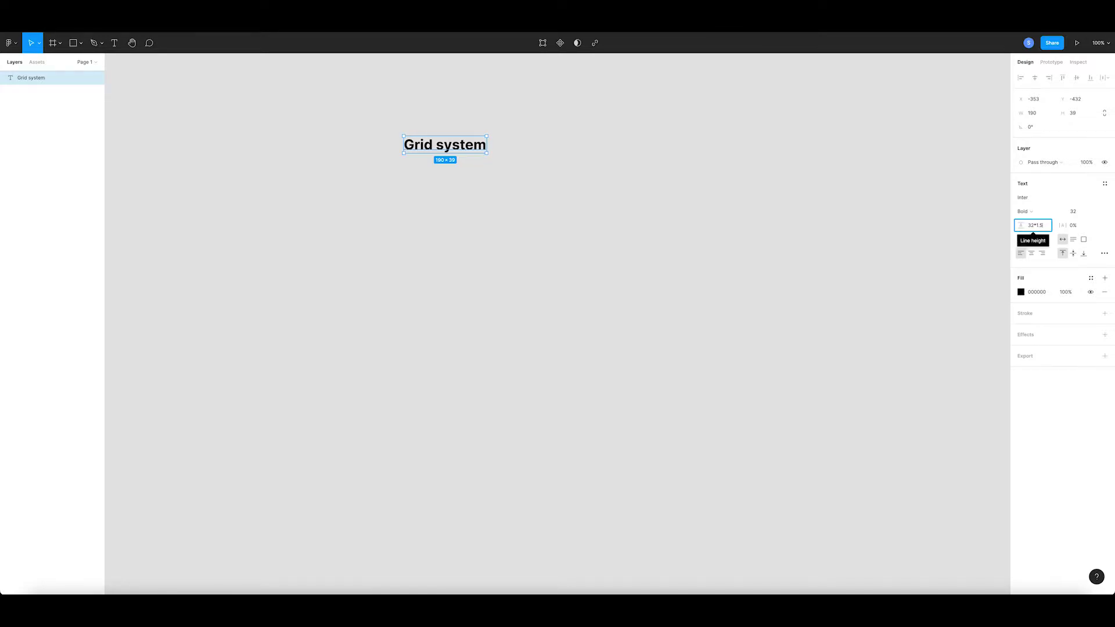
pyautogui.press('Return')
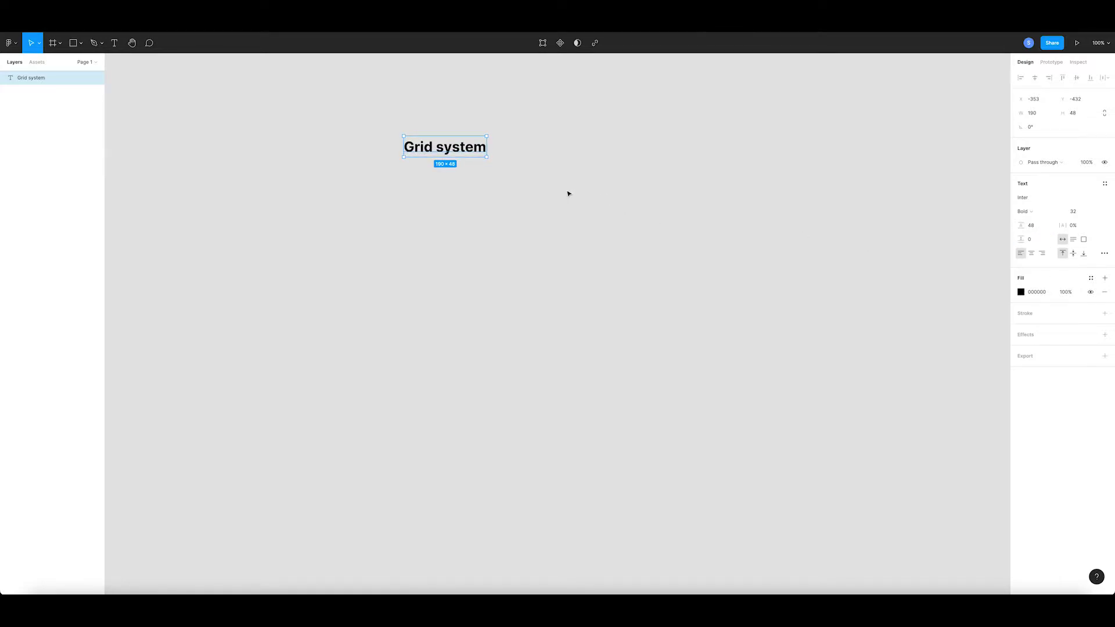
pyautogui.click(568, 193)
pyautogui.click(80, 43)
# Draw an 875-wide horizontal divider line with a 1px black stroke under the title.
pyautogui.click(87, 79)
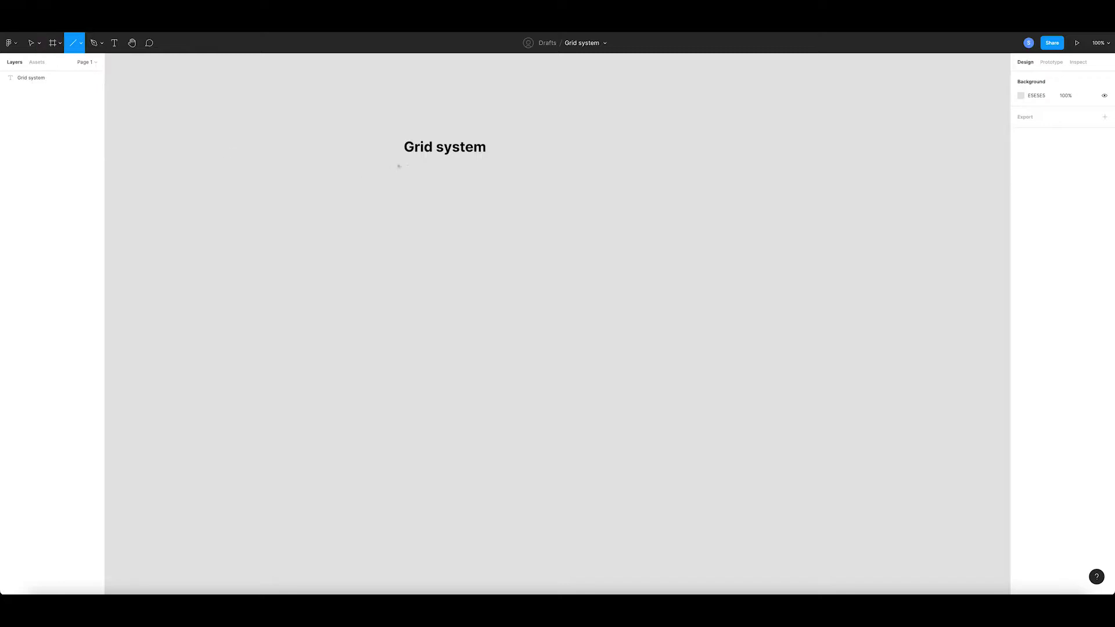
pyautogui.moveTo(403, 162); pyautogui.dragTo(785, 161)
pyautogui.click(649, 217)
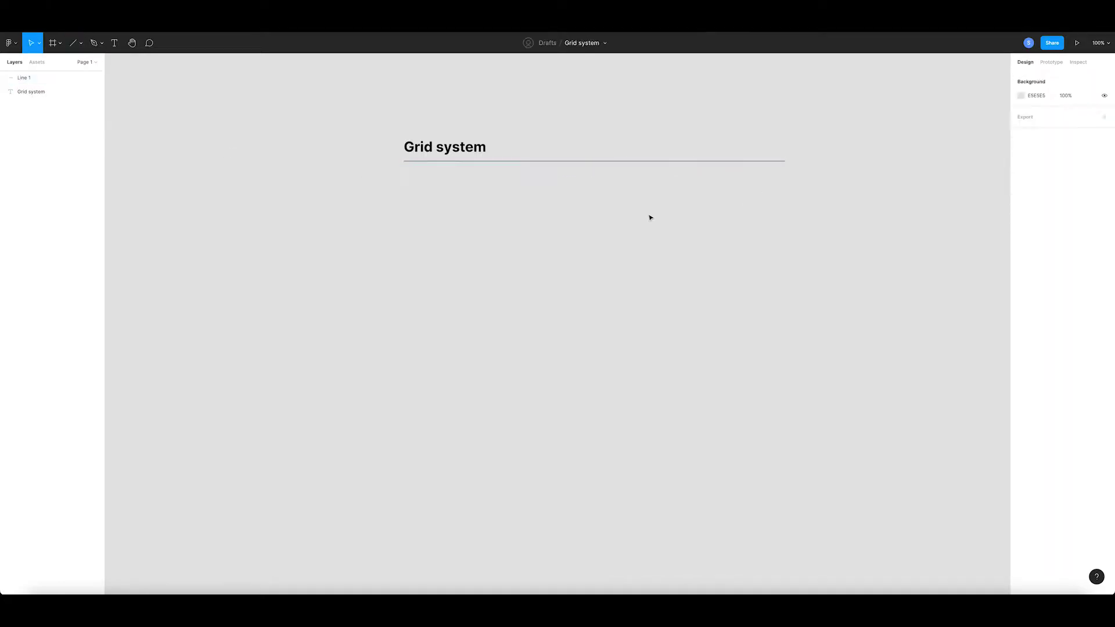
pyautogui.click(432, 162)
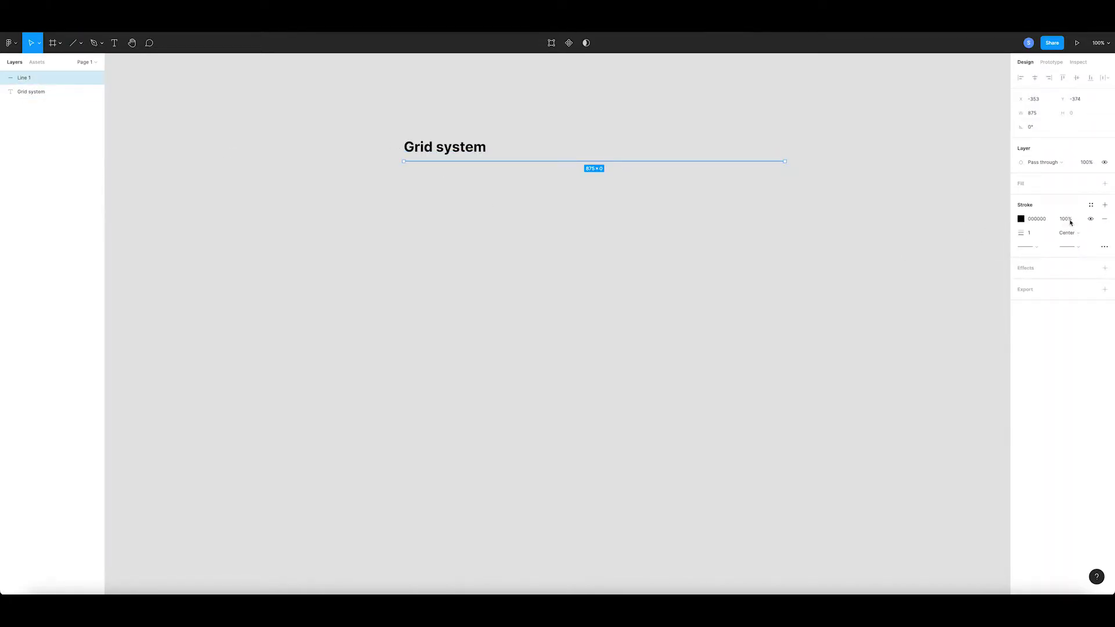
pyautogui.click(351, 194)
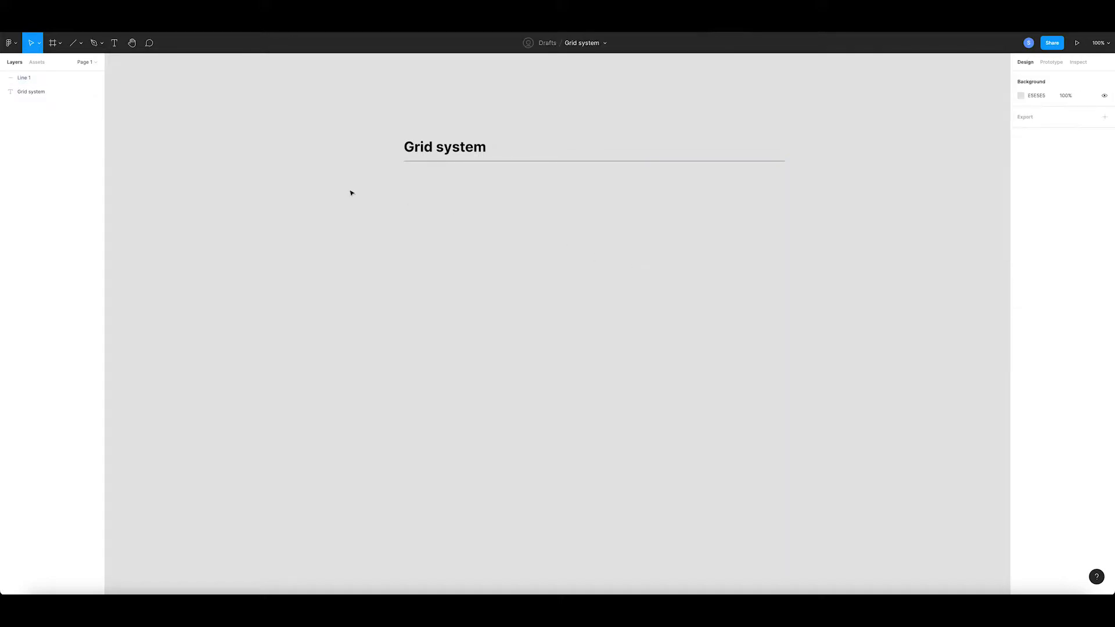
pyautogui.scroll(-3, 351, 193)
pyautogui.scroll(-2, 372, 238)
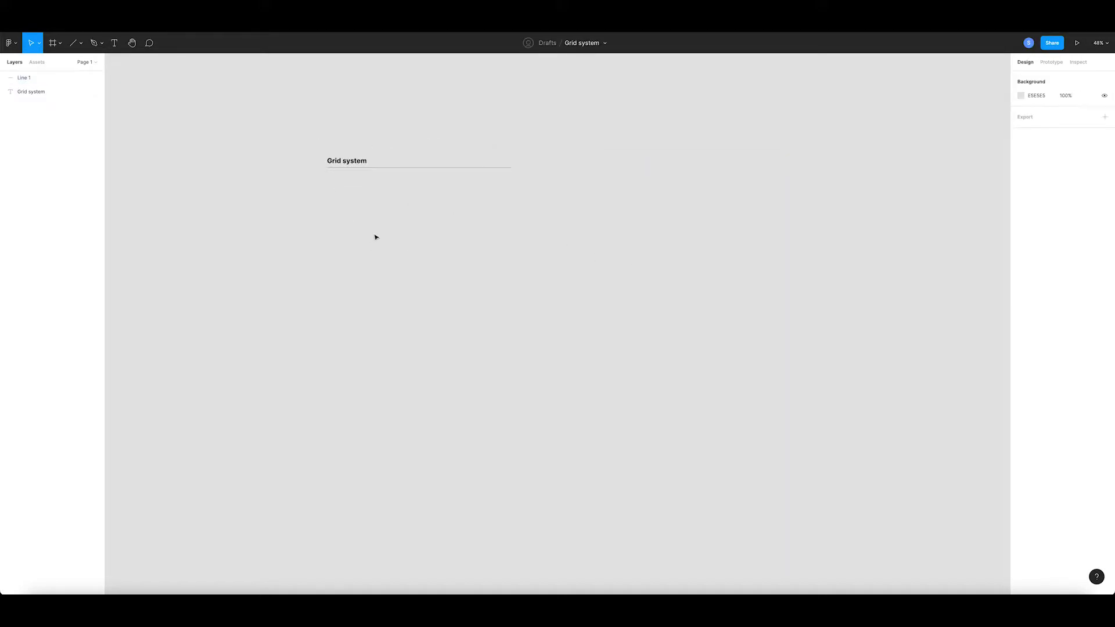
# Add a 1440×1024 Desktop frame below the divider, left-aligned with the title, named XL.
pyautogui.click(62, 46)
pyautogui.click(34, 63)
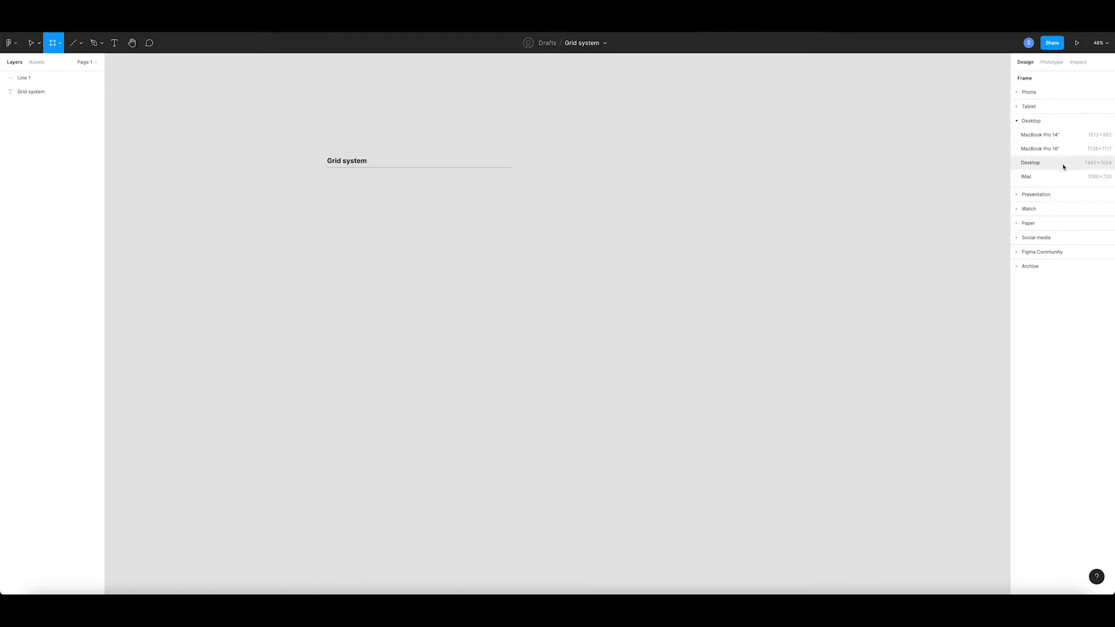
pyautogui.click(1031, 162)
pyautogui.moveTo(424, 215); pyautogui.dragTo(343, 194)
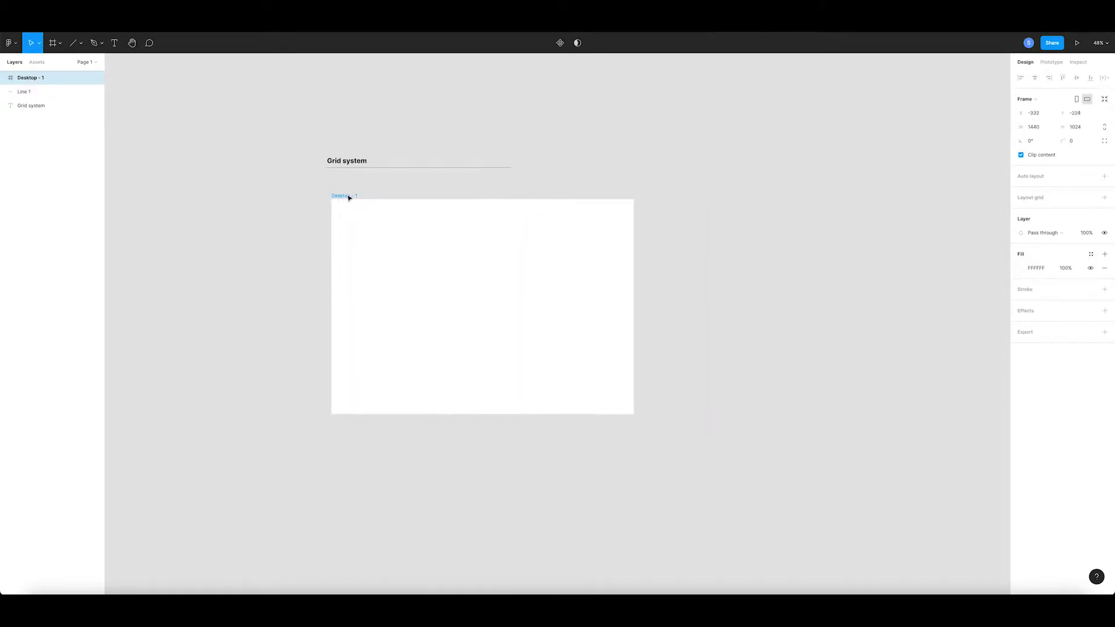
pyautogui.doubleClick(342, 194)
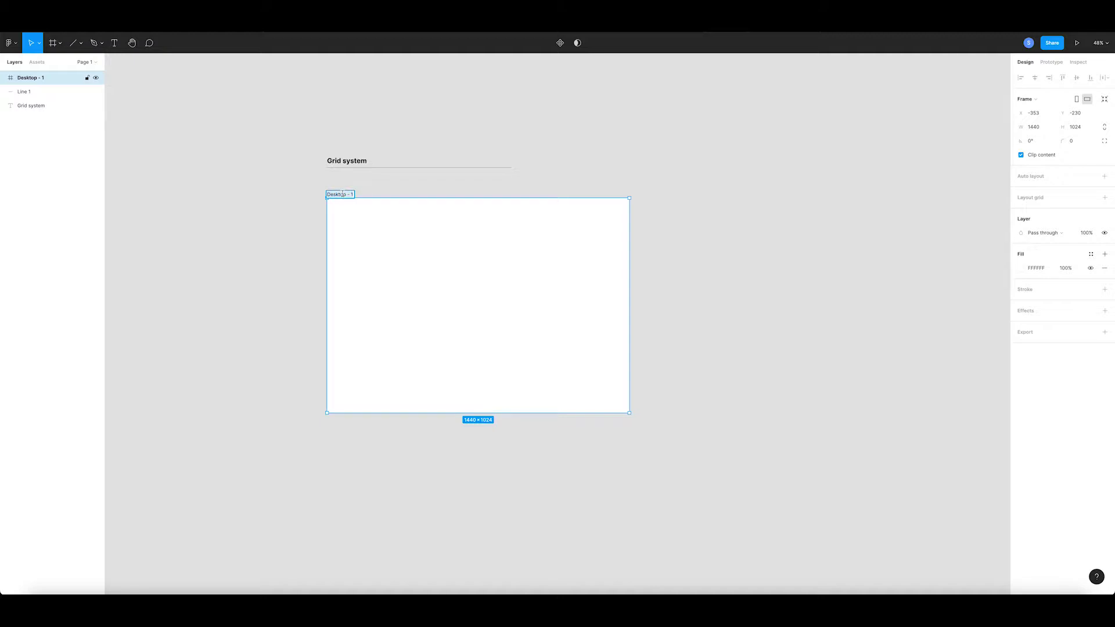
pyautogui.write('XL')
pyautogui.click(274, 214)
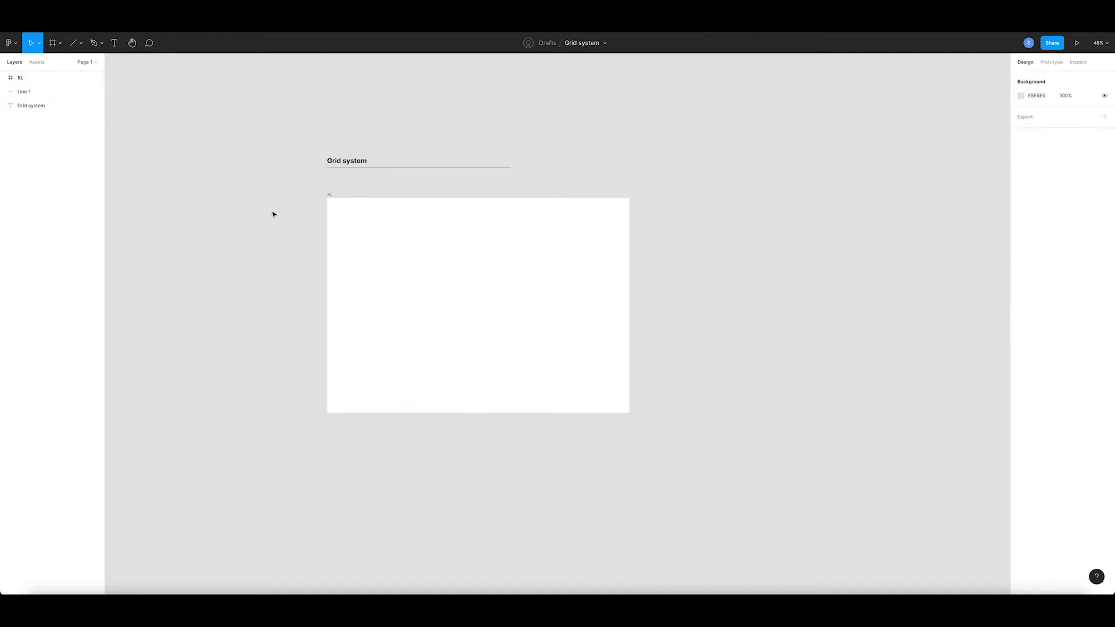
pyautogui.click(332, 197)
# Give the XL frame a rows grid: count 1000, Top aligned, gutter 0.
pyautogui.click(1104, 198)
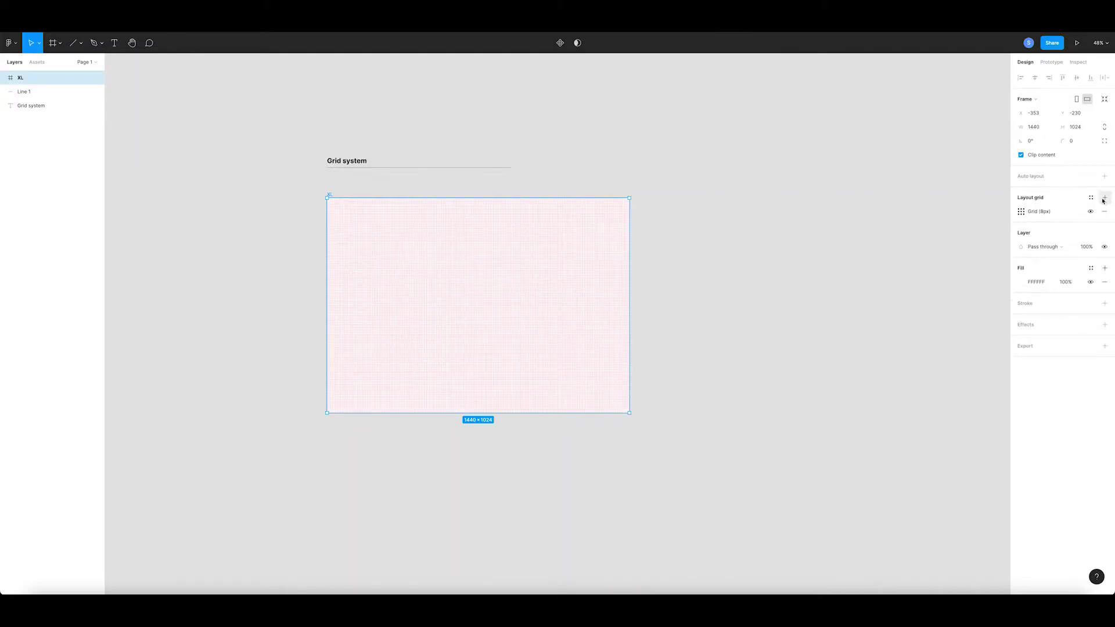
pyautogui.click(1021, 212)
pyautogui.click(932, 215)
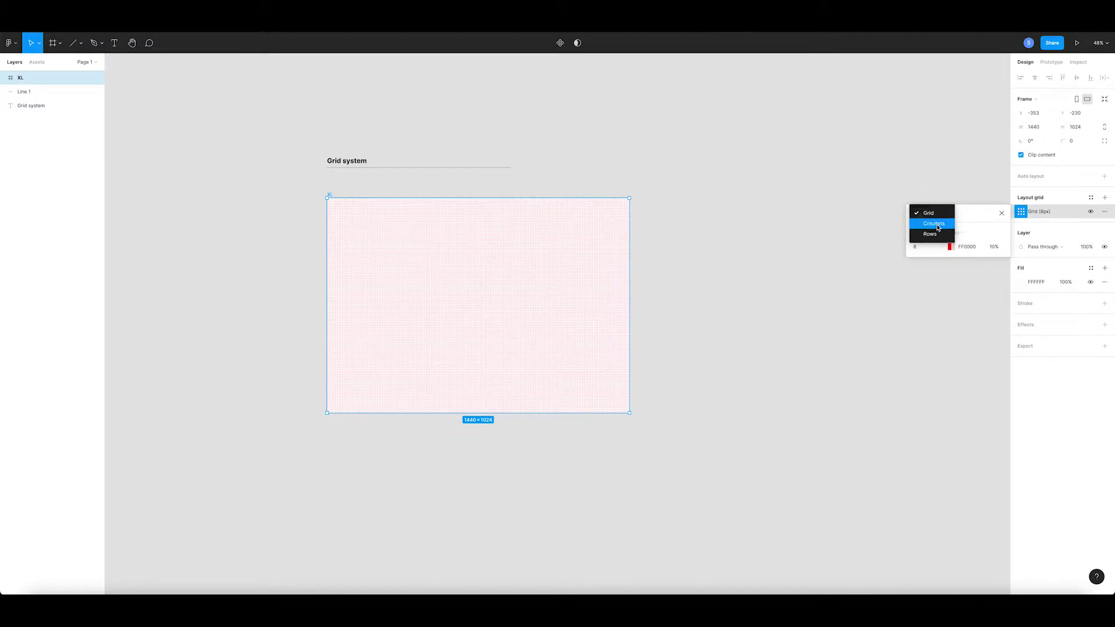
pyautogui.write('1000')
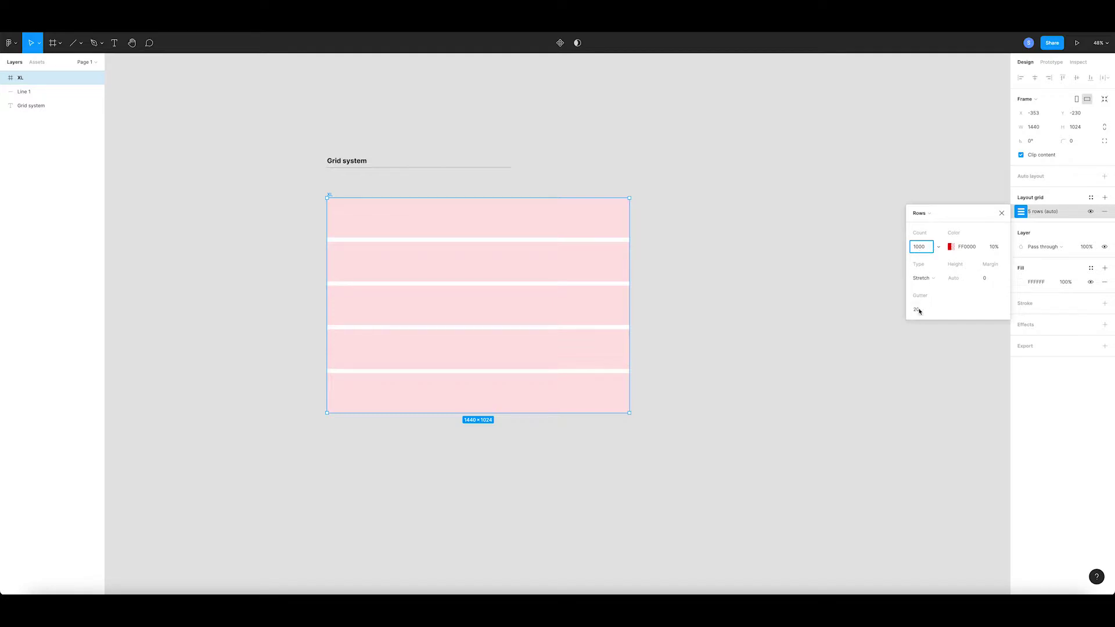
pyautogui.click(922, 278)
pyautogui.click(922, 244)
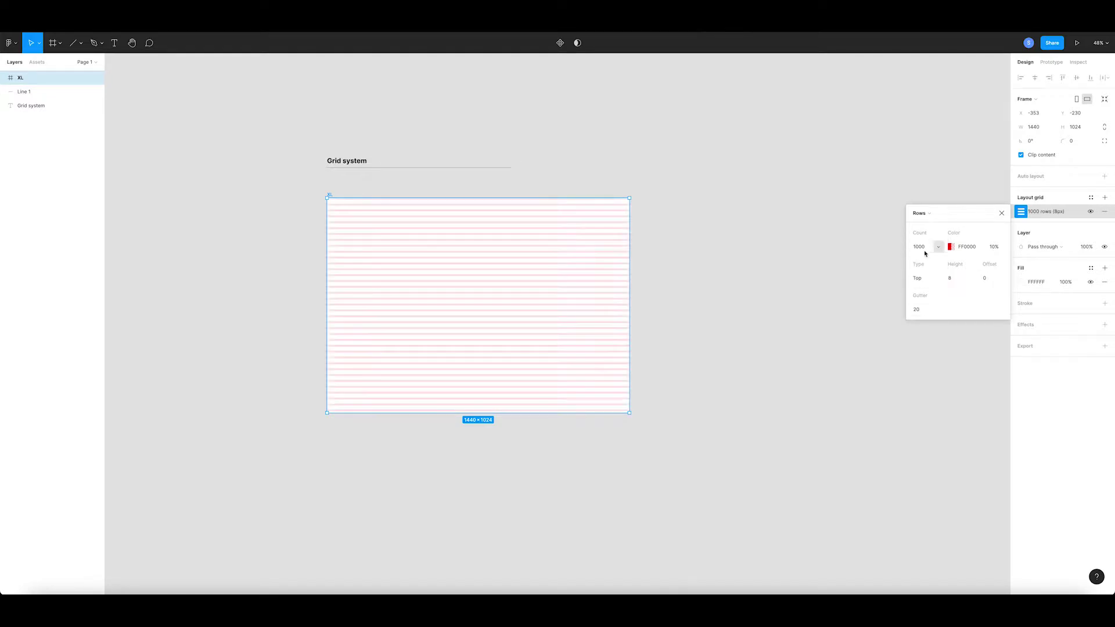
pyautogui.click(922, 310)
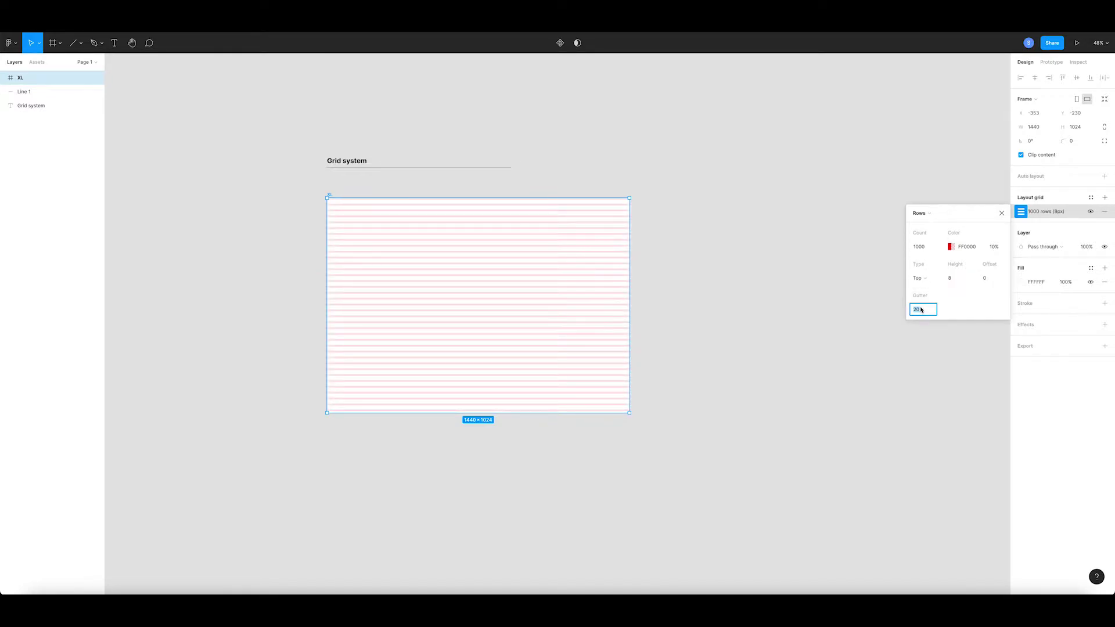
pyautogui.write('0')
pyautogui.click(954, 280)
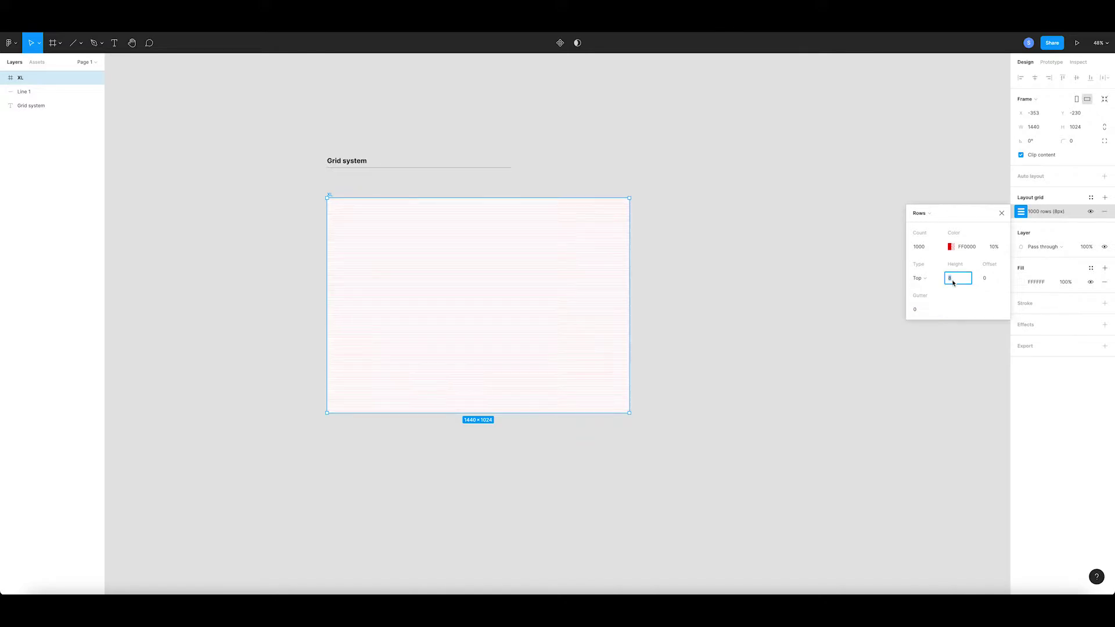
pyautogui.click(1002, 213)
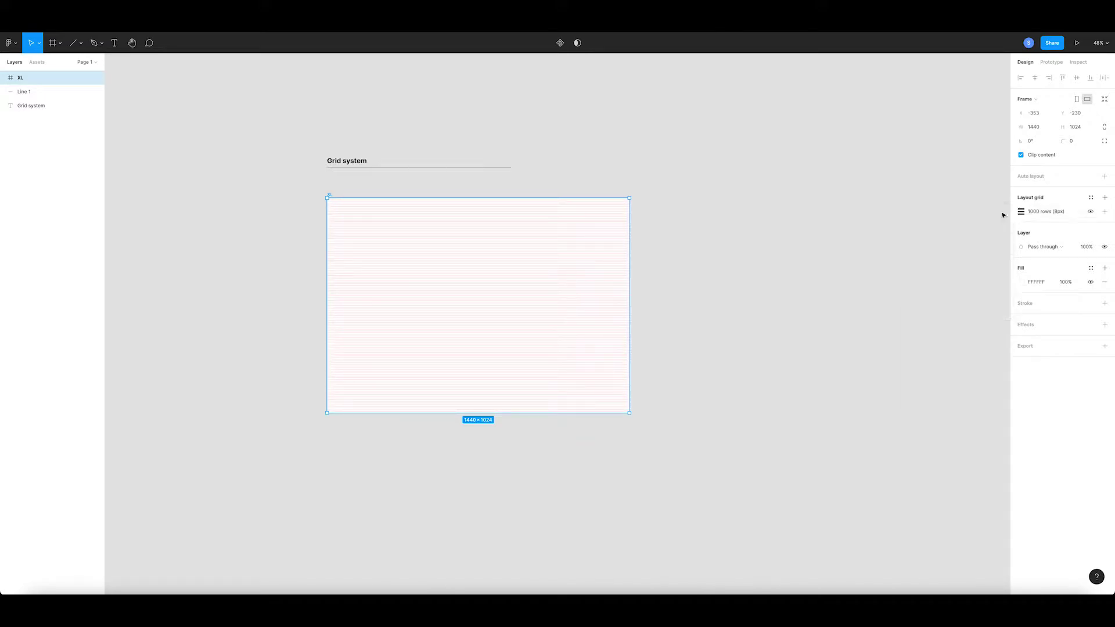
# Add a second grid of 12 Stretch columns with margin 76 and gutter 32.
pyautogui.click(1105, 197)
pyautogui.click(1021, 211)
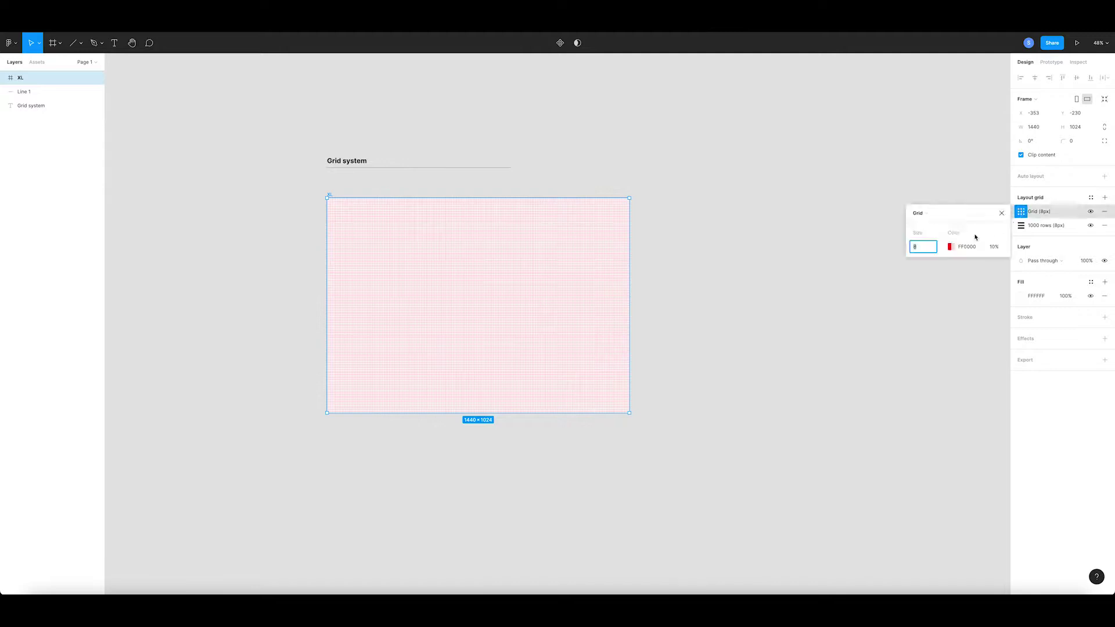
pyautogui.click(920, 213)
pyautogui.click(922, 247)
pyautogui.write('12')
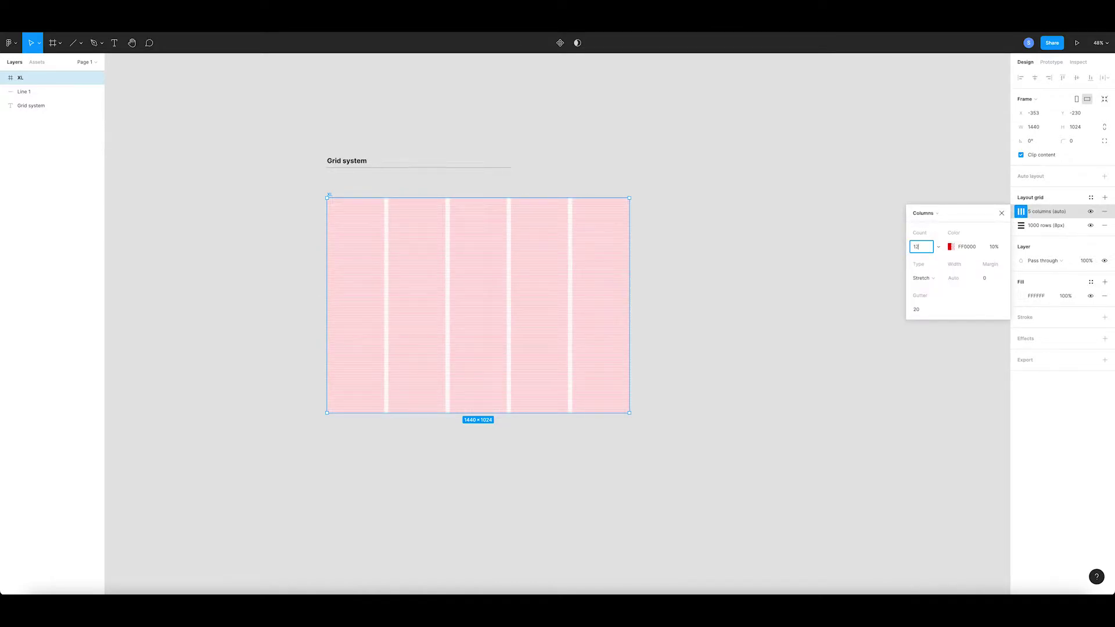
pyautogui.press('Return')
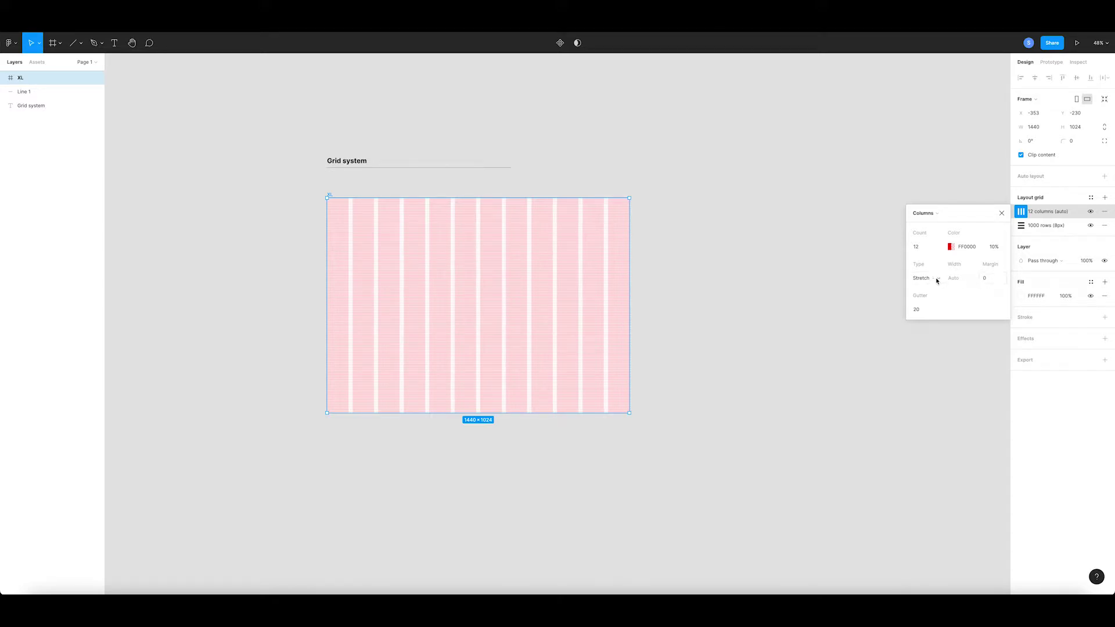
pyautogui.click(937, 280)
pyautogui.click(935, 280)
pyautogui.click(989, 282)
pyautogui.write('76')
pyautogui.click(924, 311)
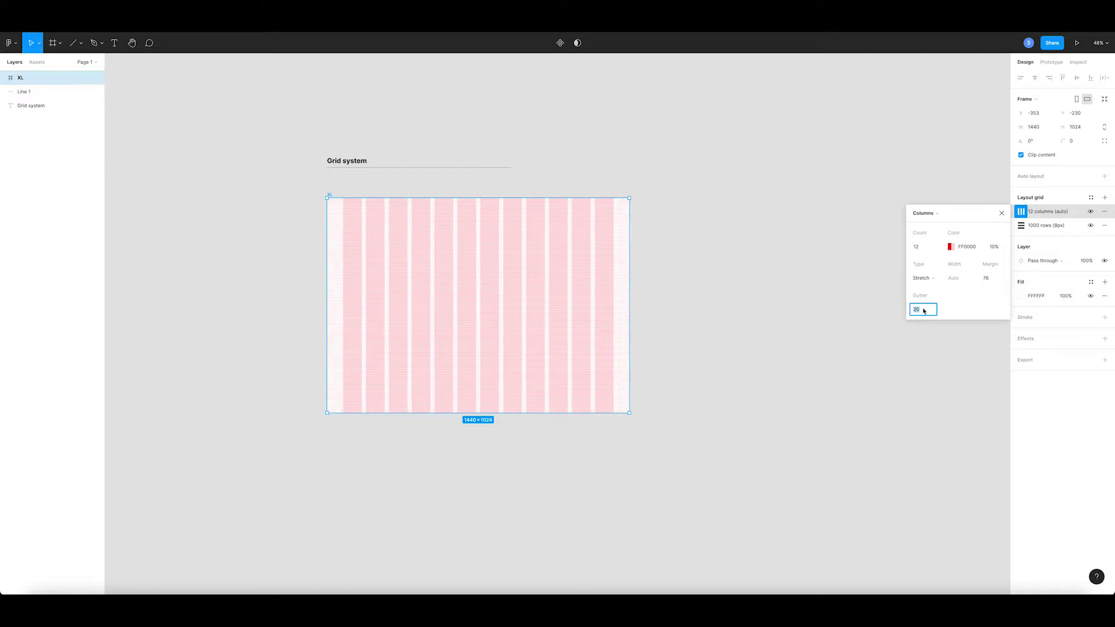
pyautogui.write('32')
pyautogui.press('Return')
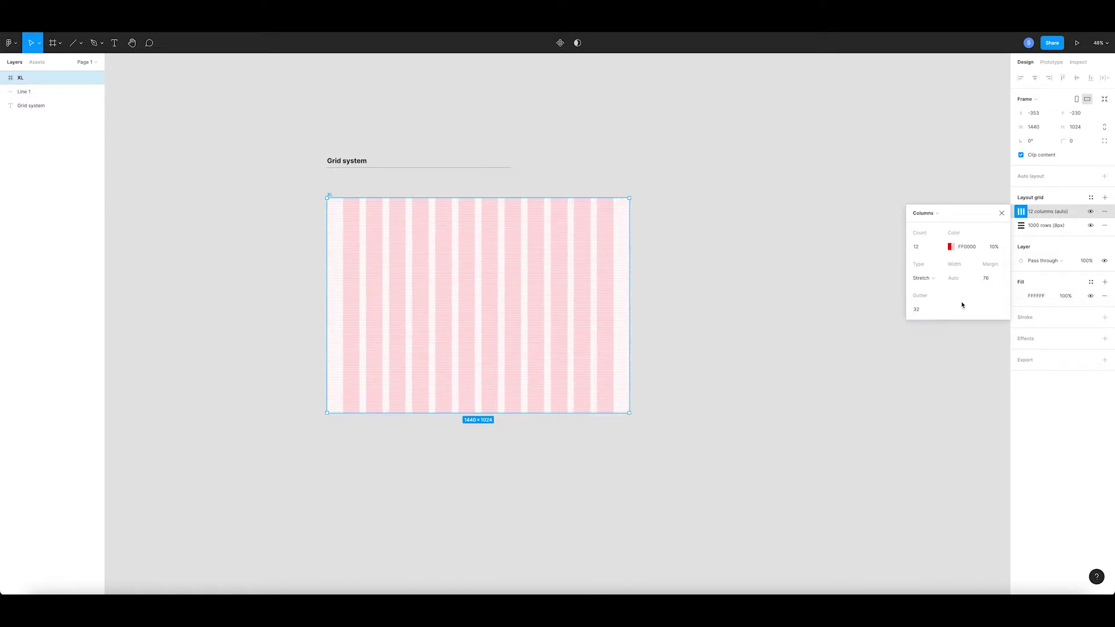
pyautogui.click(1002, 214)
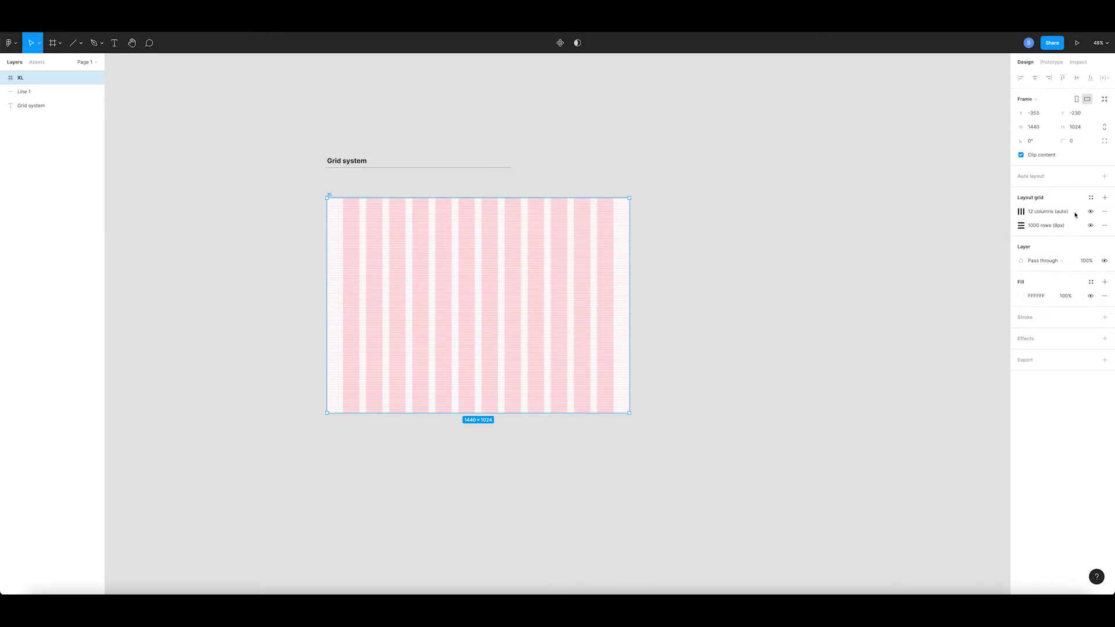
# Save the XL frame's row and column grids as a grid style named XL.
pyautogui.click(1106, 198)
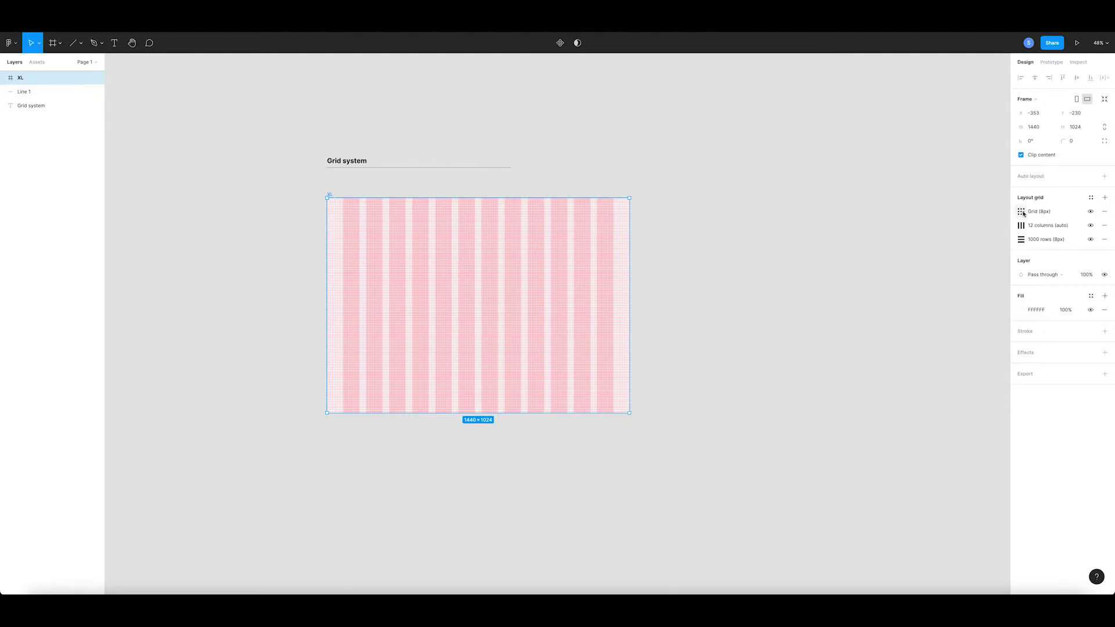
pyautogui.click(1105, 211)
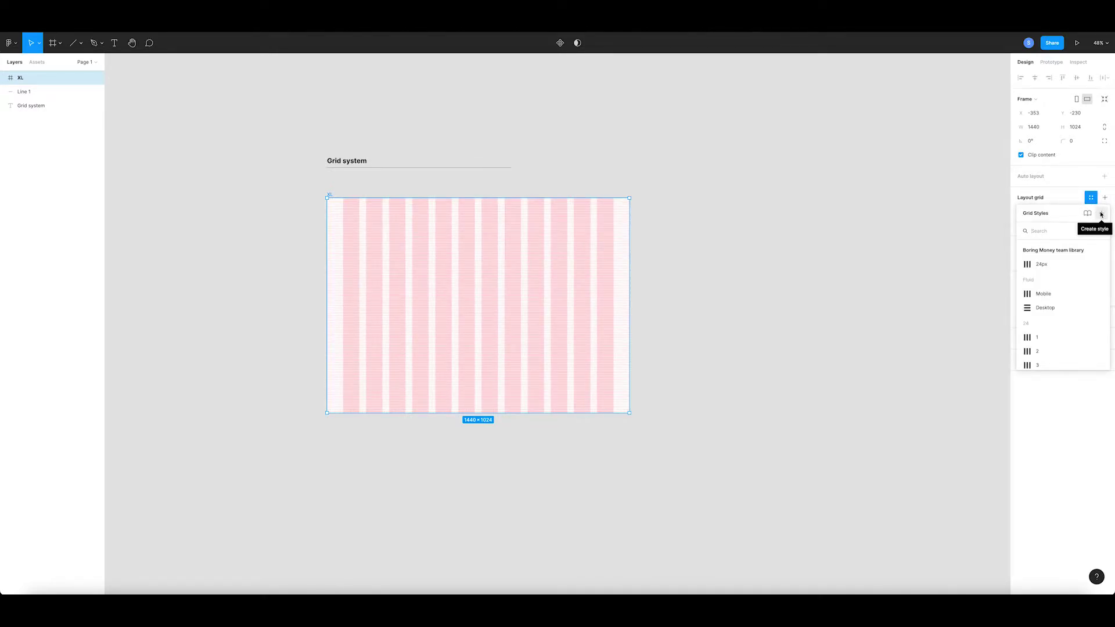
pyautogui.click(1101, 215)
pyautogui.write('XL')
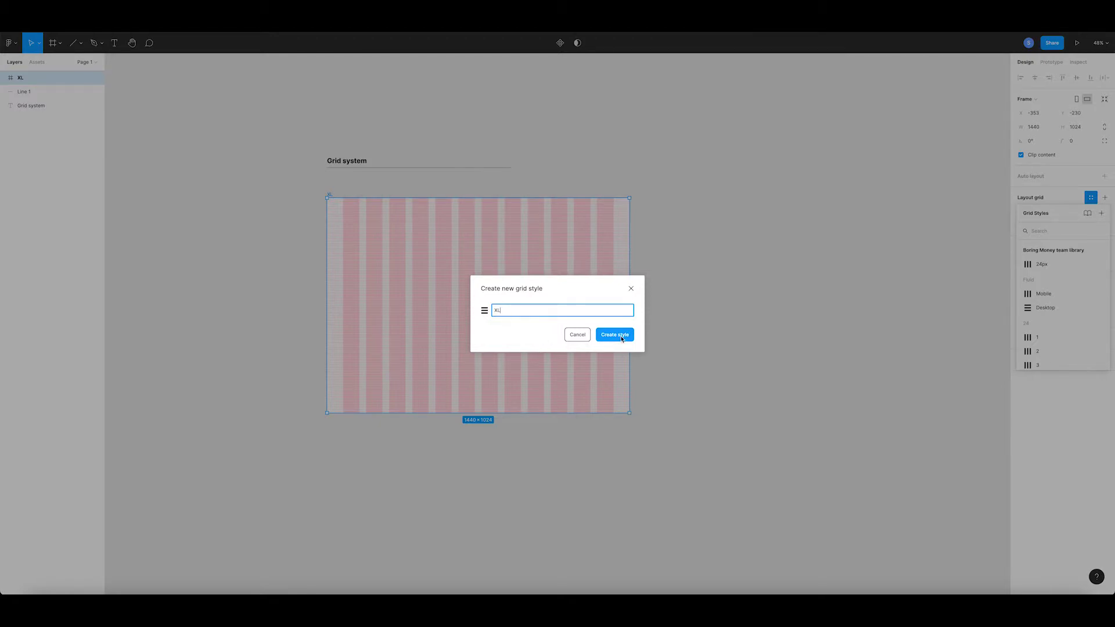
pyautogui.click(619, 335)
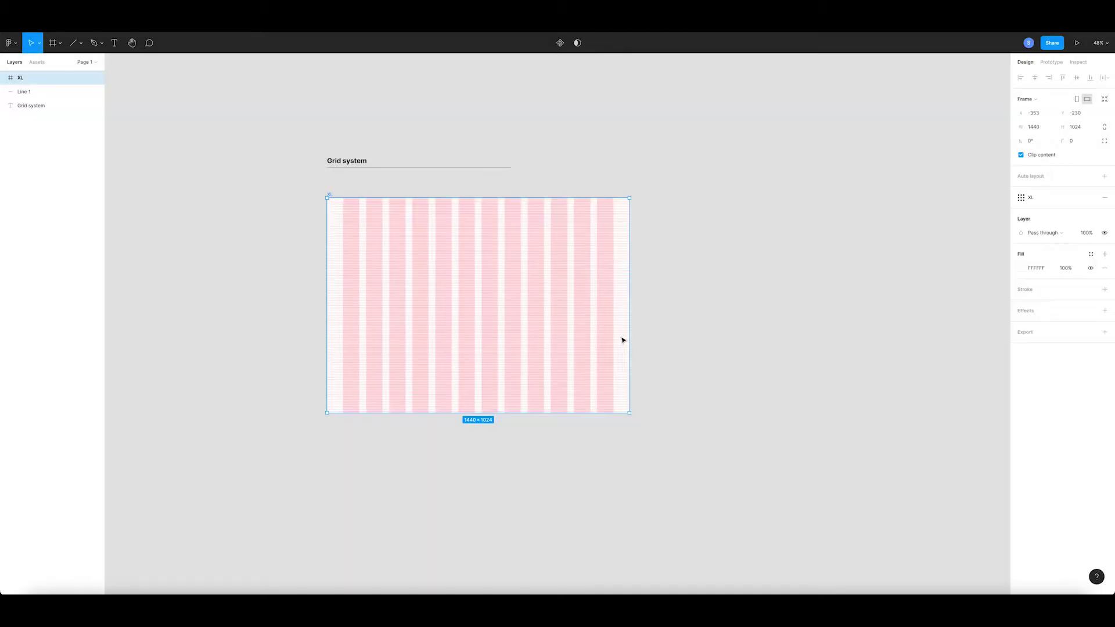
pyautogui.click(700, 306)
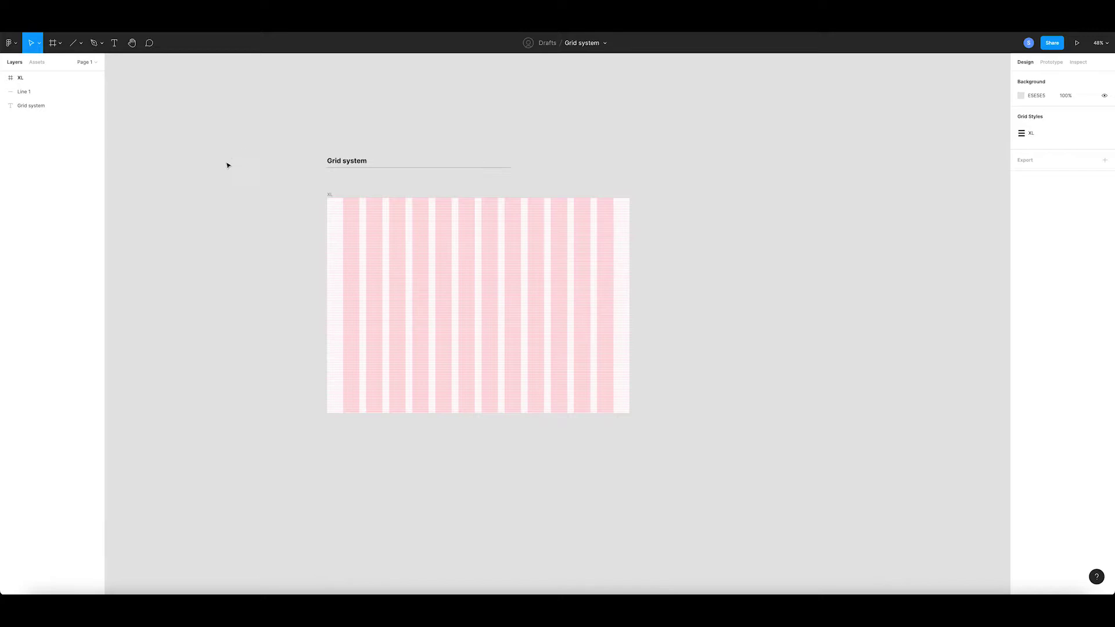
pyautogui.scroll(-2, 231, 176)
pyautogui.scroll(-2, 266, 210)
pyautogui.moveTo(266, 210); pyautogui.dragTo(246, 202)
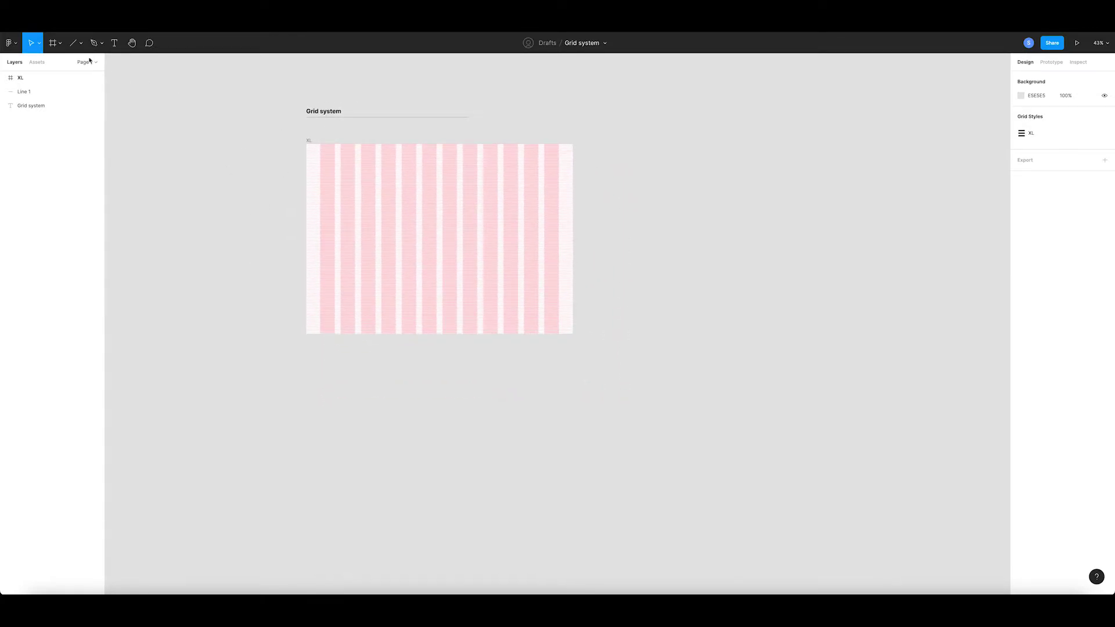
# Add a 1024×1366 iPad Pro 12.9" frame below XL and name it LG.
pyautogui.click(60, 43)
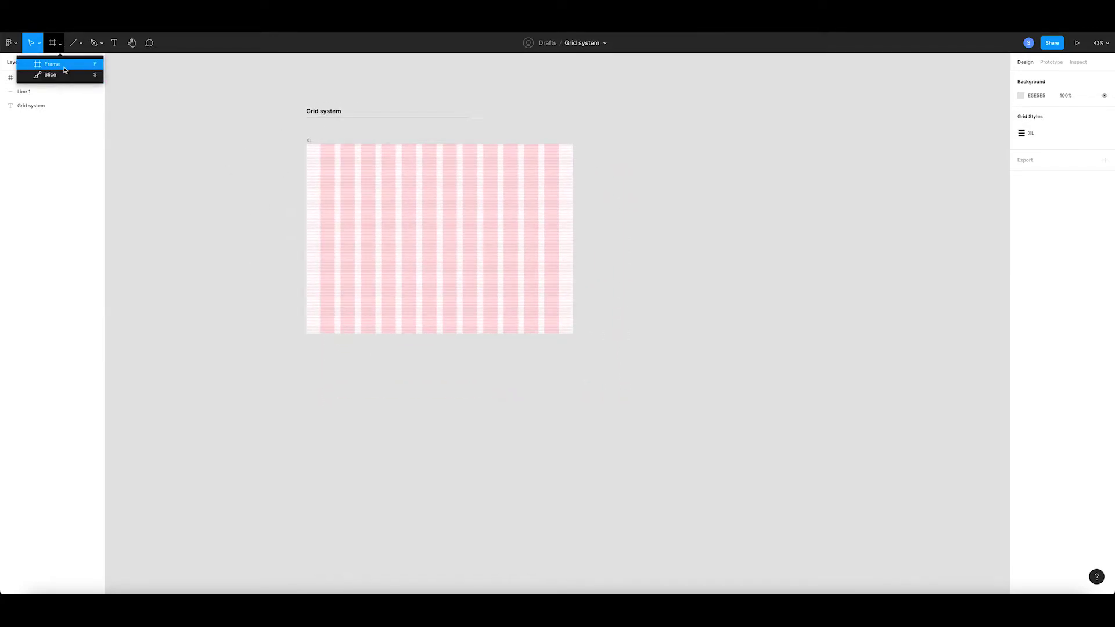
pyautogui.click(65, 62)
pyautogui.click(1018, 107)
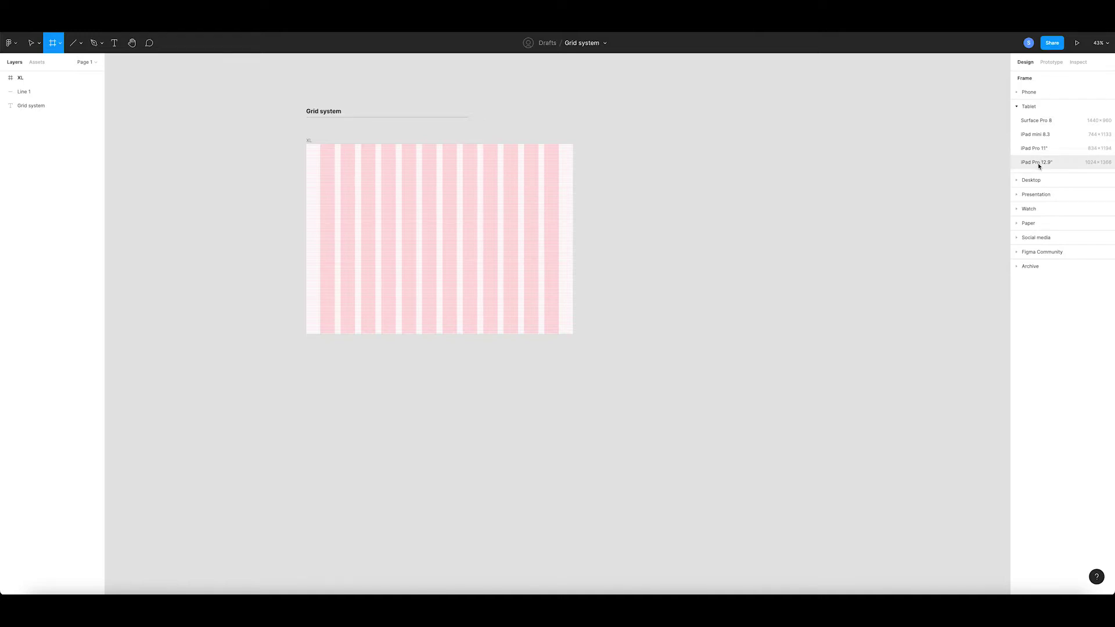
pyautogui.click(1041, 162)
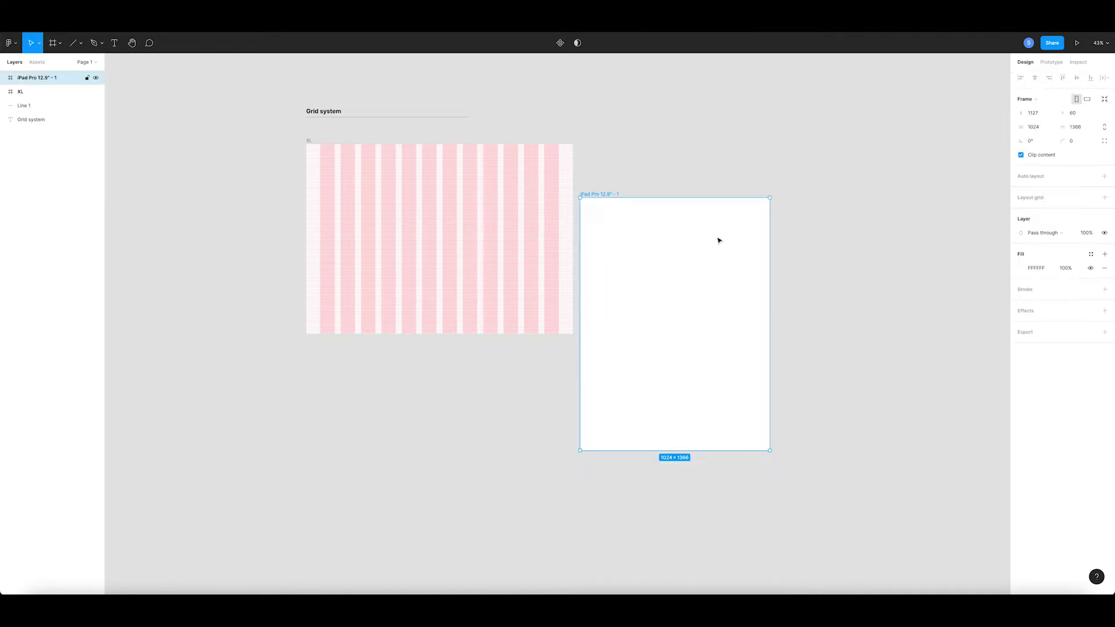
pyautogui.moveTo(609, 195); pyautogui.dragTo(336, 359)
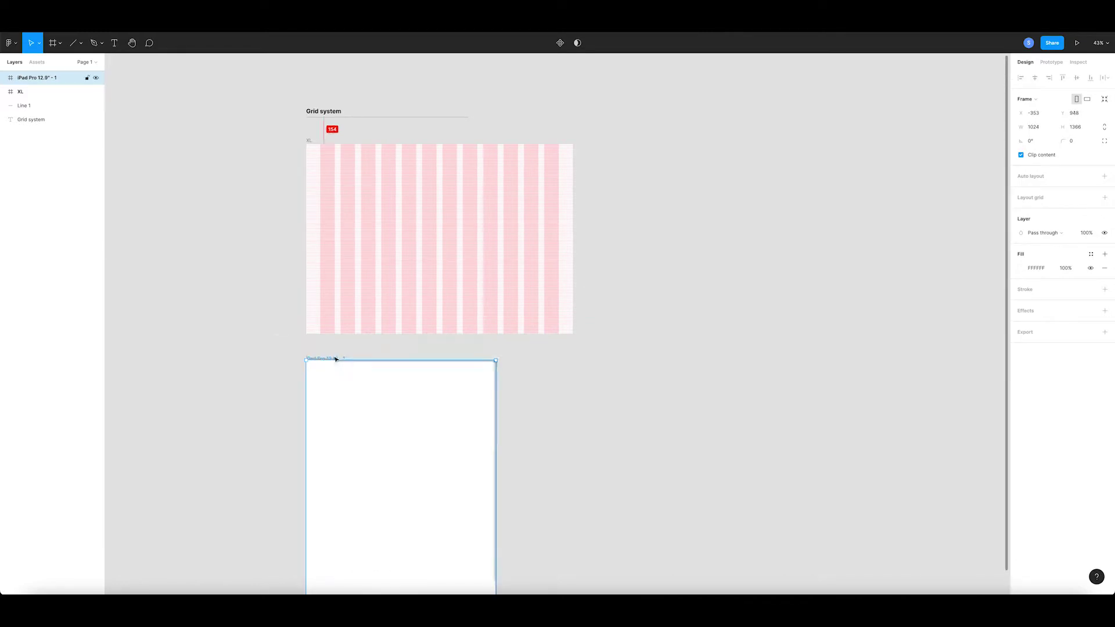
pyautogui.doubleClick(336, 358)
pyautogui.write('LG')
pyautogui.click(275, 346)
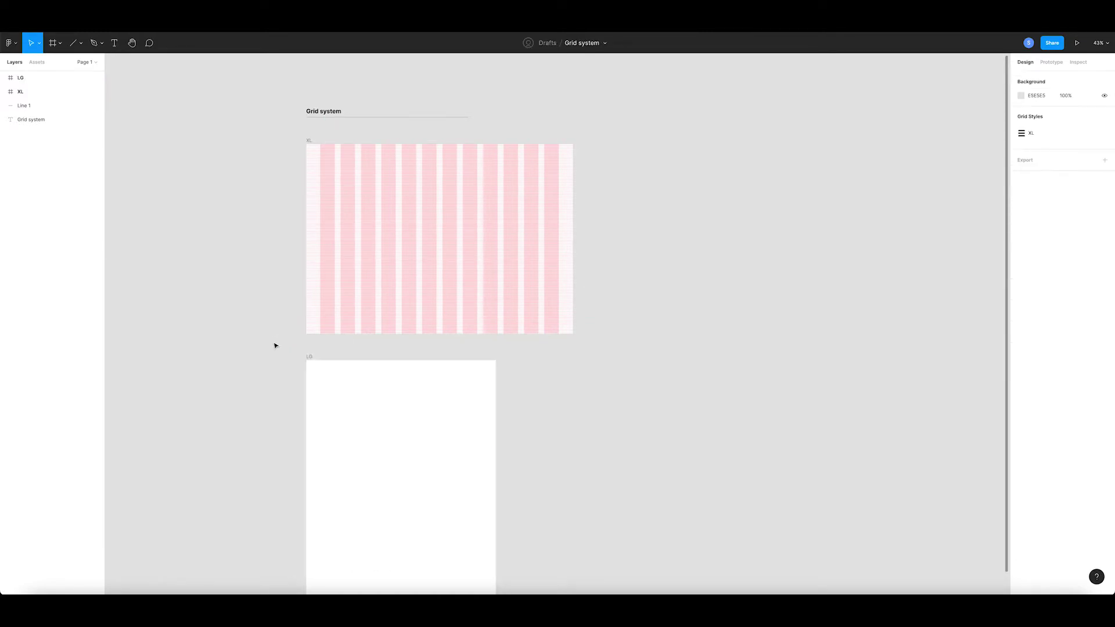
pyautogui.scroll(-3, 275, 346)
pyautogui.click(311, 289)
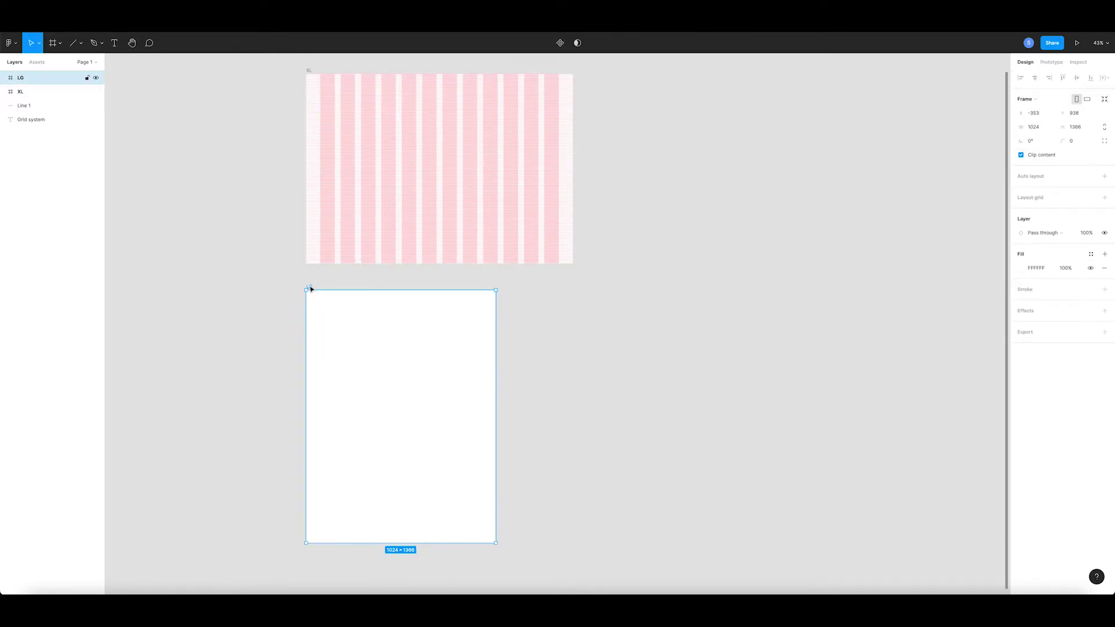
# Give LG a rows layout grid with count 1000, gutter 0, Top aligned.
pyautogui.click(1105, 198)
pyautogui.click(1021, 212)
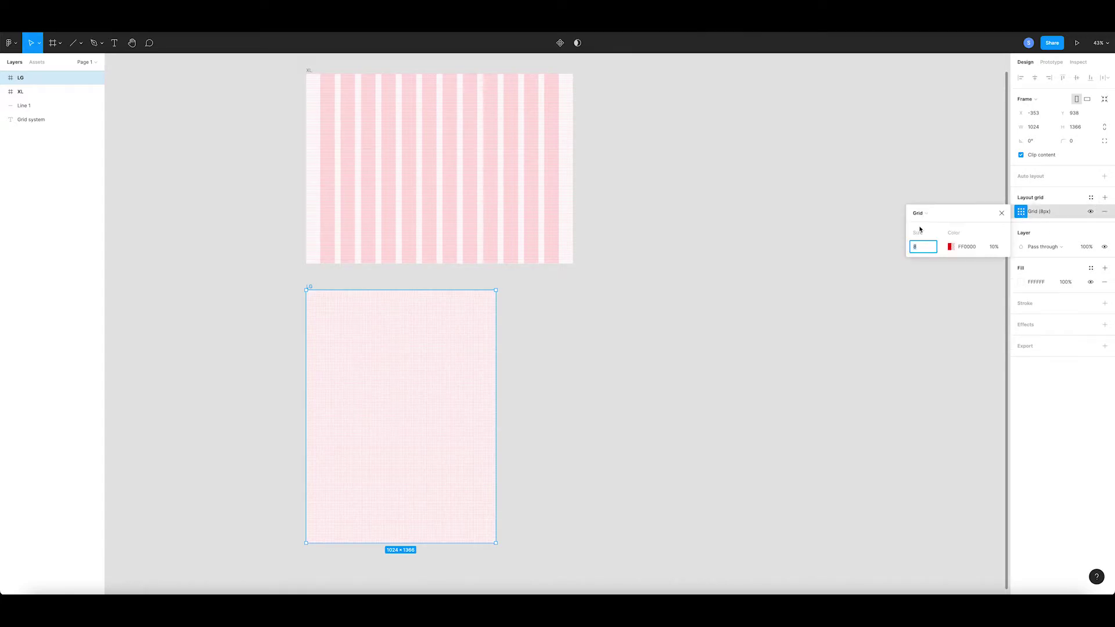
pyautogui.click(926, 215)
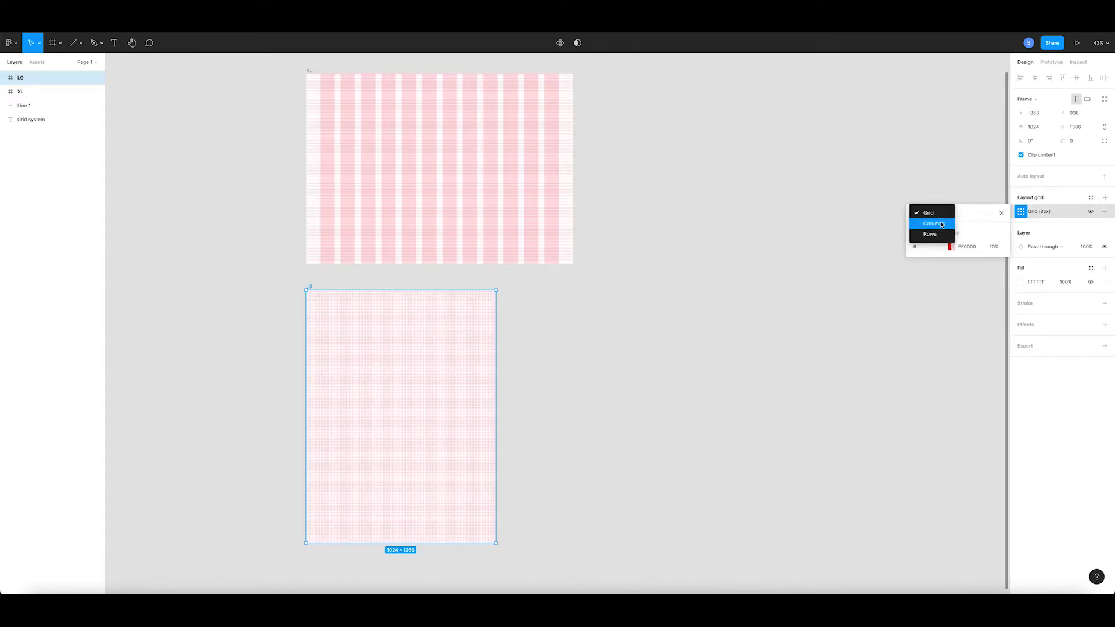
pyautogui.click(931, 234)
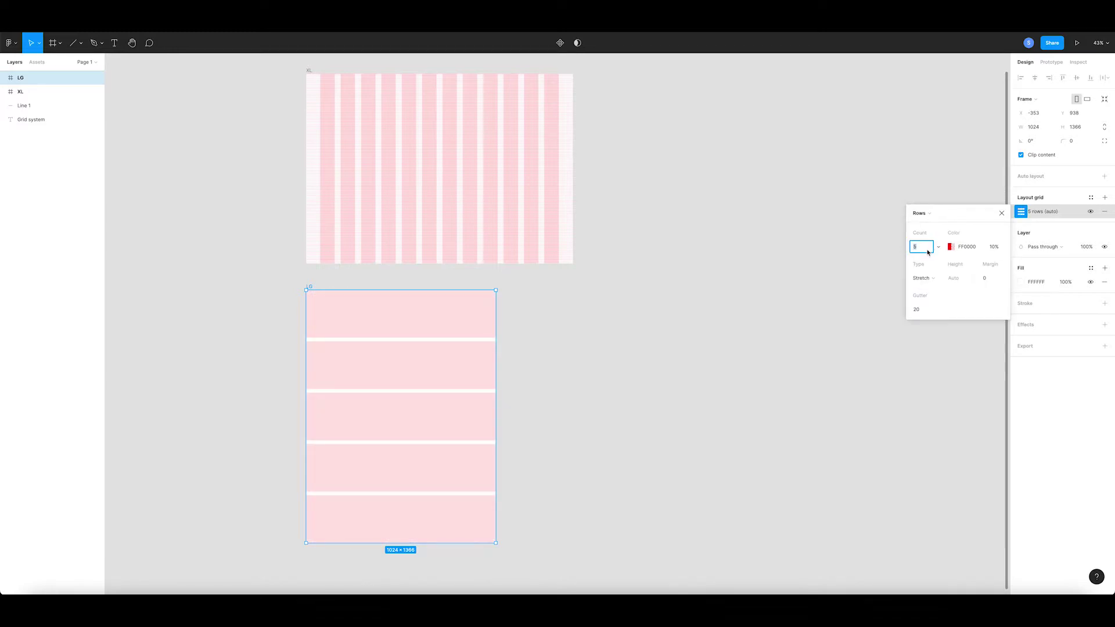
pyautogui.write('000')
pyautogui.press('Return')
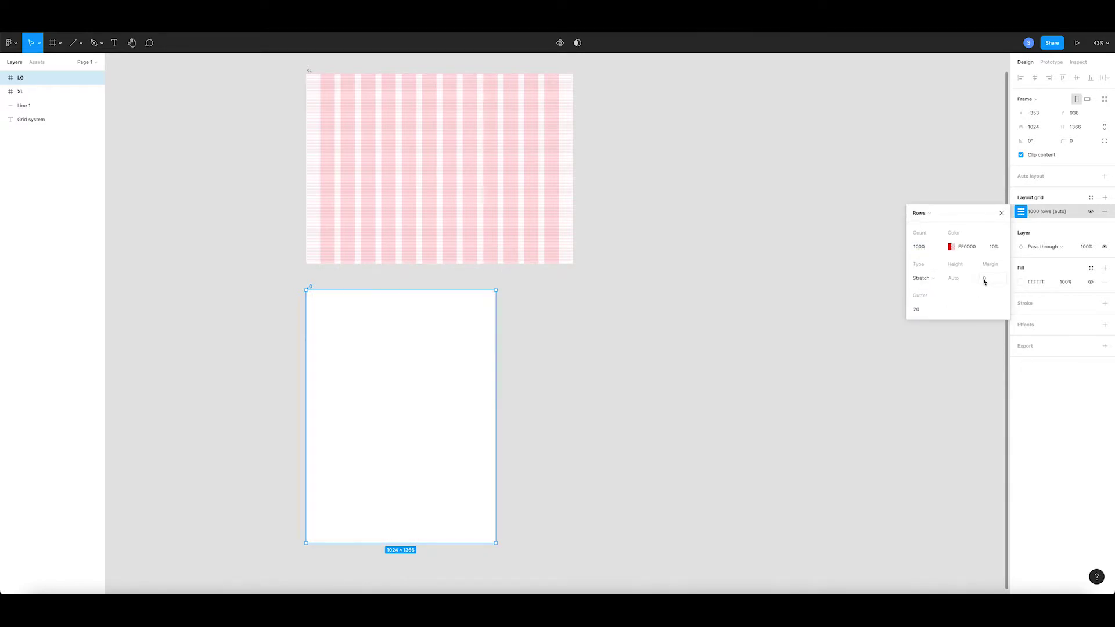
pyautogui.click(921, 308)
pyautogui.write('0')
pyautogui.click(924, 278)
pyautogui.click(924, 248)
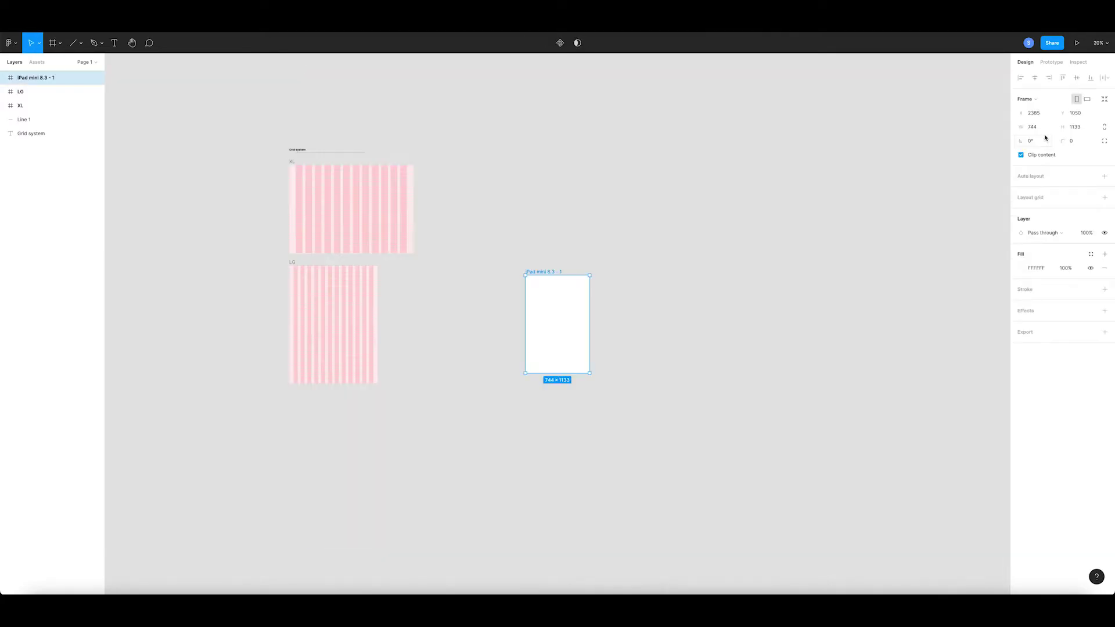
# Move the 744×1133 iPad mini frame beneath LG and rename it MD.
pyautogui.moveTo(548, 272)
pyautogui.mouseDown()
pyautogui.moveTo(320, 405)
pyautogui.moveTo(311, 396)
pyautogui.mouseUp()
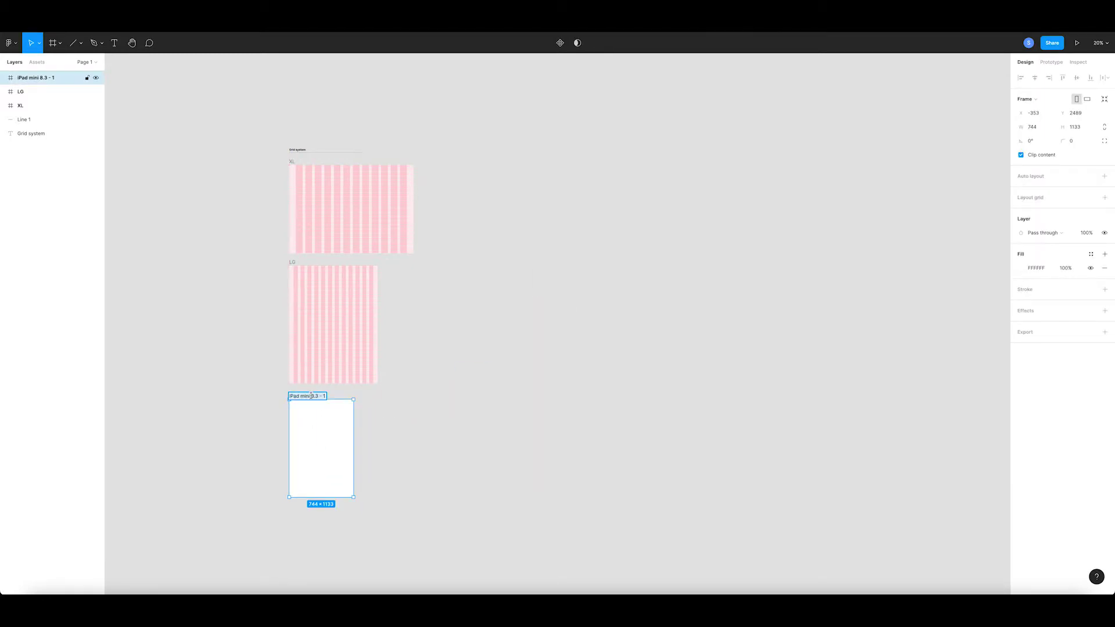
pyautogui.write('L')
pyautogui.press('BackSpace')
pyautogui.write('MD')
pyautogui.click(284, 399)
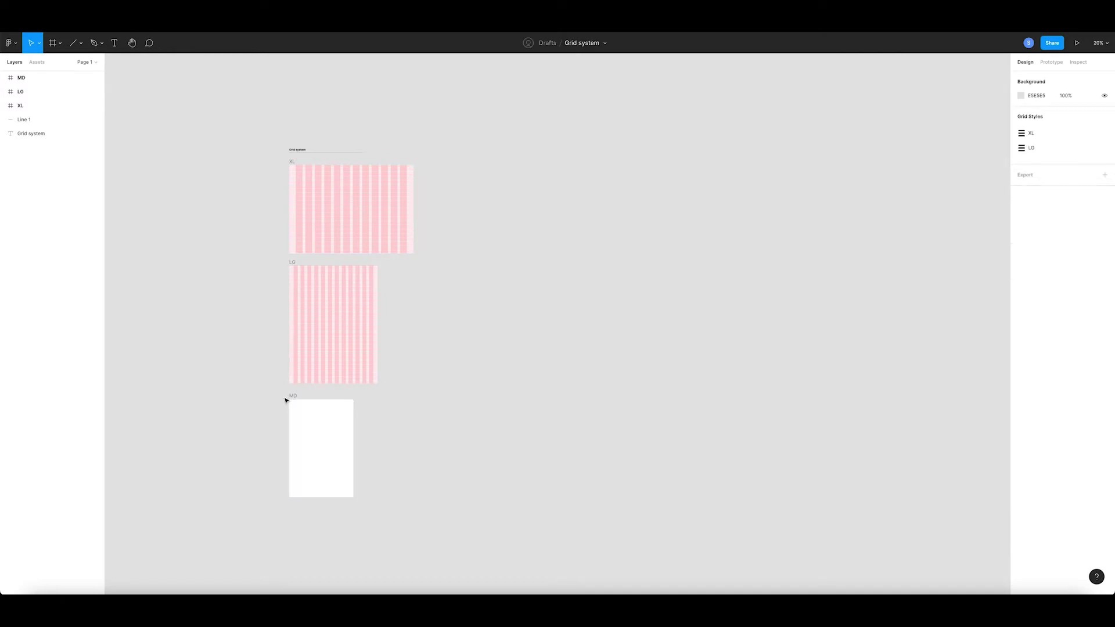
pyautogui.click(293, 397)
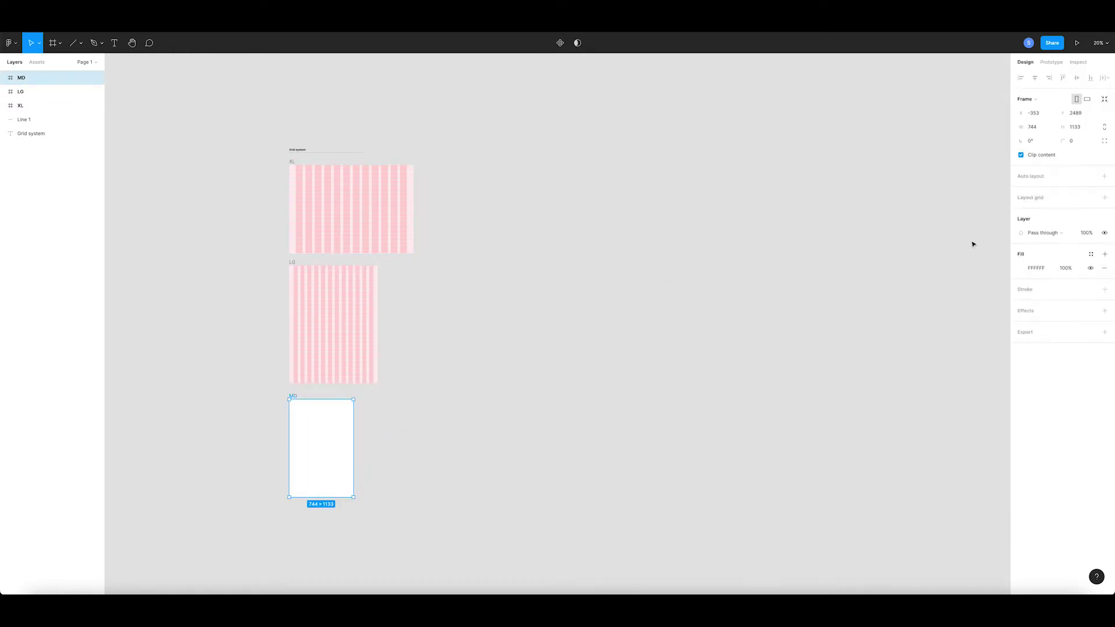
# Give MD a rows grid of 1000 Top-aligned rows with 0 gutter.
pyautogui.click(1104, 198)
pyautogui.click(1022, 212)
pyautogui.click(922, 213)
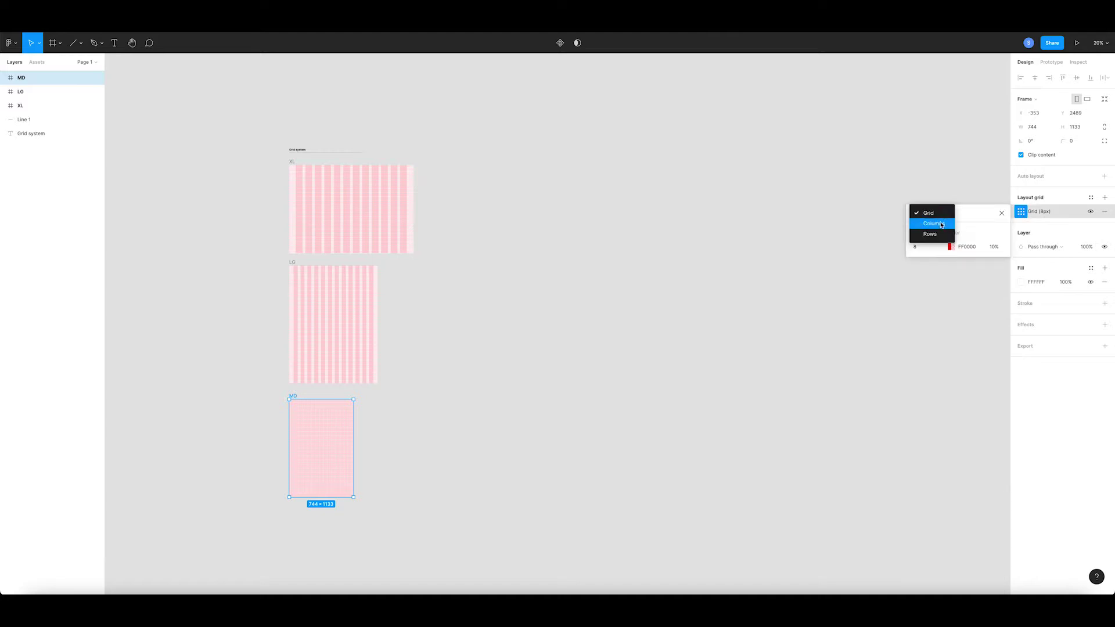
pyautogui.click(923, 232)
pyautogui.write('1000')
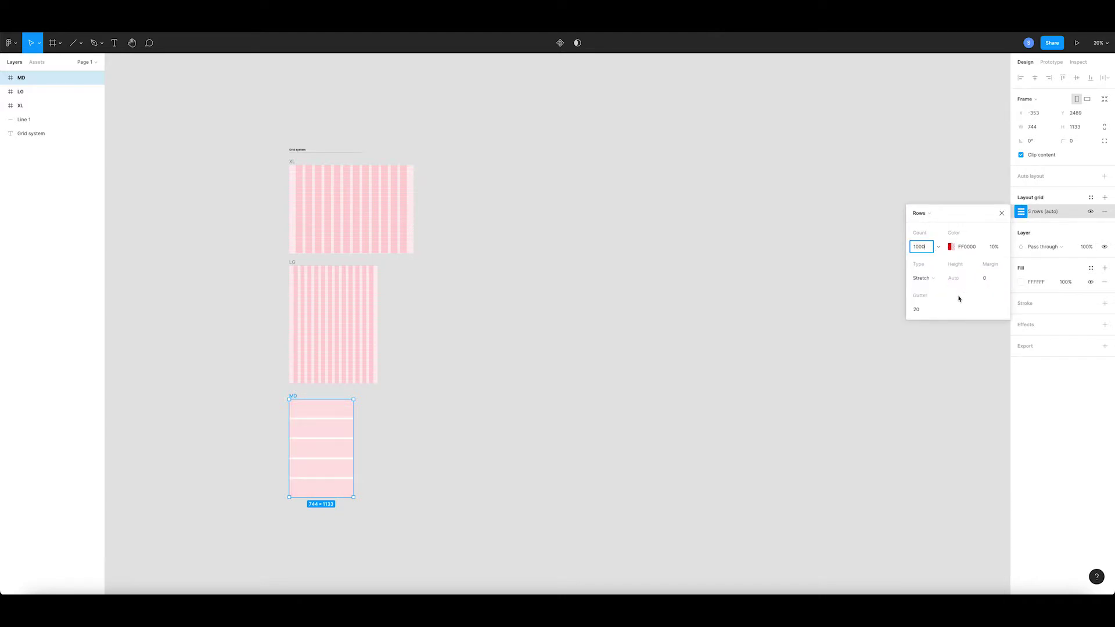
pyautogui.press('Return')
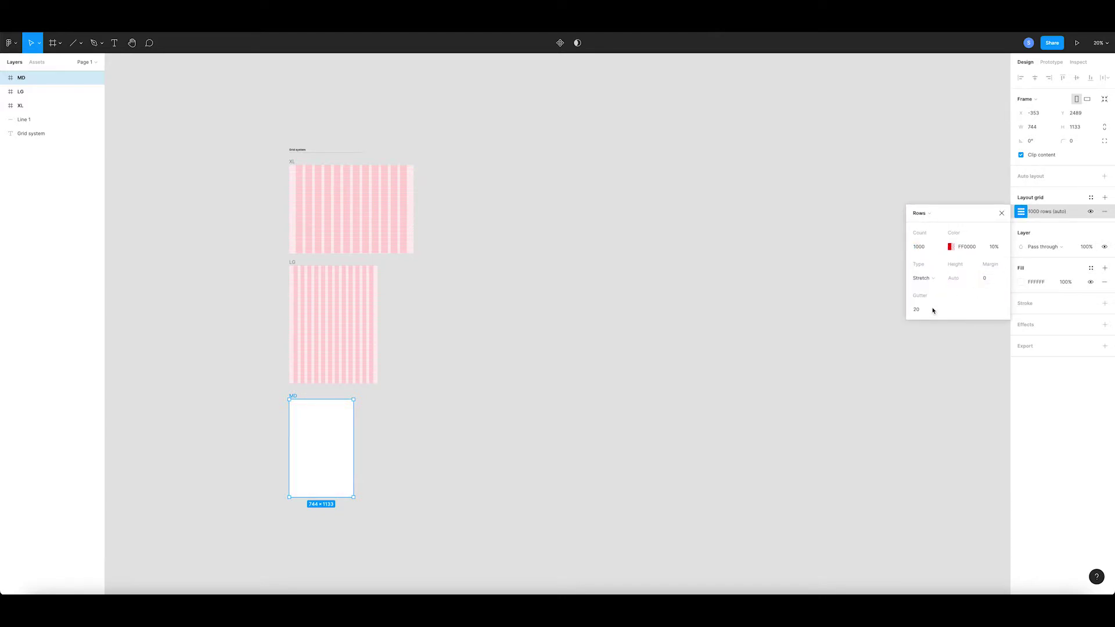
pyautogui.click(932, 309)
pyautogui.write('0')
pyautogui.press('Return')
pyautogui.click(989, 278)
pyautogui.click(923, 278)
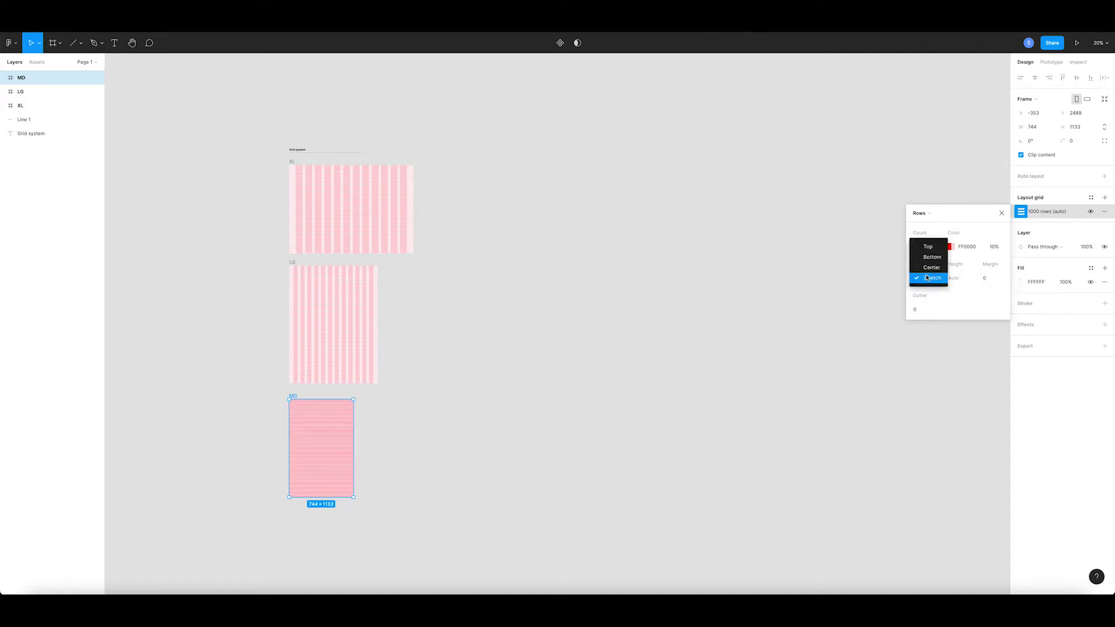
pyautogui.click(920, 248)
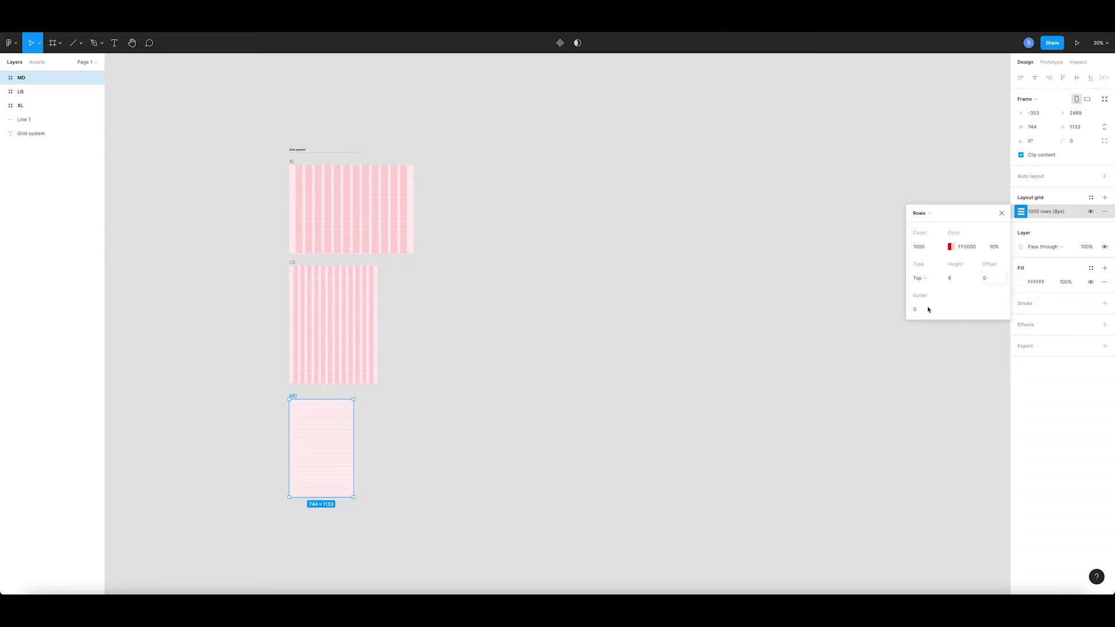
pyautogui.click(1002, 213)
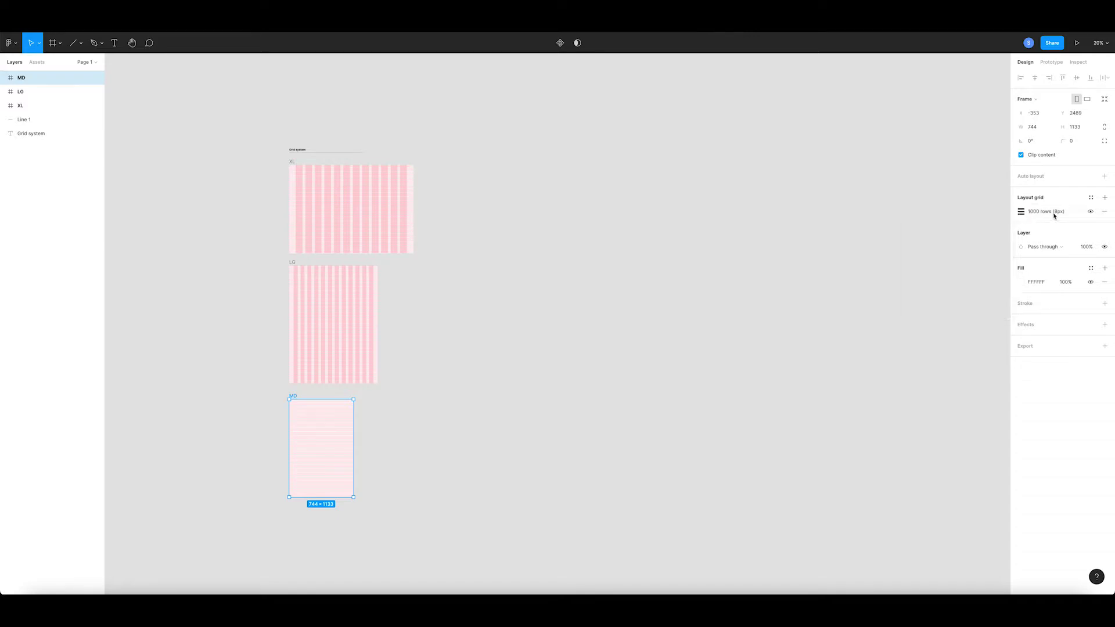
# Add a second MD grid of 6 columns with margin 88 and gutter 20.
pyautogui.click(1106, 200)
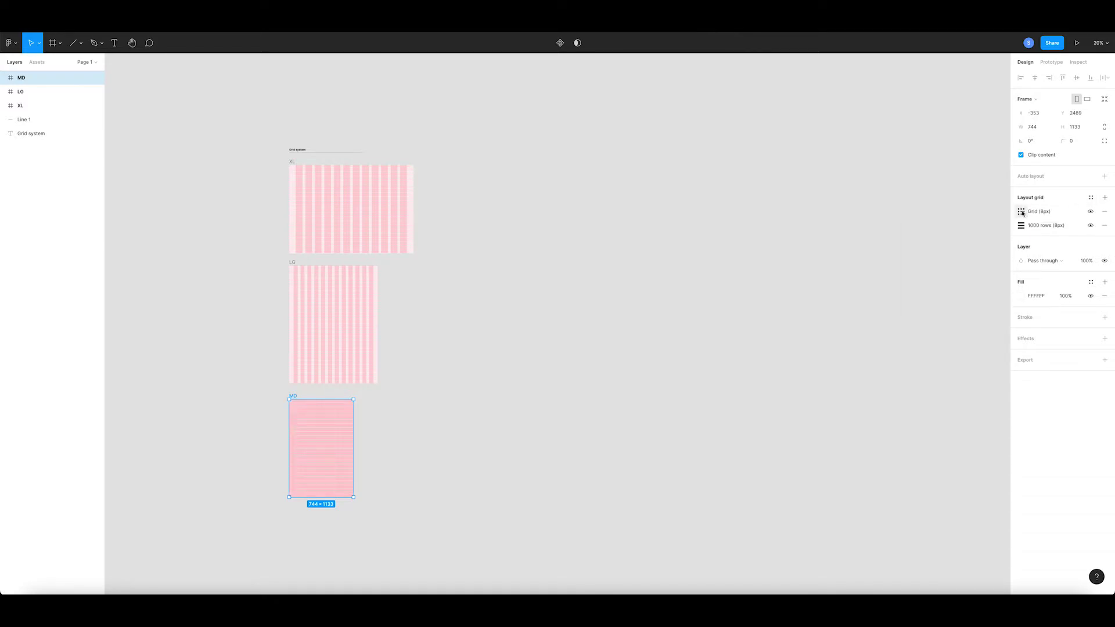
pyautogui.click(1021, 212)
pyautogui.click(919, 214)
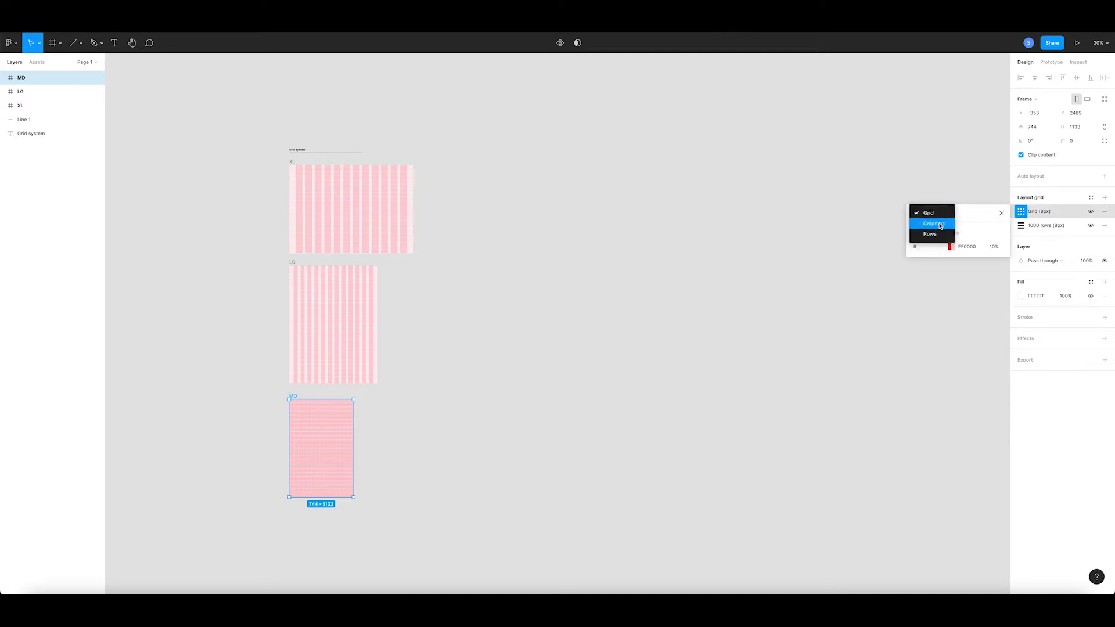
pyautogui.click(940, 224)
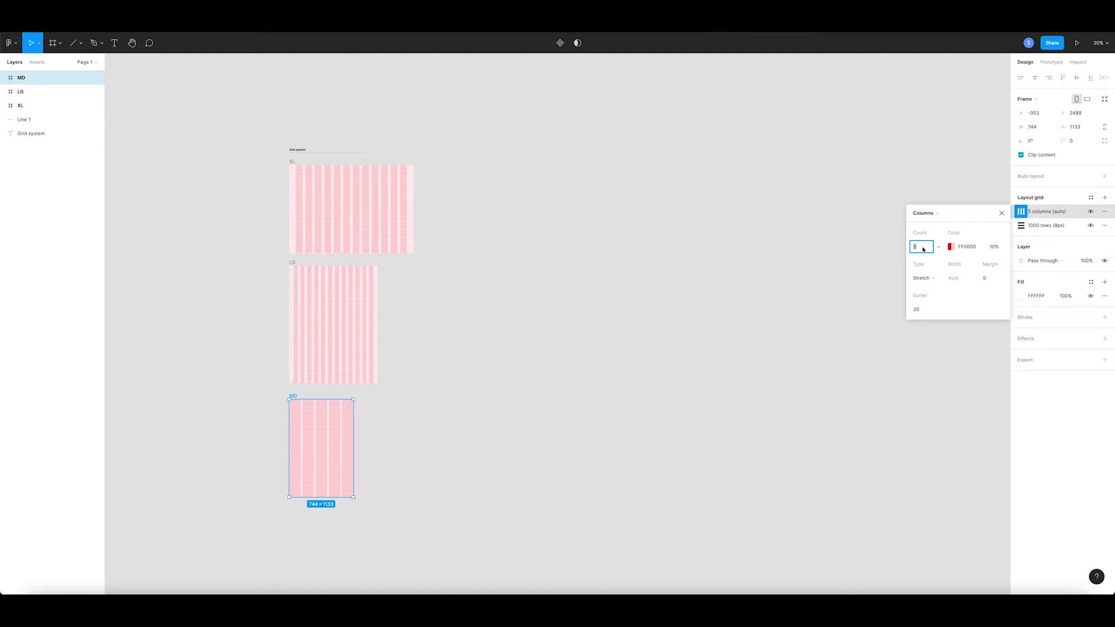
pyautogui.write('6')
pyautogui.press('Return')
pyautogui.click(992, 283)
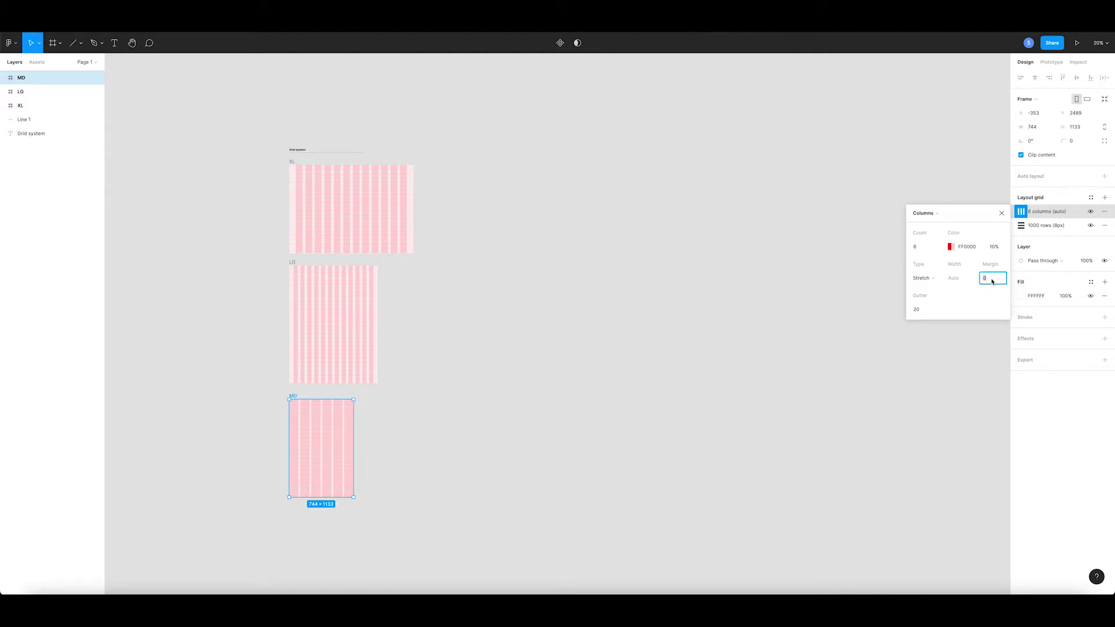
pyautogui.write('88')
pyautogui.click(923, 312)
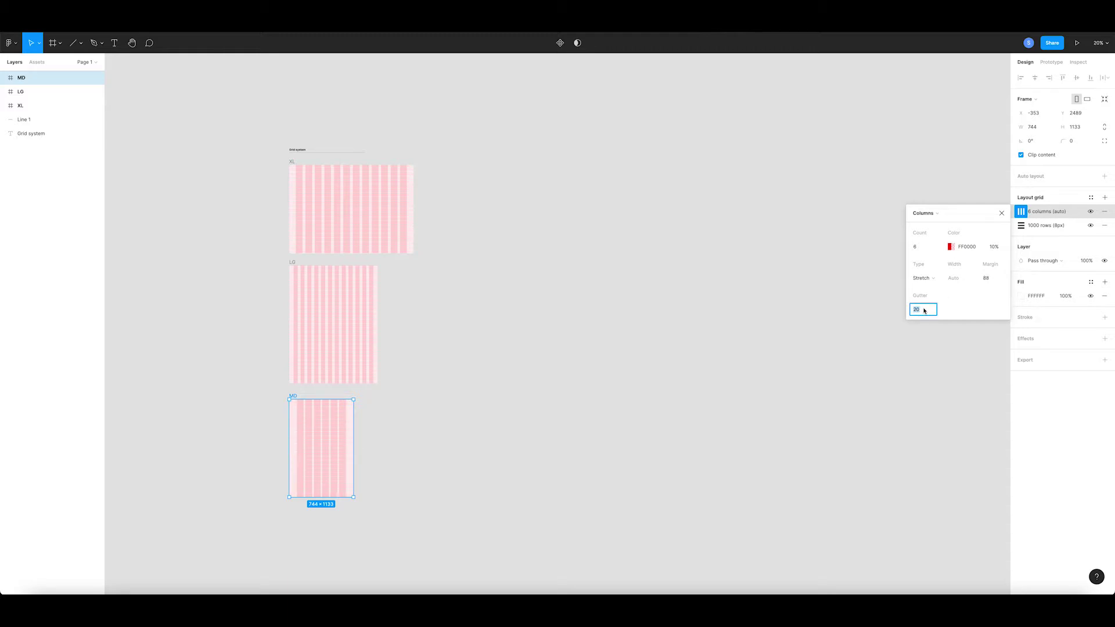
pyautogui.click(642, 572)
pyautogui.scroll(-3, 642, 572)
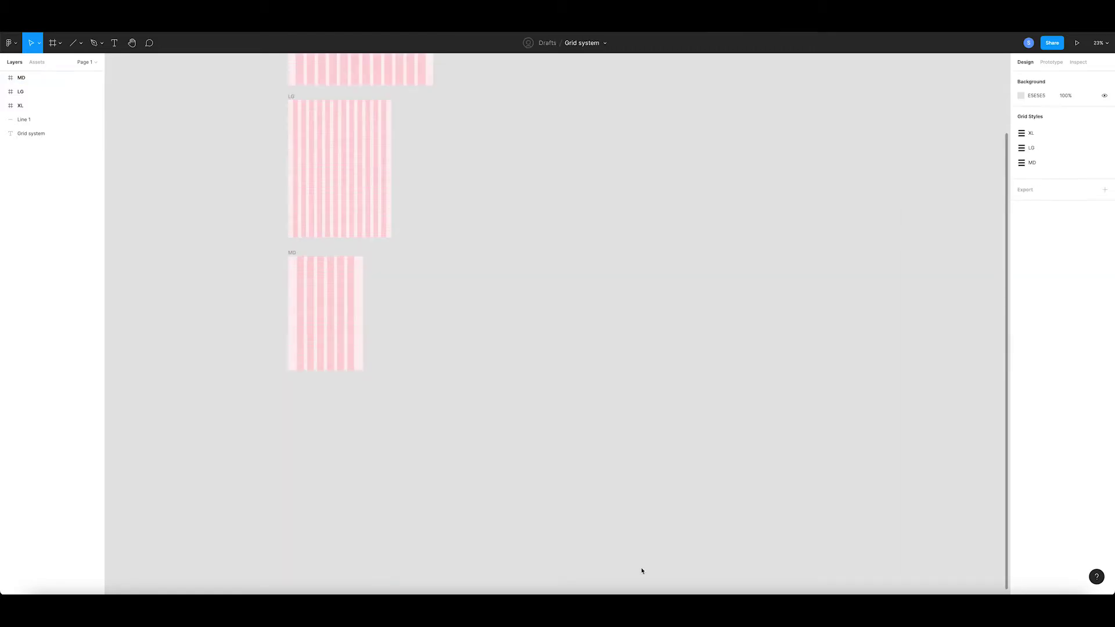
# Add a 375×812 iPhone 13 mini frame below MD and name it SM.
pyautogui.click(60, 43)
pyautogui.click(40, 63)
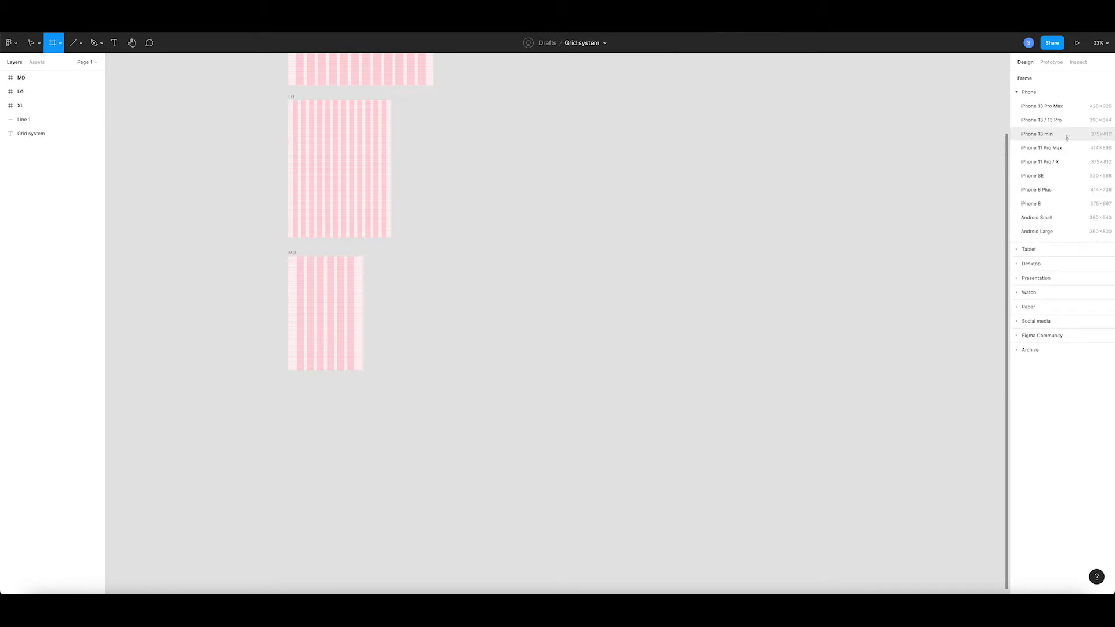
pyautogui.click(1106, 136)
pyautogui.click(946, 157)
pyautogui.moveTo(553, 283)
pyautogui.mouseDown()
pyautogui.moveTo(373, 375)
pyautogui.moveTo(304, 388)
pyautogui.mouseUp()
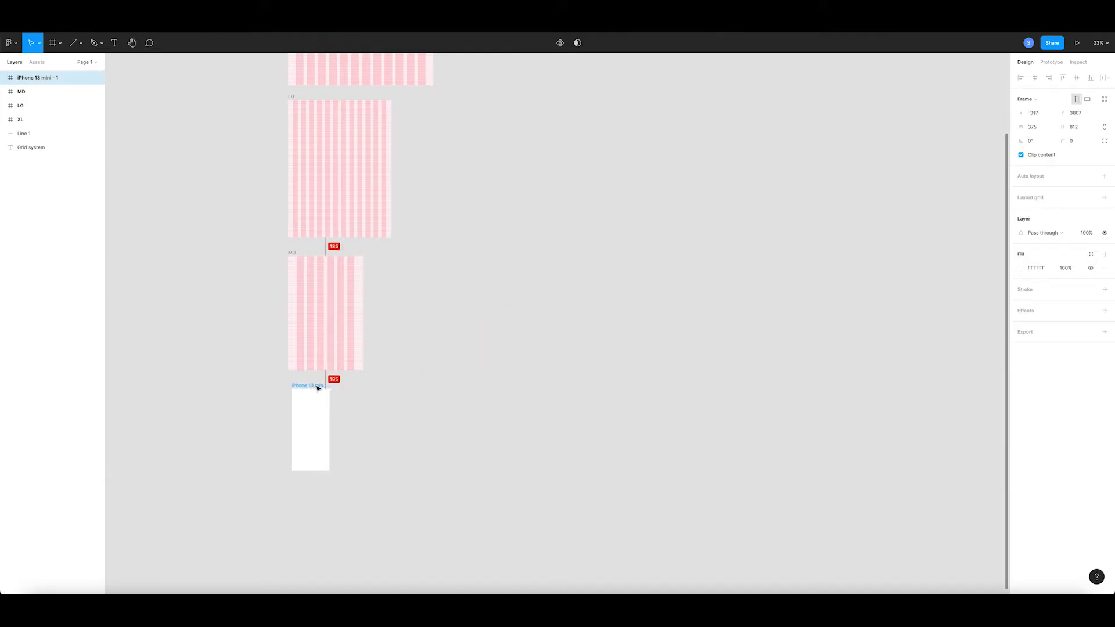
pyautogui.doubleClick(302, 385)
pyautogui.write('SM')
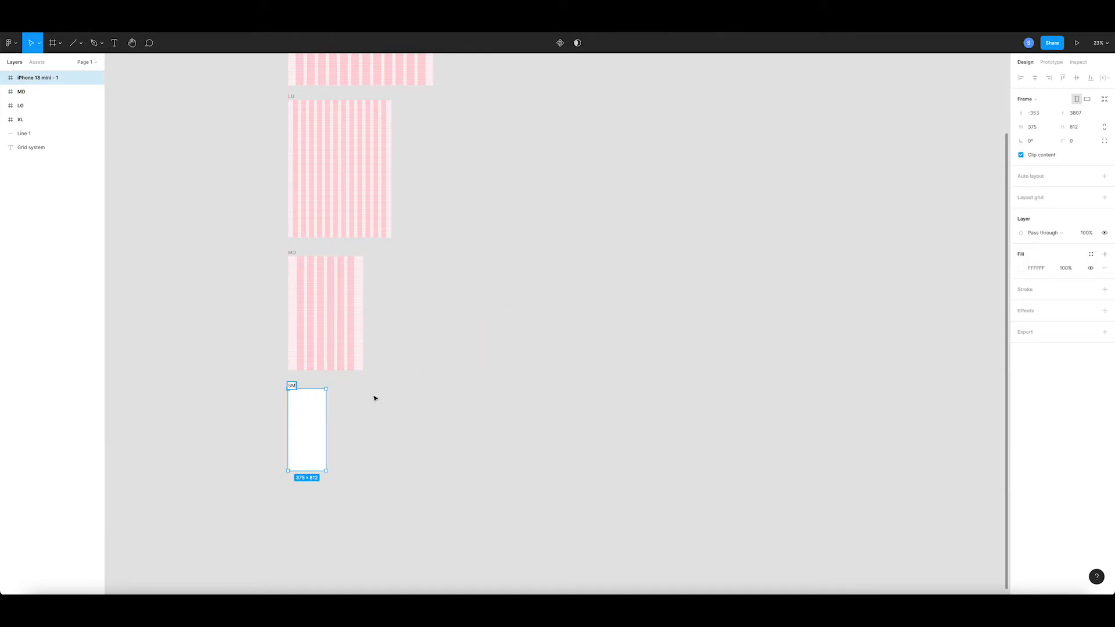
pyautogui.click(374, 398)
pyautogui.click(292, 389)
# Add a top-aligned 8px row grid to SM with 1000 rows and gutter 0.
pyautogui.click(1106, 196)
pyautogui.click(1021, 212)
pyautogui.click(928, 214)
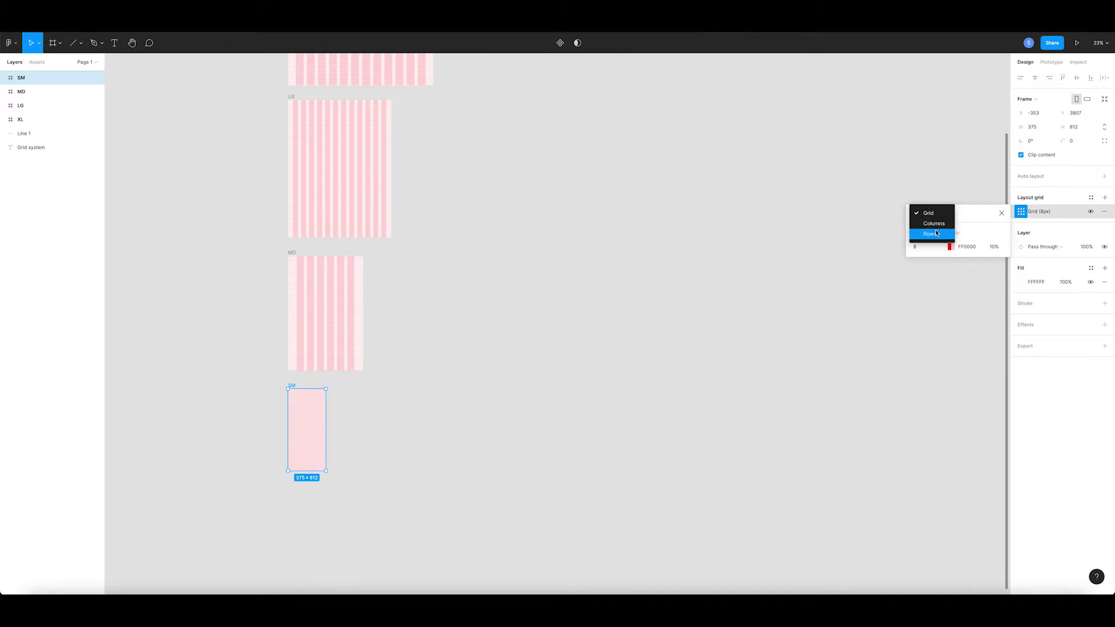
pyautogui.click(931, 233)
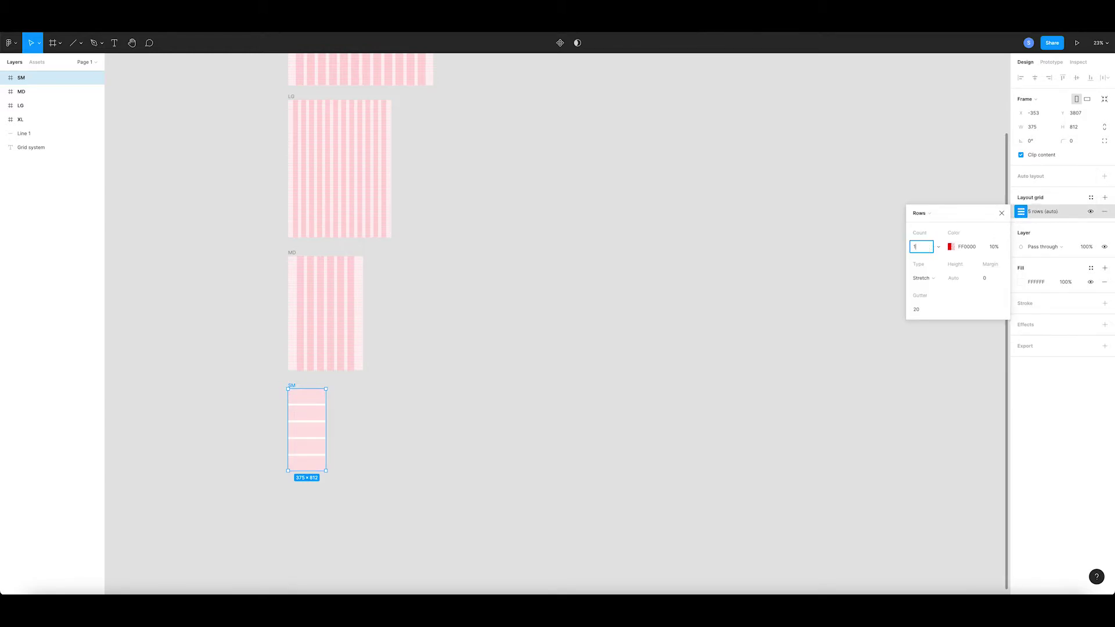
pyautogui.write('000')
pyautogui.click(916, 308)
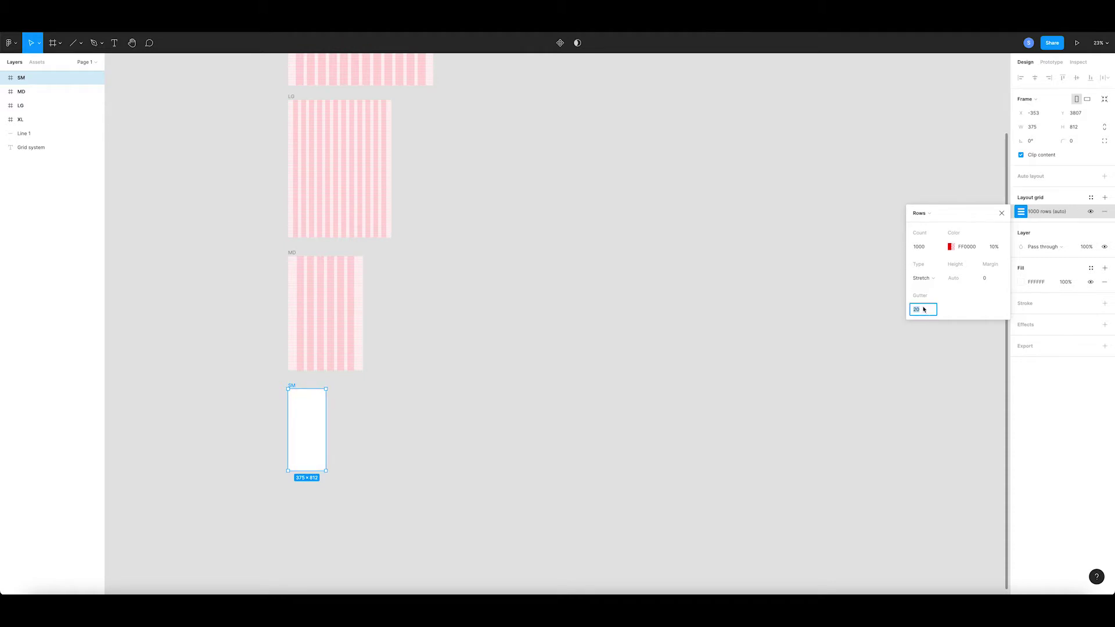
pyautogui.click(986, 279)
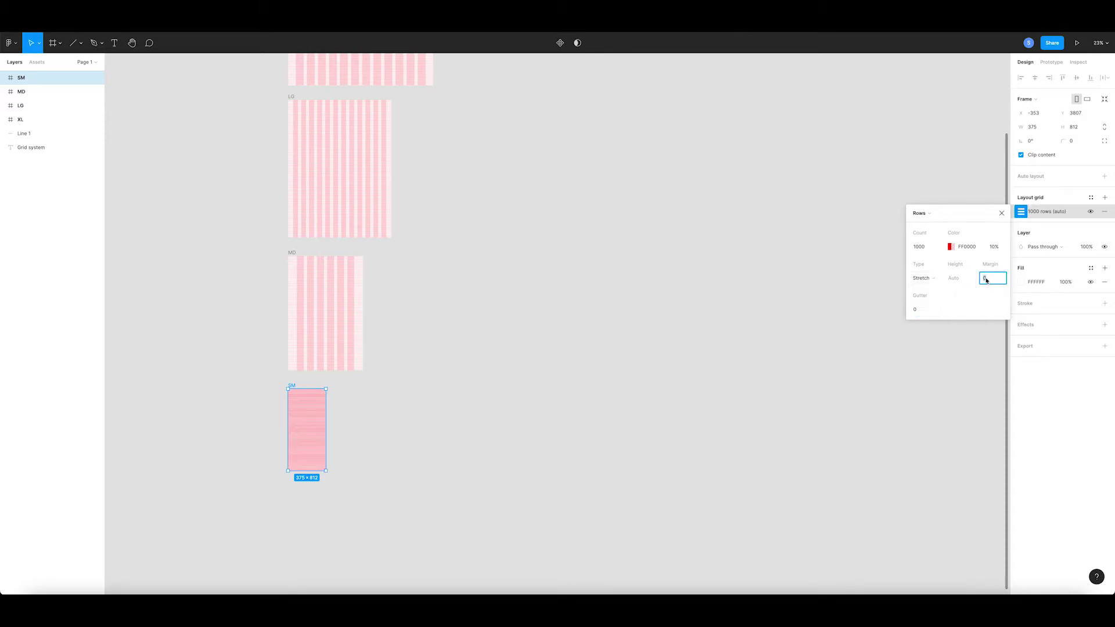
pyautogui.click(915, 279)
pyautogui.click(923, 243)
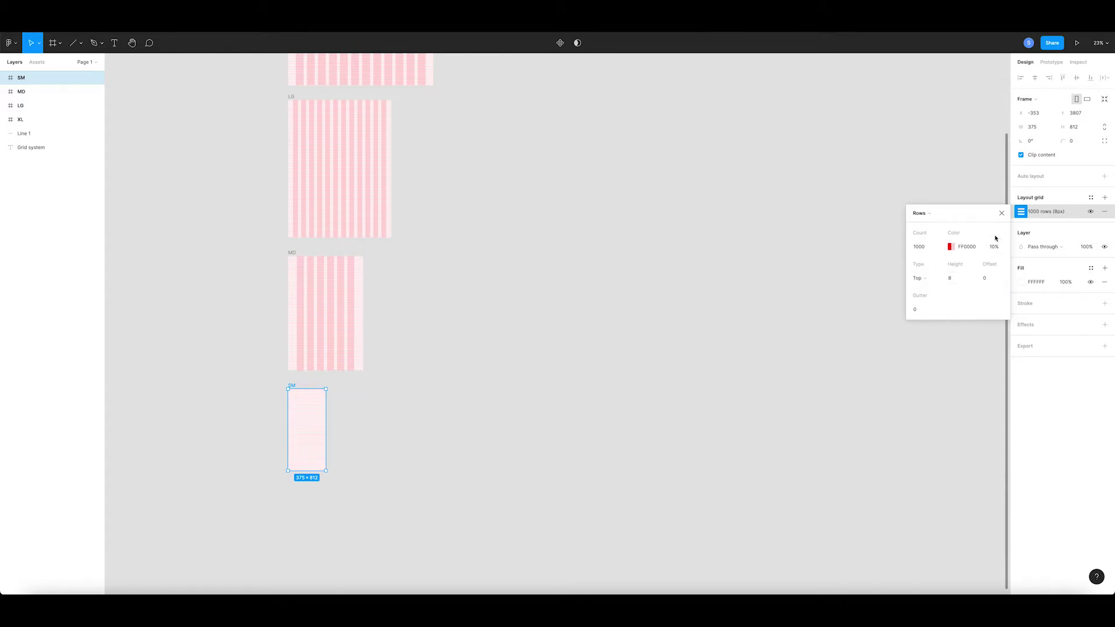
pyautogui.click(1002, 213)
# Add a second SM grid of 2 centered columns.
pyautogui.click(1103, 198)
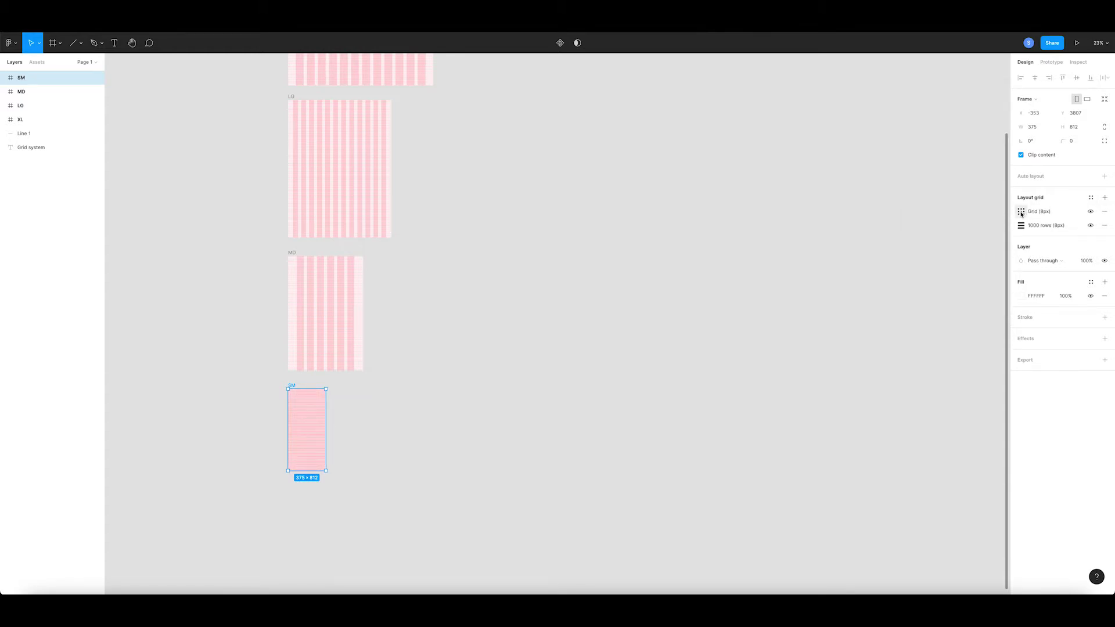
pyautogui.click(1021, 211)
pyautogui.click(927, 213)
pyautogui.click(934, 226)
pyautogui.click(920, 248)
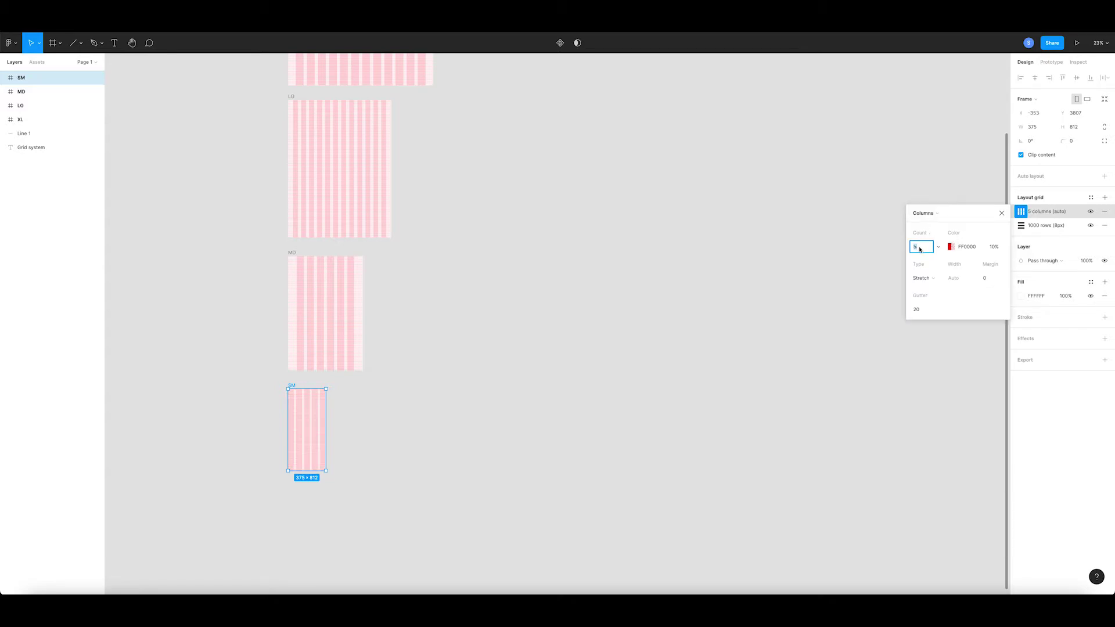
pyautogui.write('2')
pyautogui.press('Return')
pyautogui.click(927, 278)
pyautogui.click(929, 272)
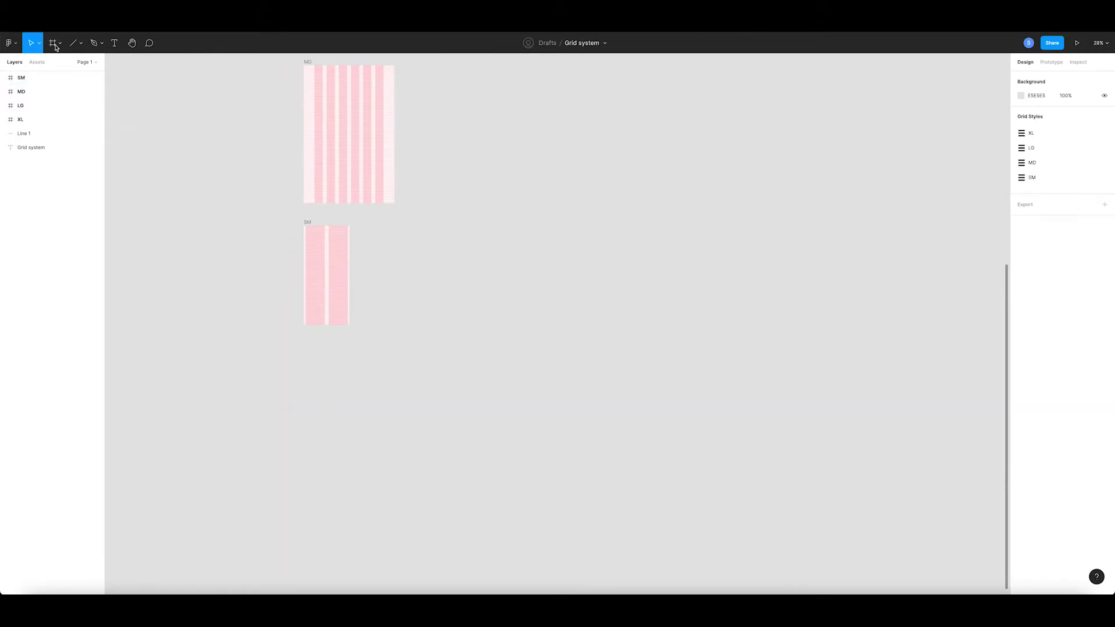
# Draw a new frame and size it to 320×702.
pyautogui.click(60, 44)
pyautogui.click(63, 63)
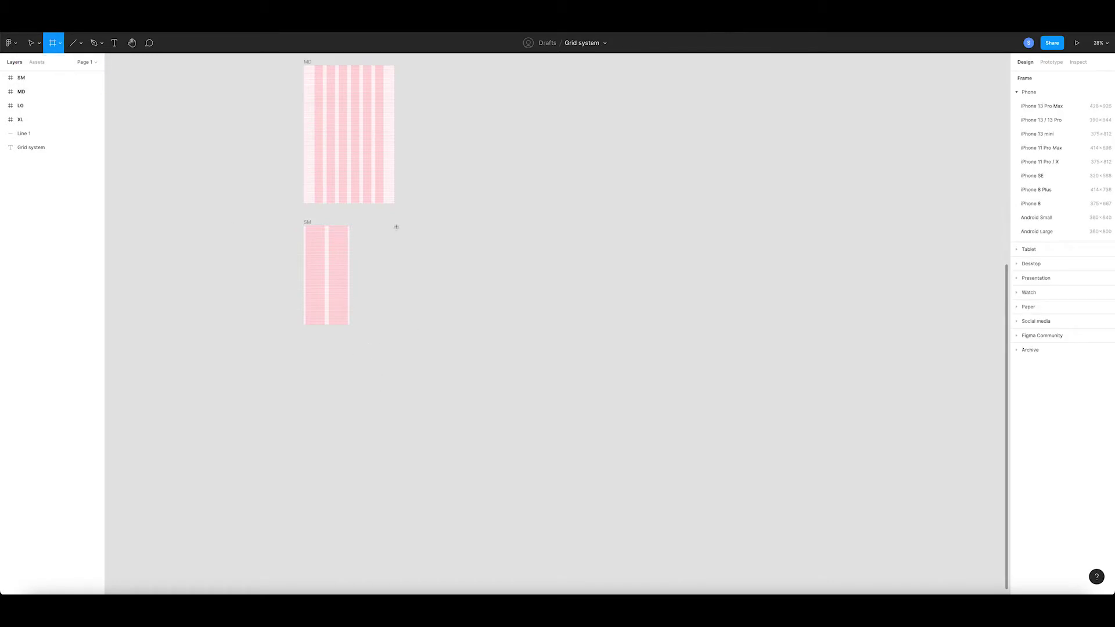
pyautogui.moveTo(395, 226); pyautogui.dragTo(451, 337)
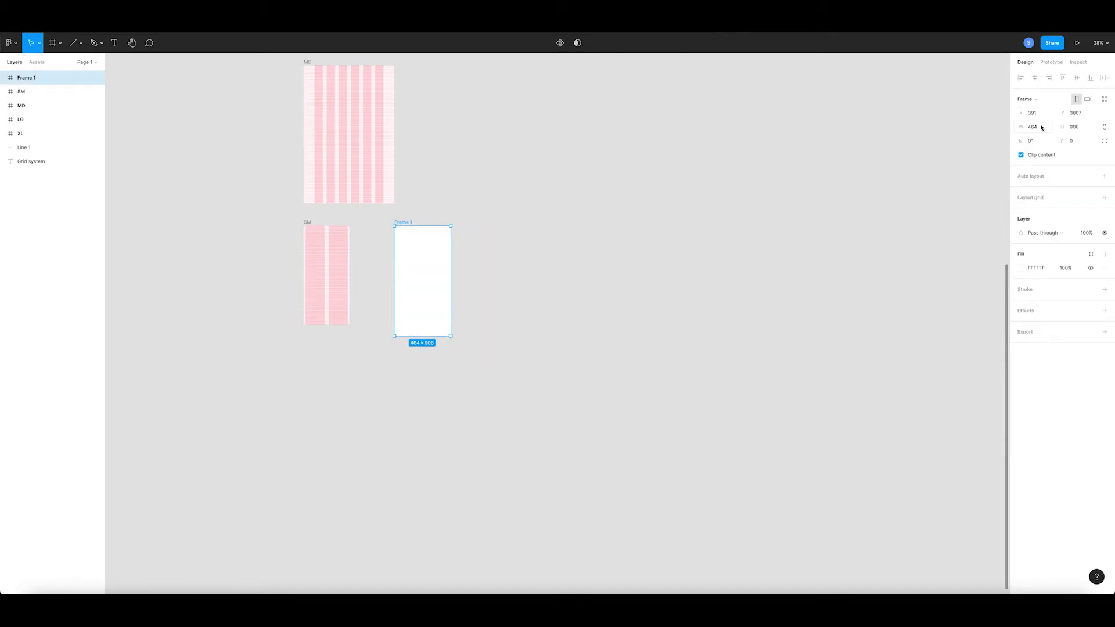
pyautogui.click(1041, 128)
pyautogui.click(1079, 127)
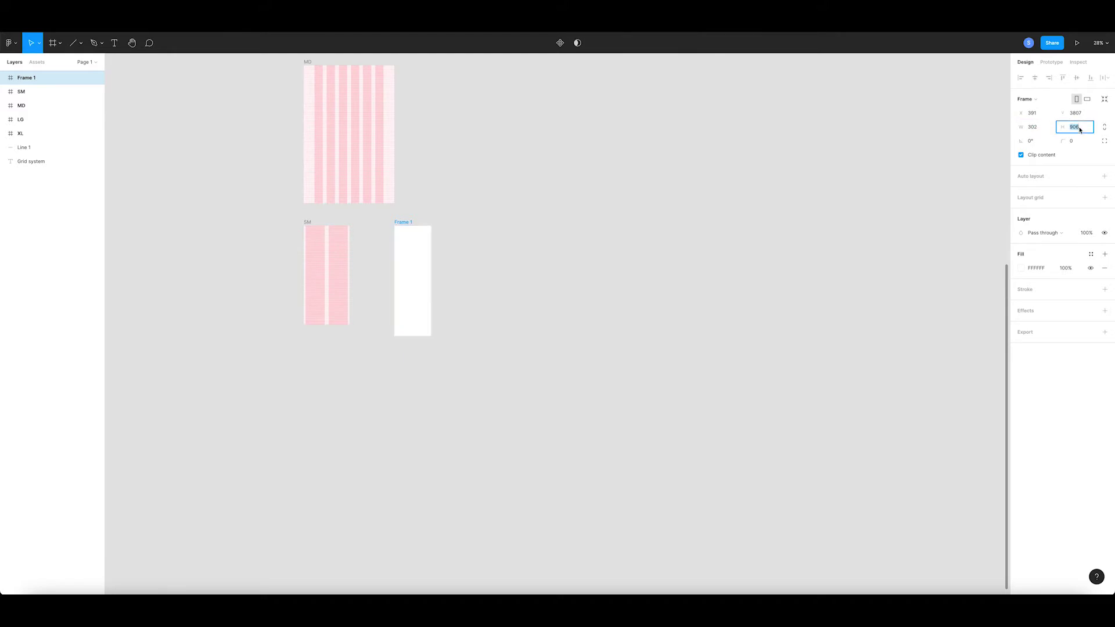
pyautogui.write('702')
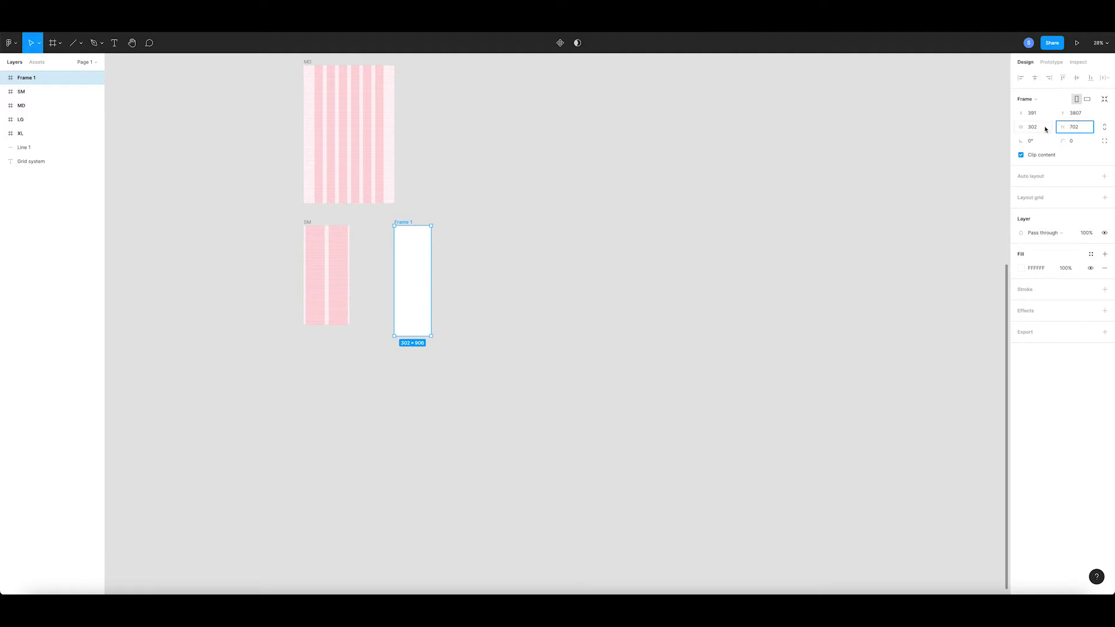
pyautogui.click(1033, 127)
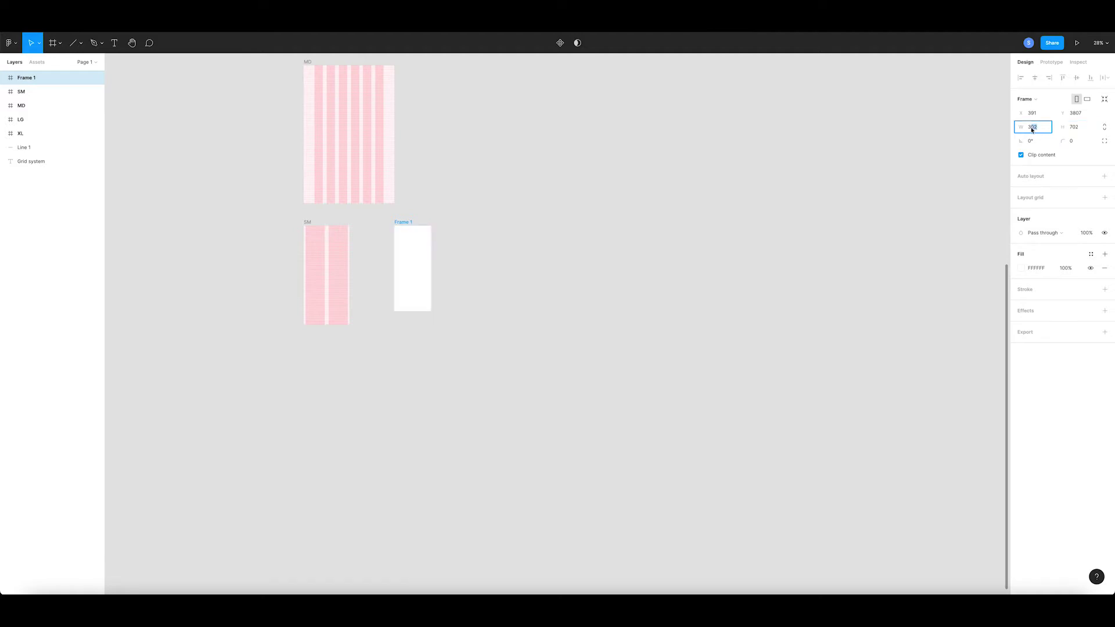
pyautogui.write('32')
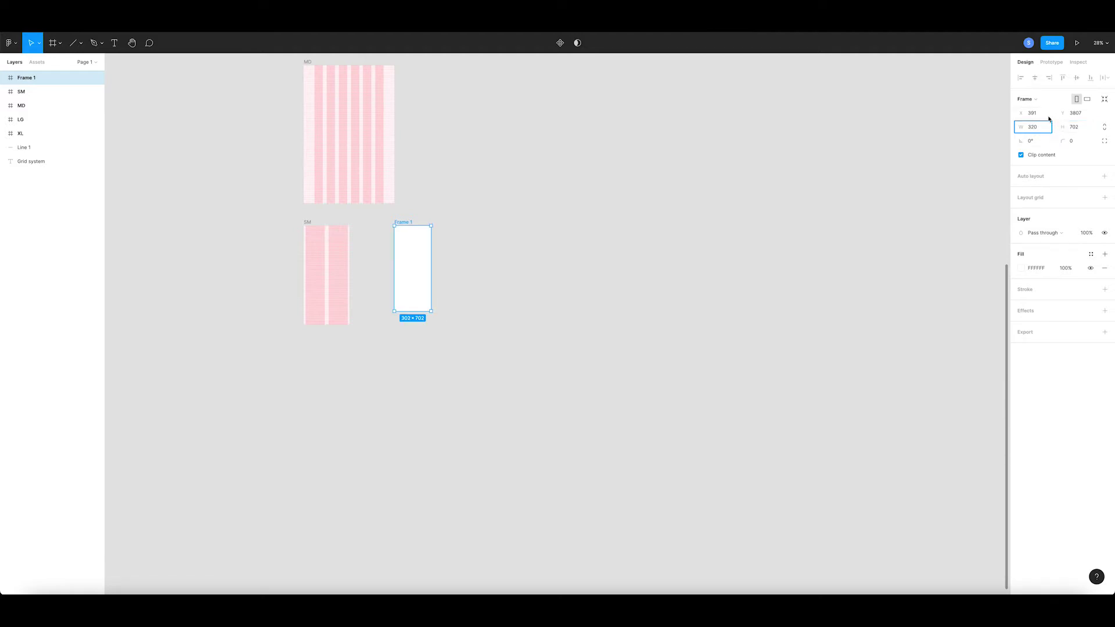
pyautogui.click(473, 236)
# Rename the new frame XS and move it below SM.
pyautogui.click(400, 222)
pyautogui.doubleClick(400, 222)
pyautogui.write('XS')
pyautogui.press('Return')
pyautogui.moveTo(398, 223); pyautogui.dragTo(307, 340)
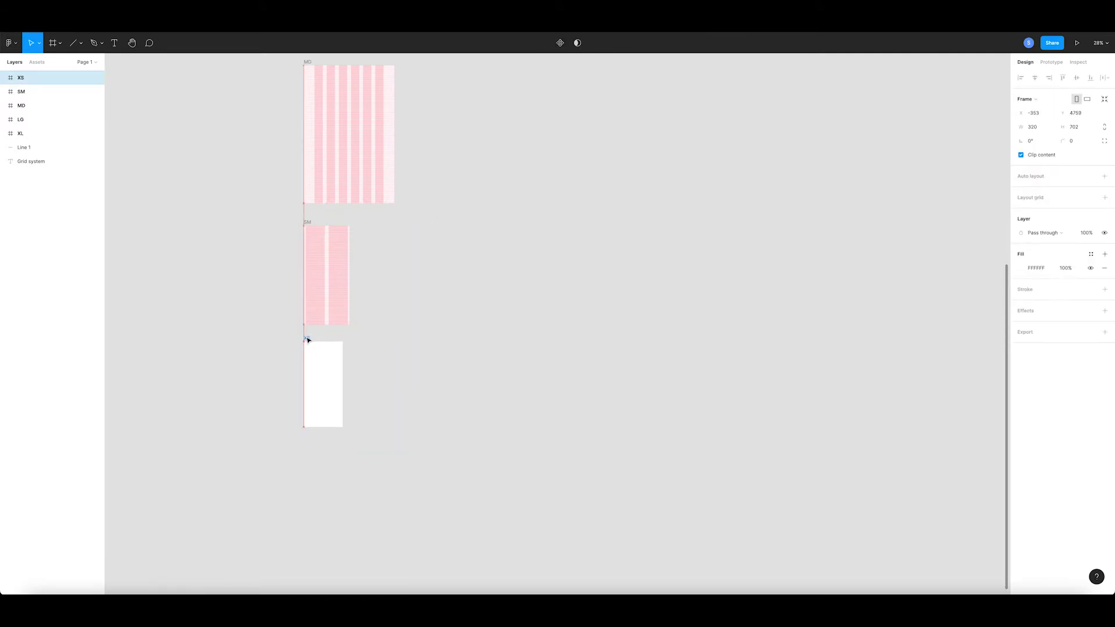
# Add a top-aligned 8px row grid to XS with 1000 rows and gutter 0.
pyautogui.click(1105, 197)
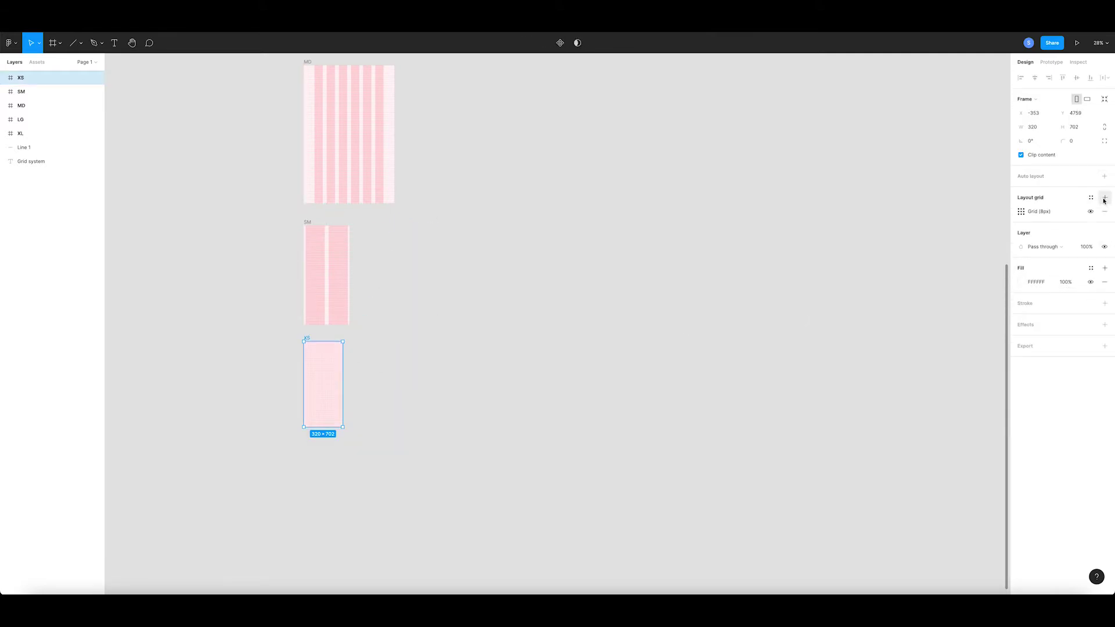
pyautogui.click(1022, 211)
pyautogui.click(925, 214)
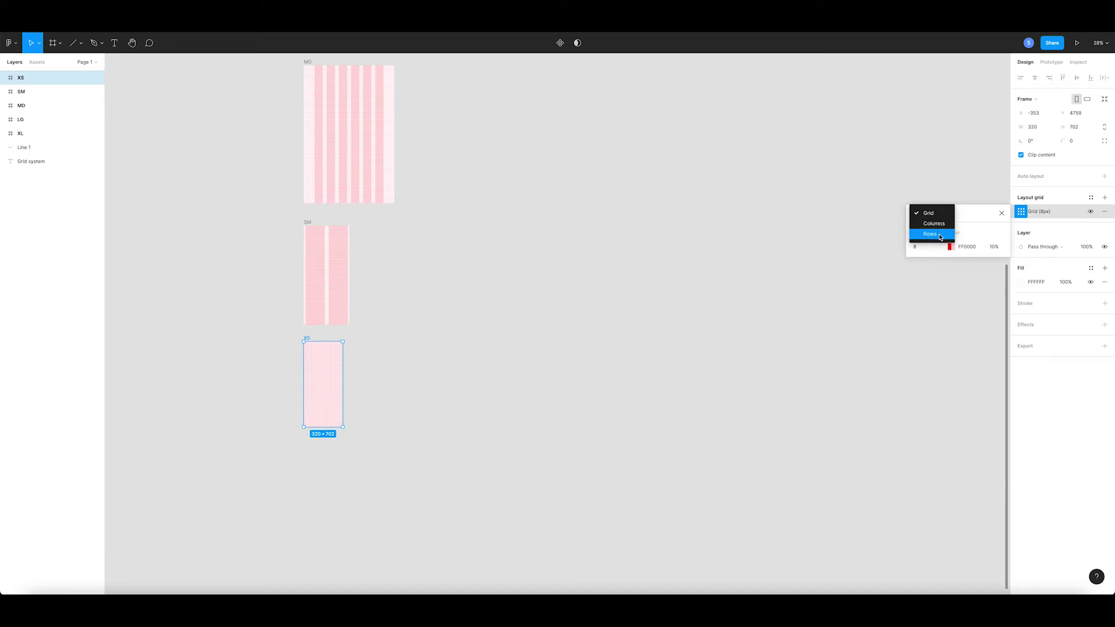
pyautogui.click(932, 234)
pyautogui.write('100')
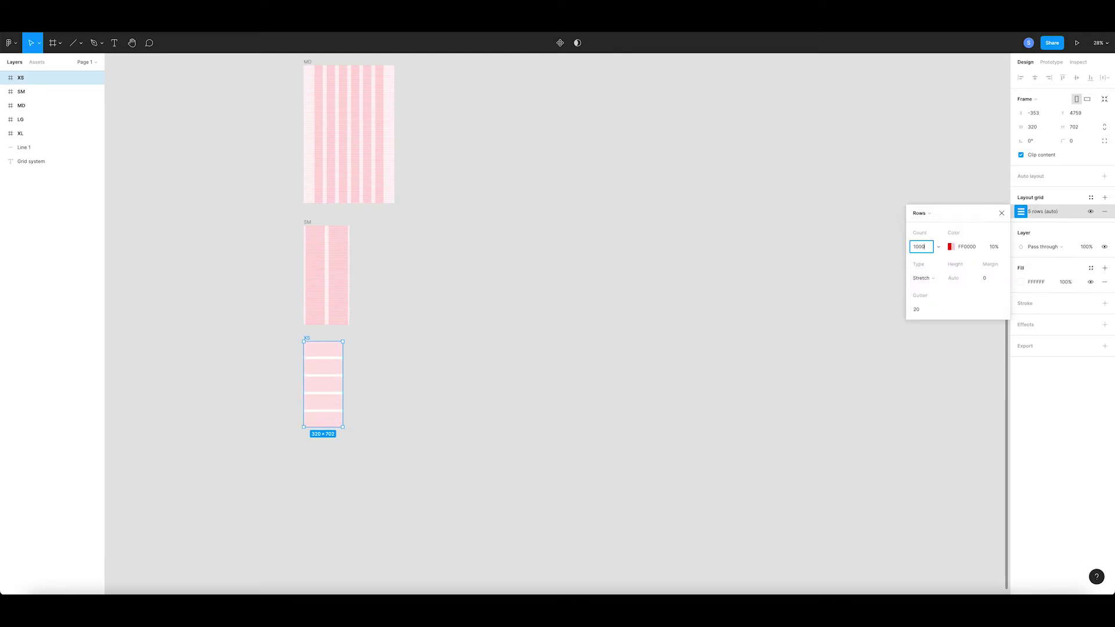
pyautogui.press('Return')
pyautogui.click(922, 278)
pyautogui.click(922, 244)
pyautogui.click(987, 282)
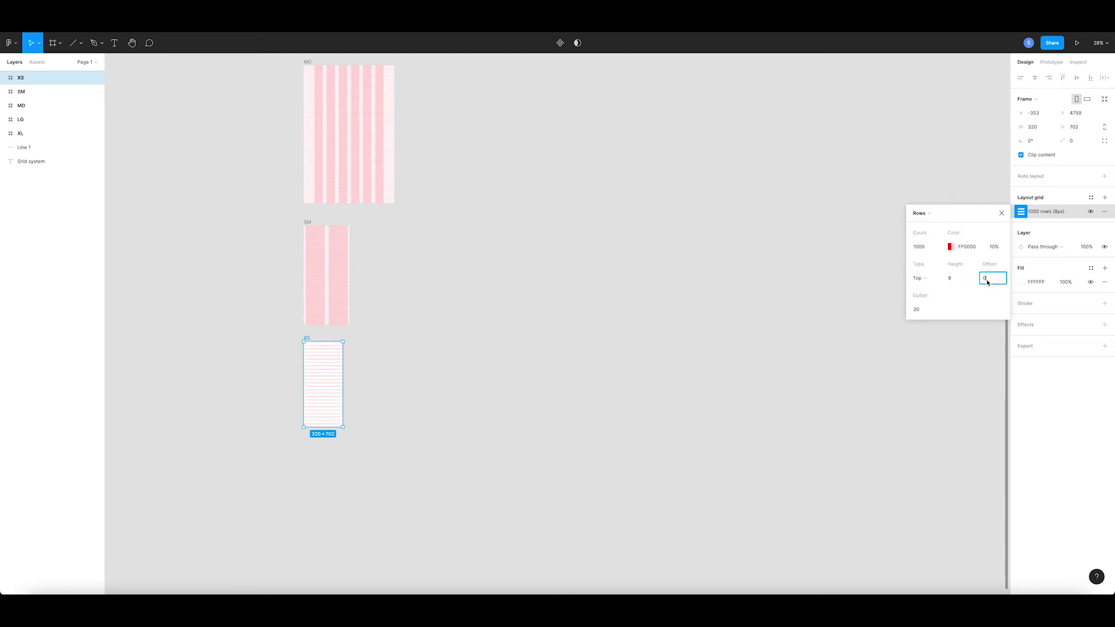
pyautogui.click(921, 312)
pyautogui.press('Return')
pyautogui.click(1001, 213)
# Add two centered 128px columns with a 32 gutter to XS.
pyautogui.click(1105, 197)
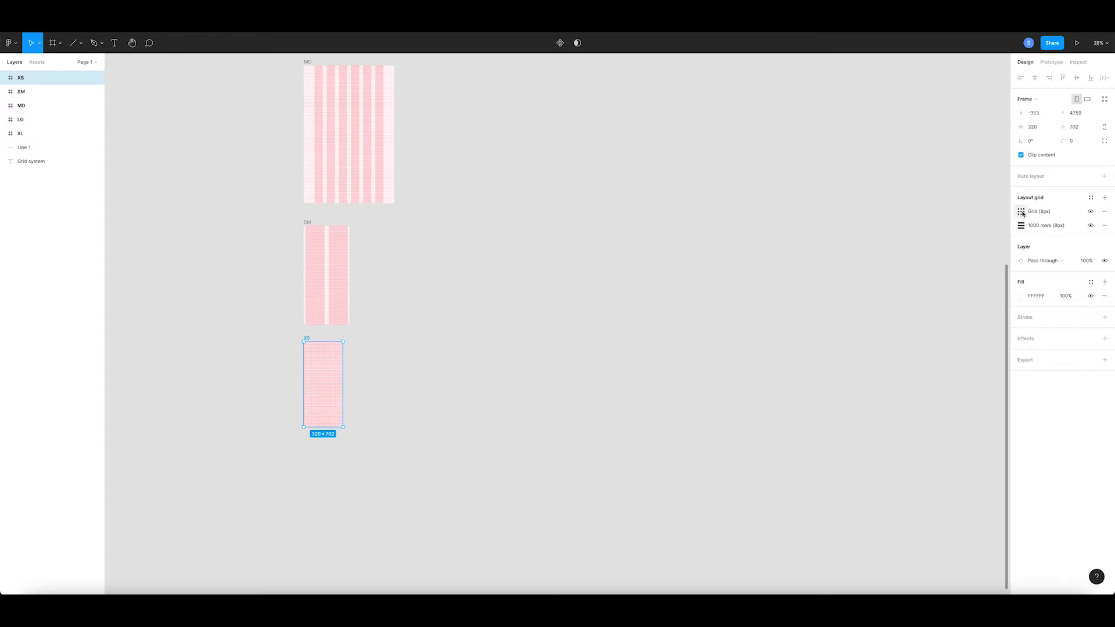
pyautogui.click(1022, 213)
pyautogui.click(924, 213)
pyautogui.write('2')
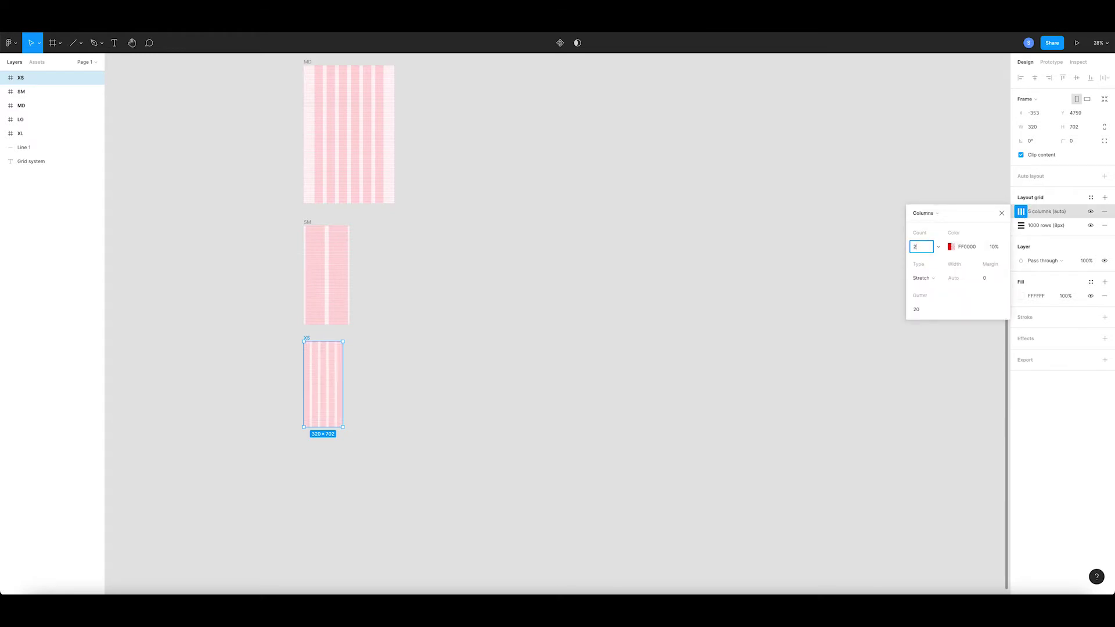
pyautogui.press('Return')
pyautogui.click(939, 280)
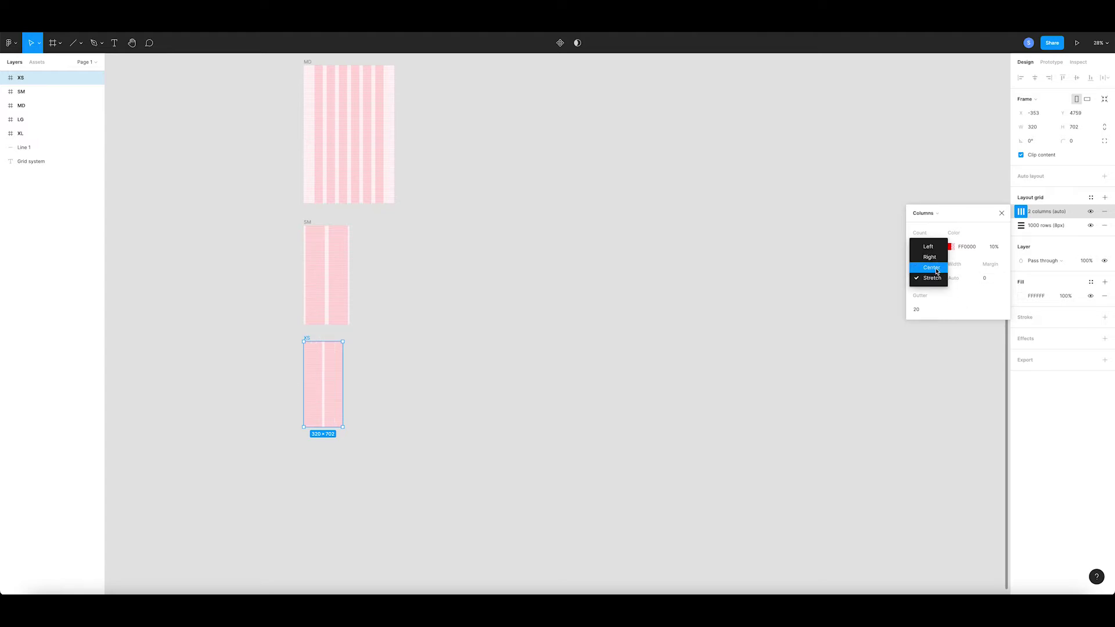
pyautogui.click(931, 267)
pyautogui.click(954, 282)
pyautogui.write('128')
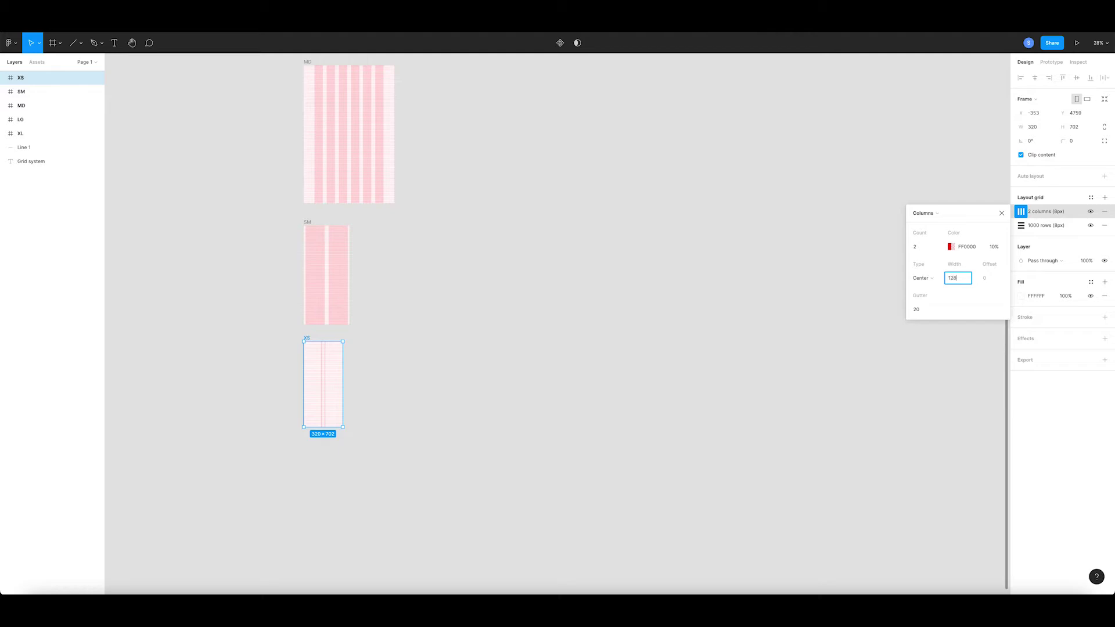
pyautogui.press('Return')
pyautogui.click(922, 311)
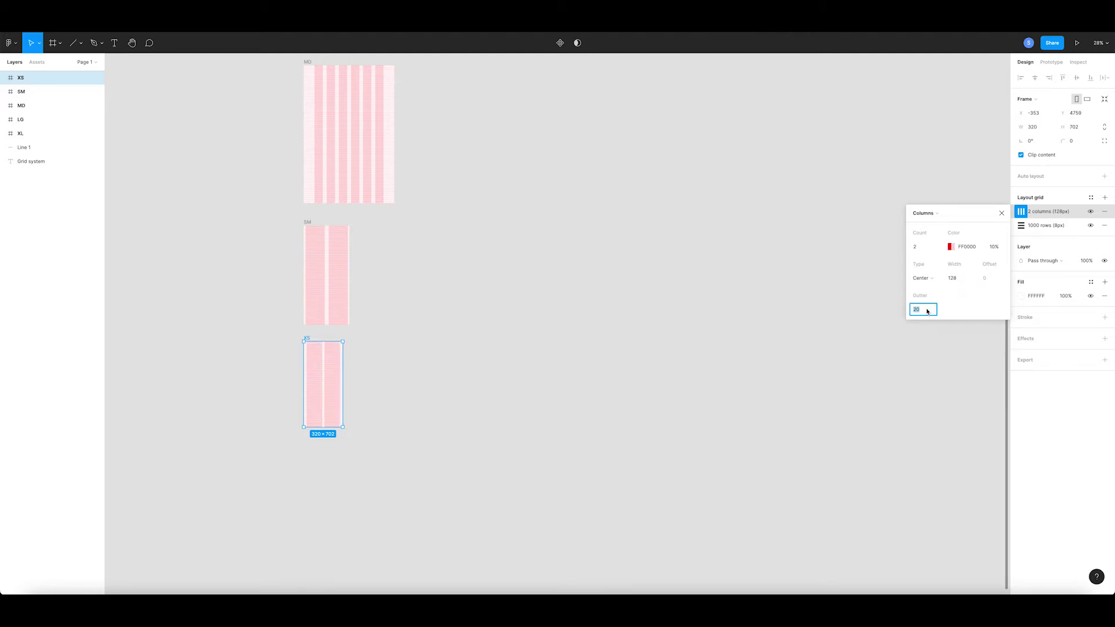
pyautogui.write('32')
pyautogui.press('Return')
pyautogui.click(1001, 214)
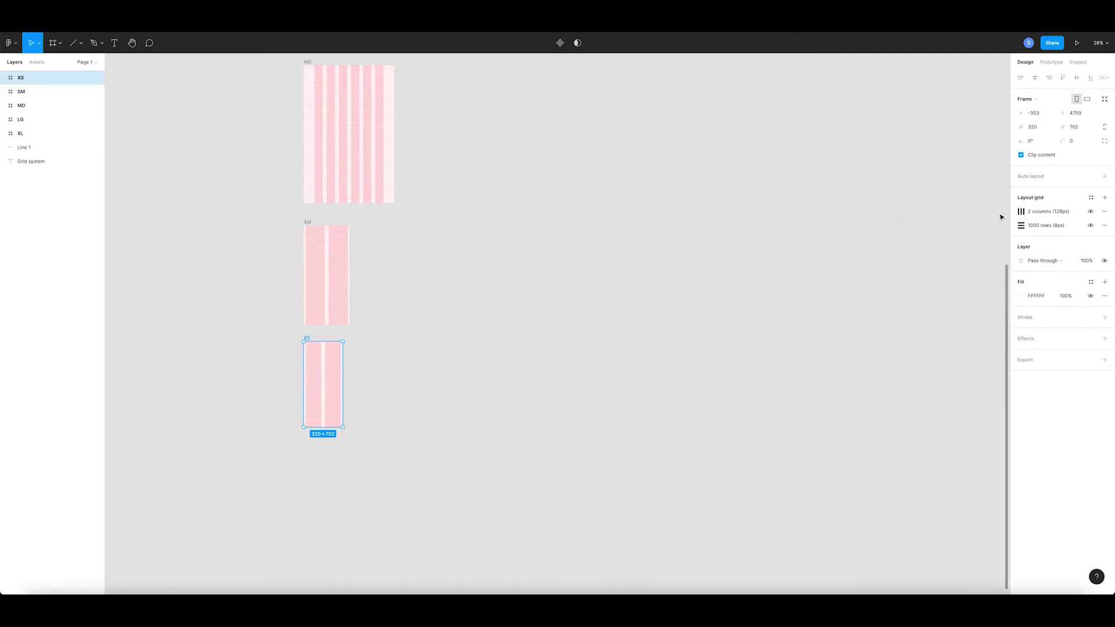
# Save the XS grids as a new grid style named XS.
pyautogui.click(1091, 198)
pyautogui.click(1102, 215)
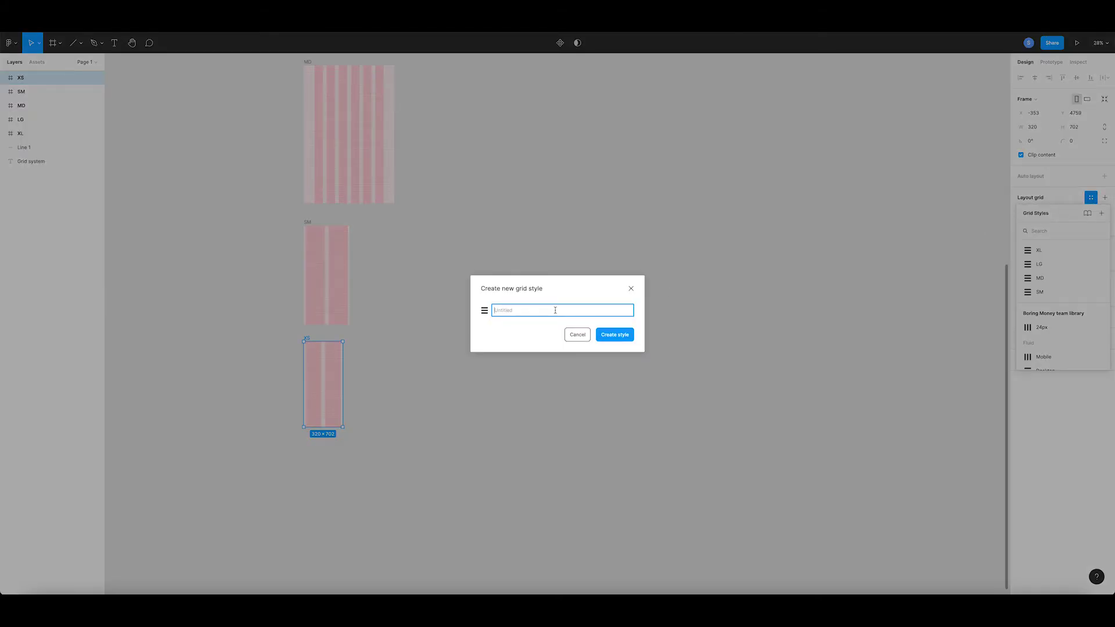
pyautogui.write('XS')
pyautogui.doubleClick(511, 310)
pyautogui.click(627, 335)
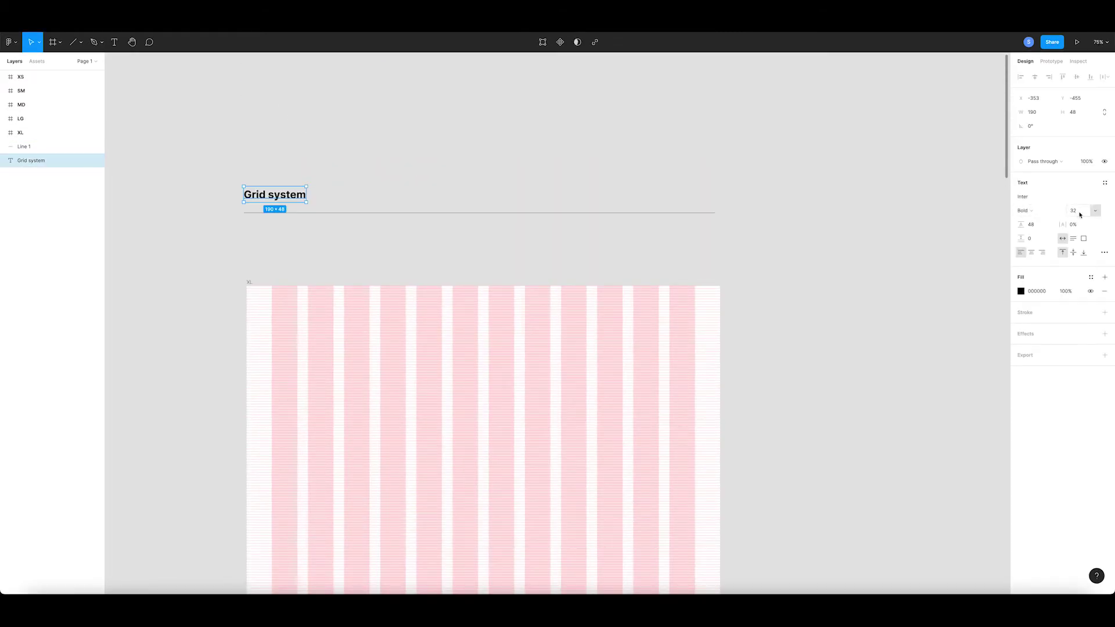
# Set the Grid system title to size 64 and move it higher above the divider.
pyautogui.click(1079, 213)
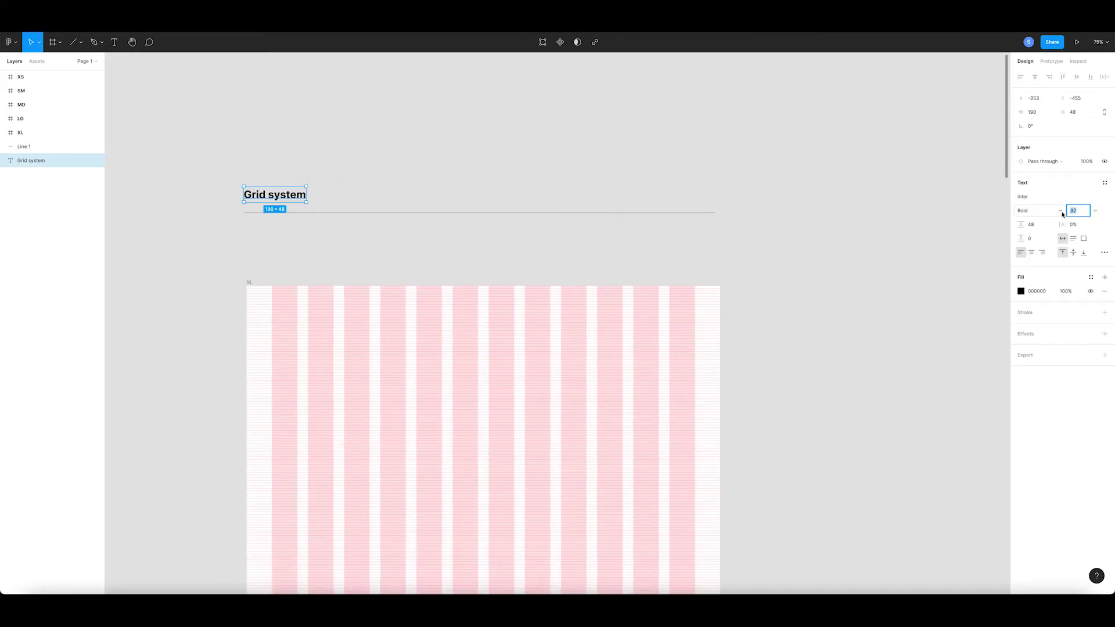
pyautogui.click(816, 234)
pyautogui.moveTo(321, 201); pyautogui.dragTo(321, 181)
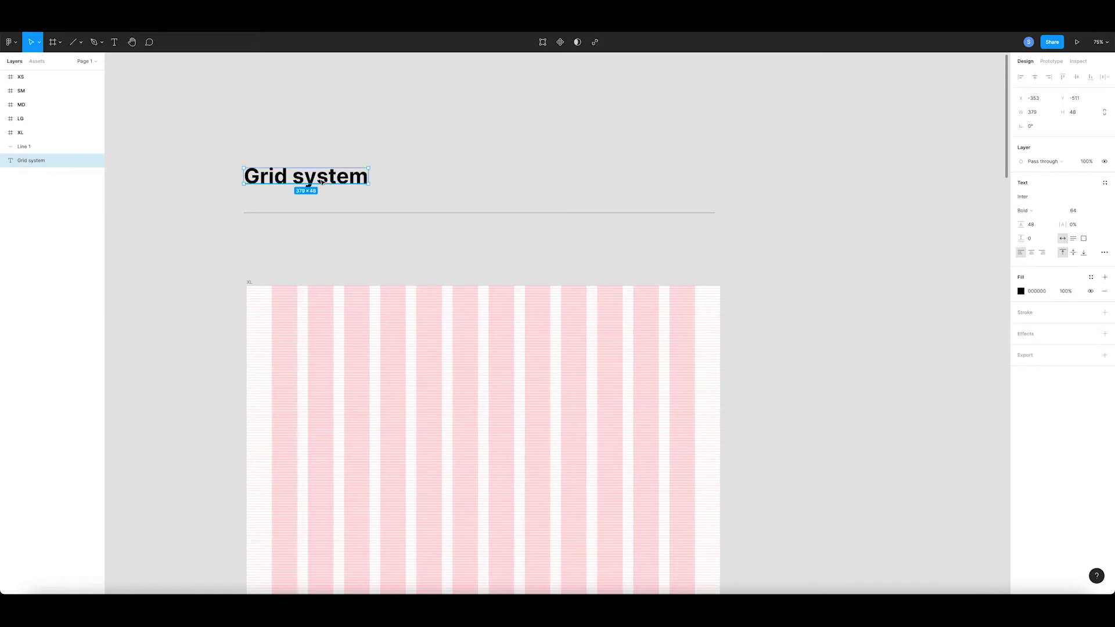
# Duplicate the title below the divider, reading 'The XL grid system starts at 1366px'.
pyautogui.moveTo(321, 182); pyautogui.dragTo(328, 246)
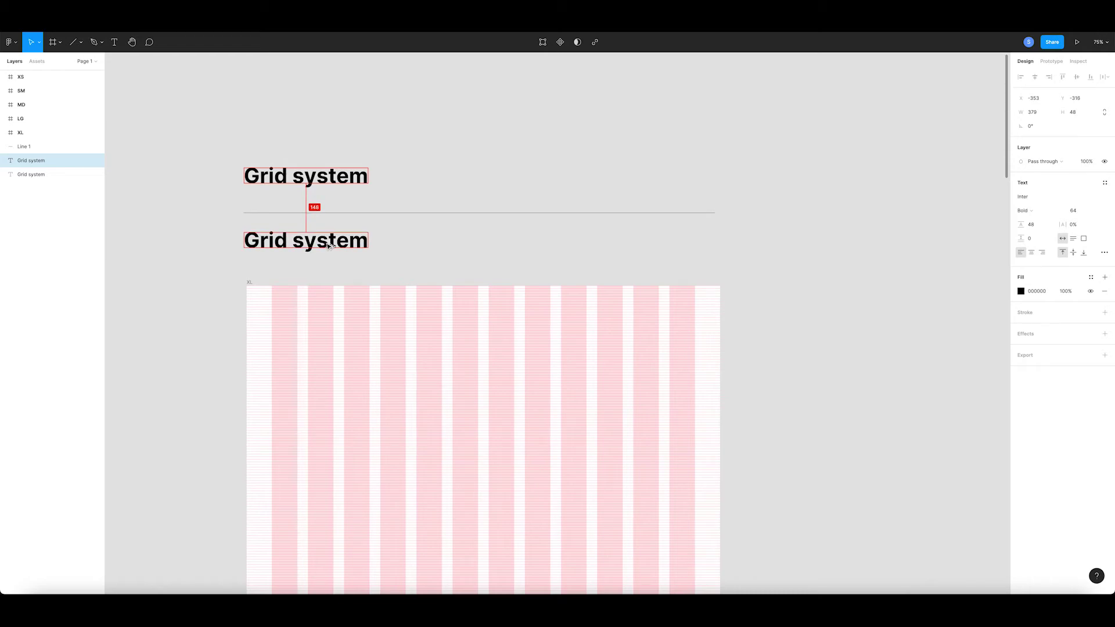
pyautogui.doubleClick(328, 245)
pyautogui.hotkey('ctrl', 'a')
pyautogui.write('The')
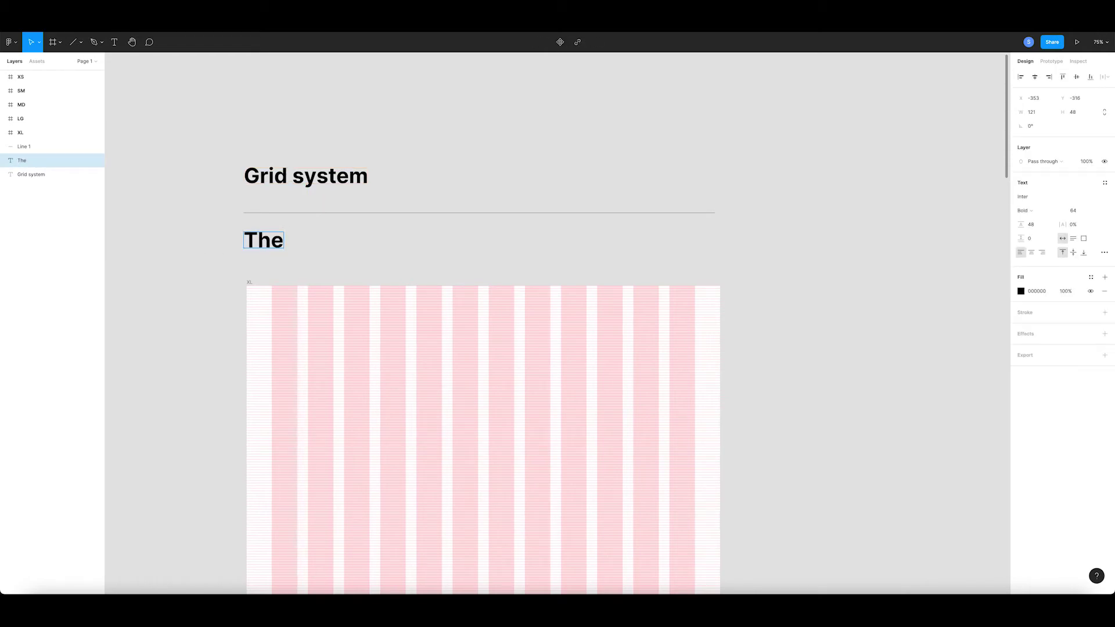
pyautogui.write(' XL g')
pyautogui.write('rid system sta')
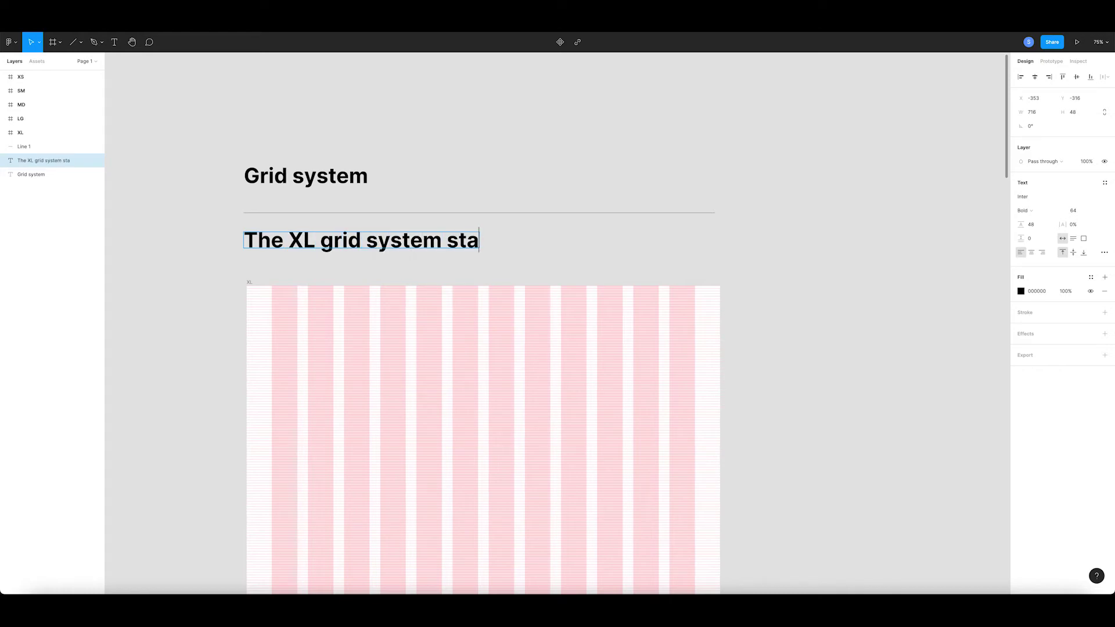
pyautogui.write('rts')
pyautogui.write(' ar')
pyautogui.press('BackSpace')
pyautogui.write('t')
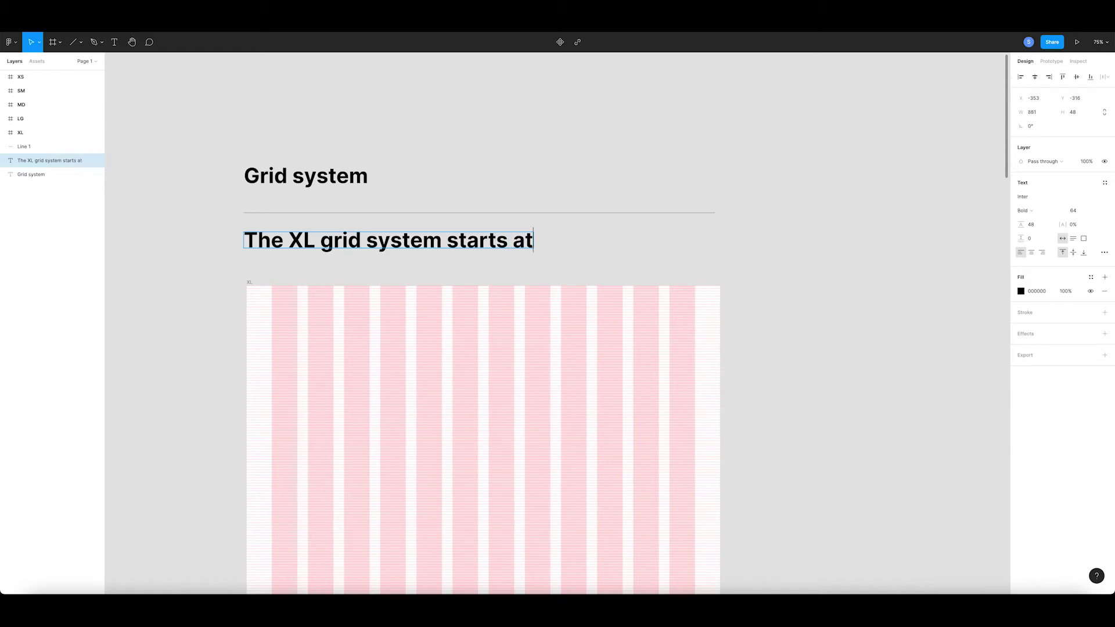
pyautogui.write(' 1366px')
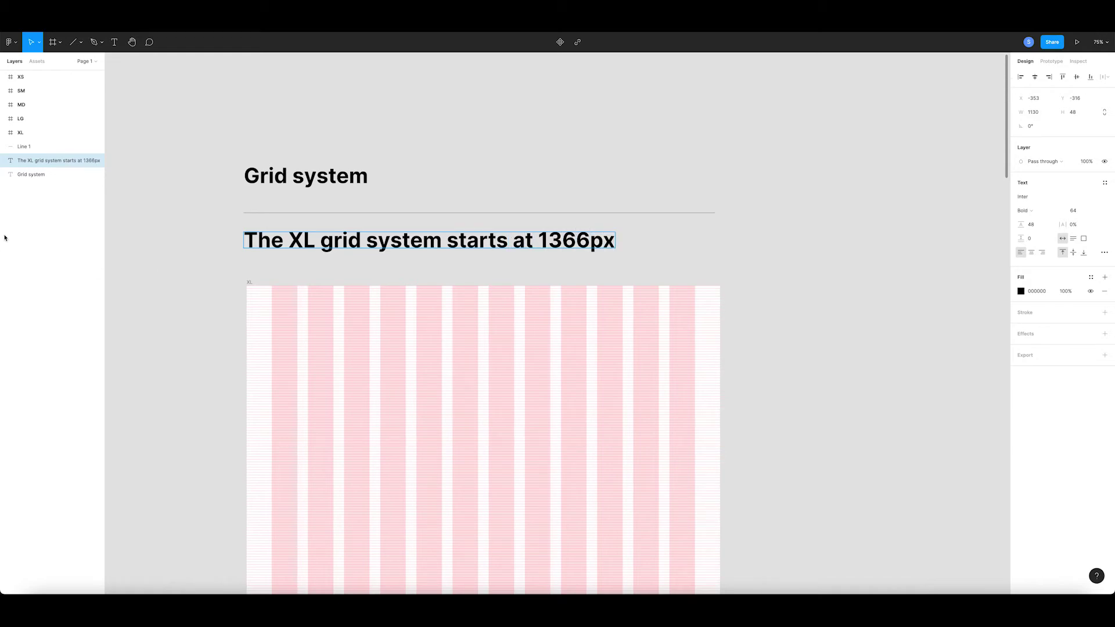
pyautogui.press('Escape')
# Make the subtitle Light weight at font size 48.
pyautogui.click(1048, 212)
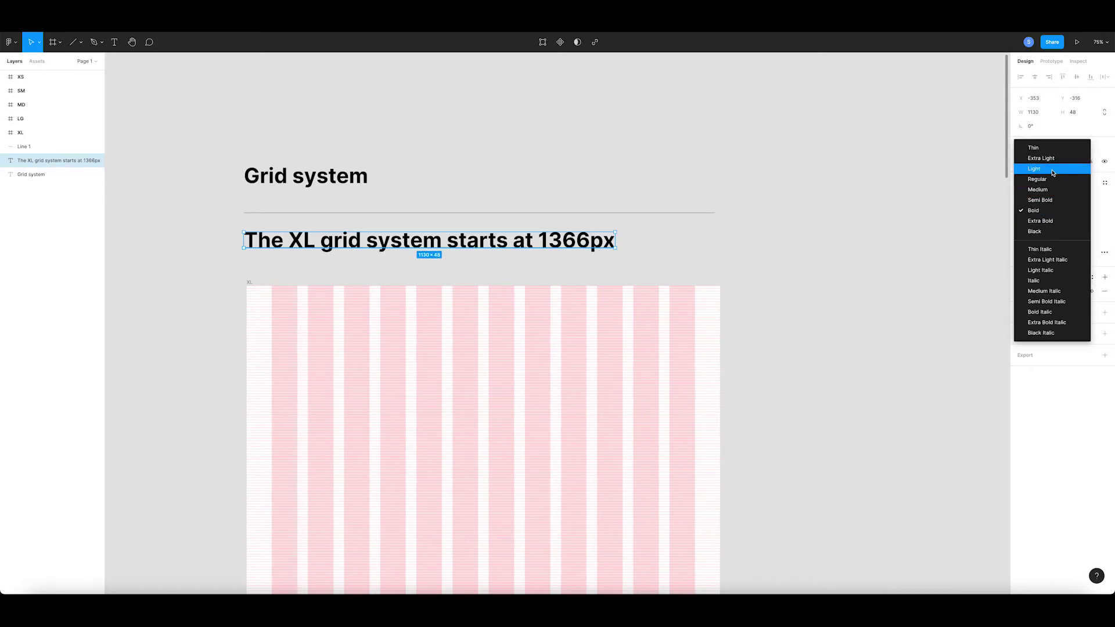
pyautogui.click(1052, 169)
pyautogui.click(1078, 212)
pyautogui.write('4')
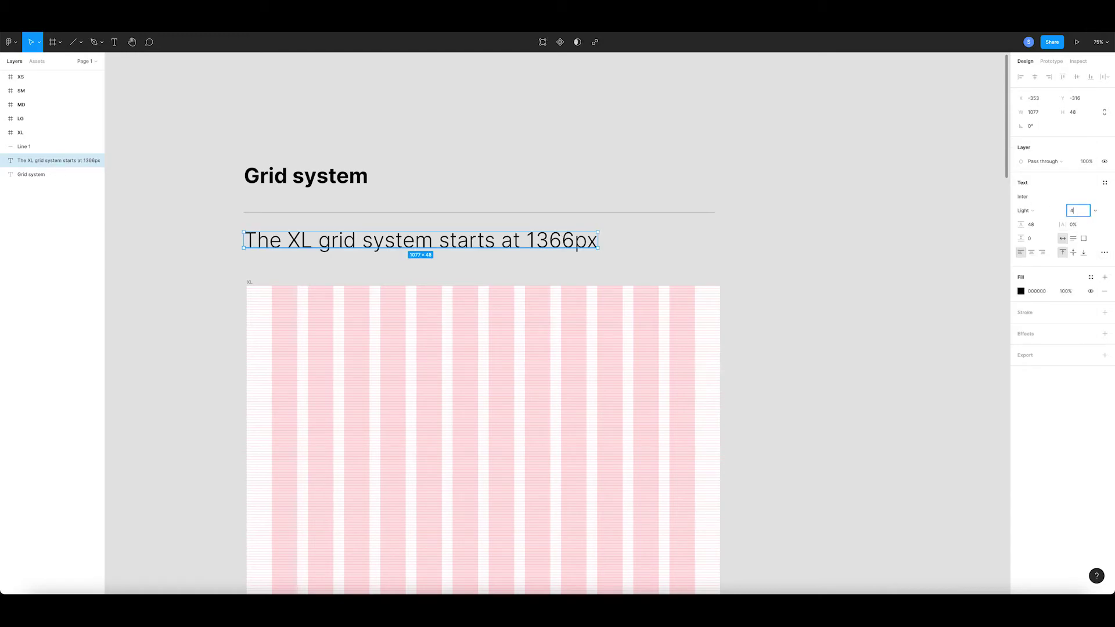
pyautogui.write('8')
pyautogui.press('Return')
pyautogui.click(204, 246)
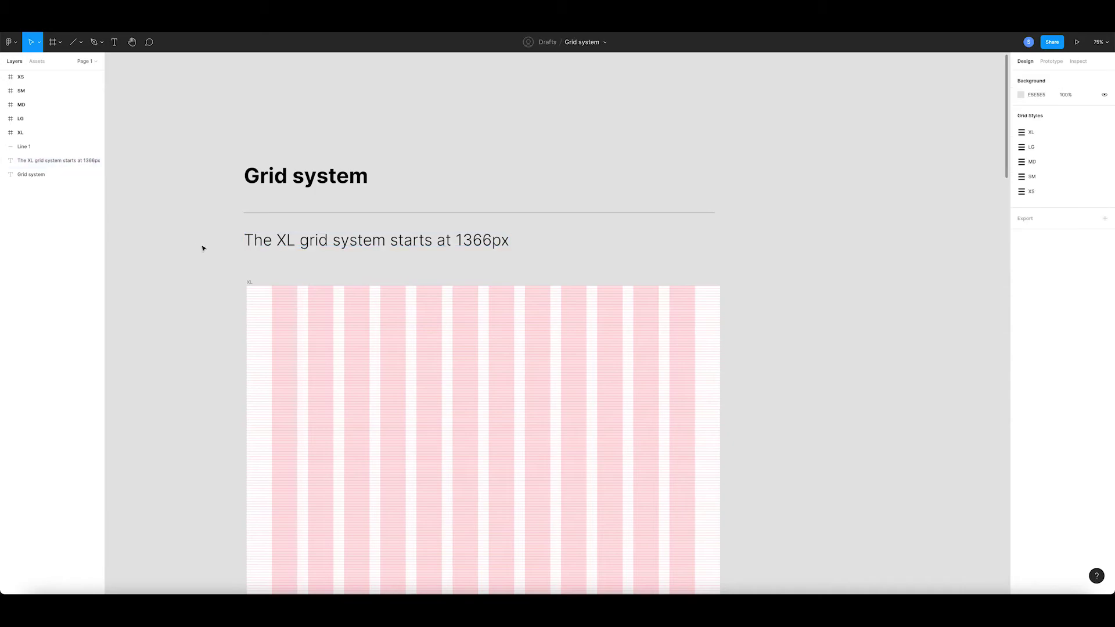
# Paste a copy of the XL caption and place it above the LG frame.
pyautogui.scroll(-2, 298, 248)
pyautogui.click(299, 246)
pyautogui.scroll(-2, 301, 246)
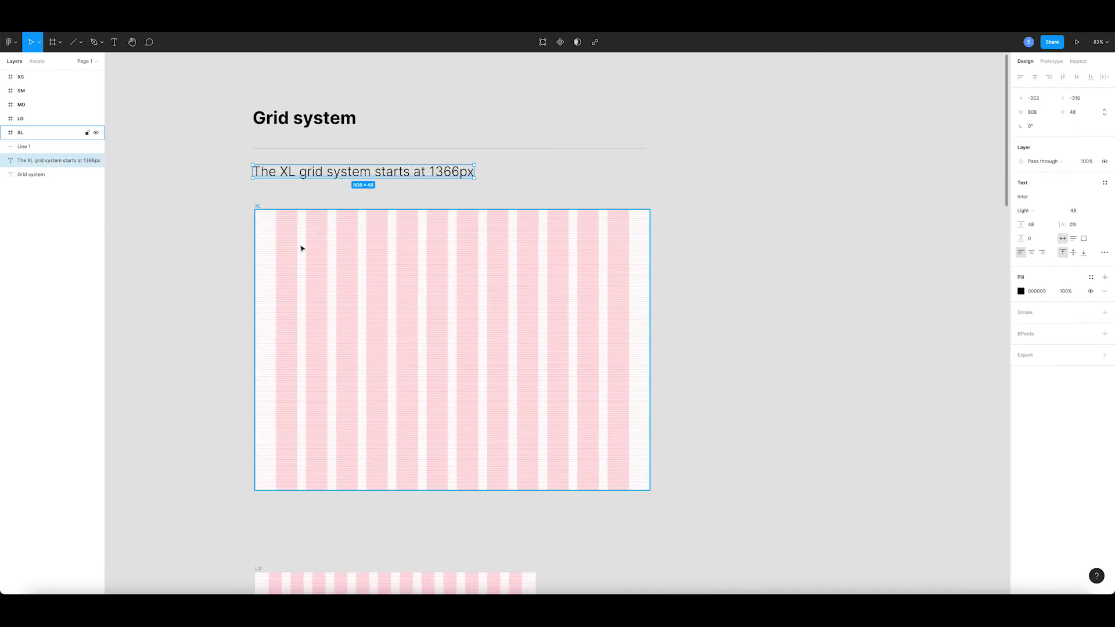
pyautogui.scroll(-5, 296, 291)
pyautogui.click(290, 355)
pyautogui.write('The XL grid system starts at 1366px')
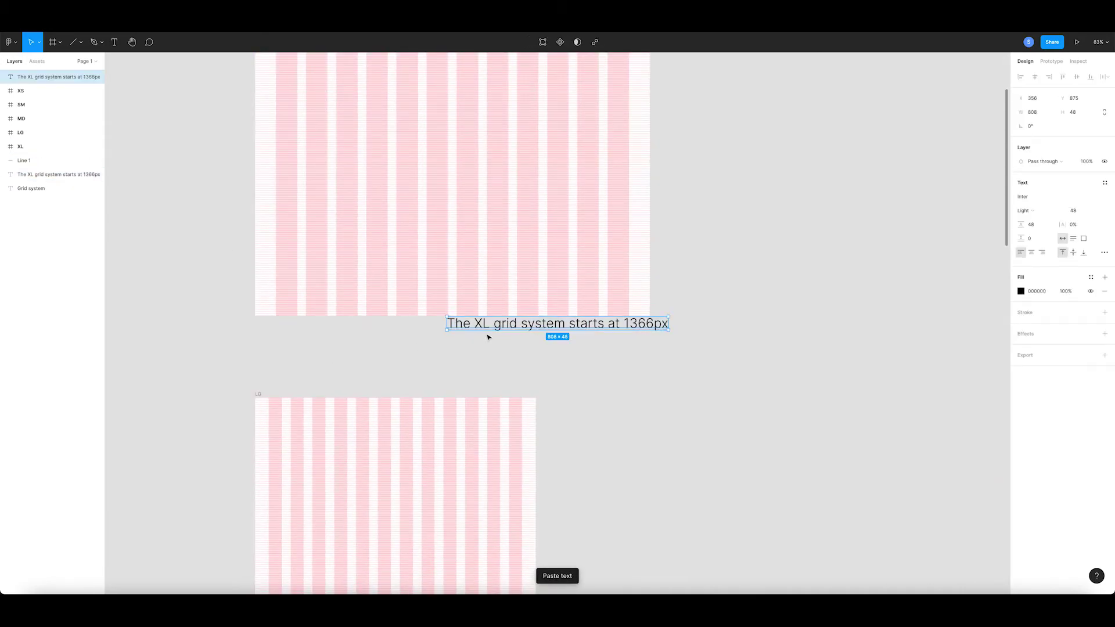
pyautogui.moveTo(374, 361); pyautogui.dragTo(299, 374)
pyautogui.scroll(3, 281, 381)
pyautogui.scroll(3, 292, 349)
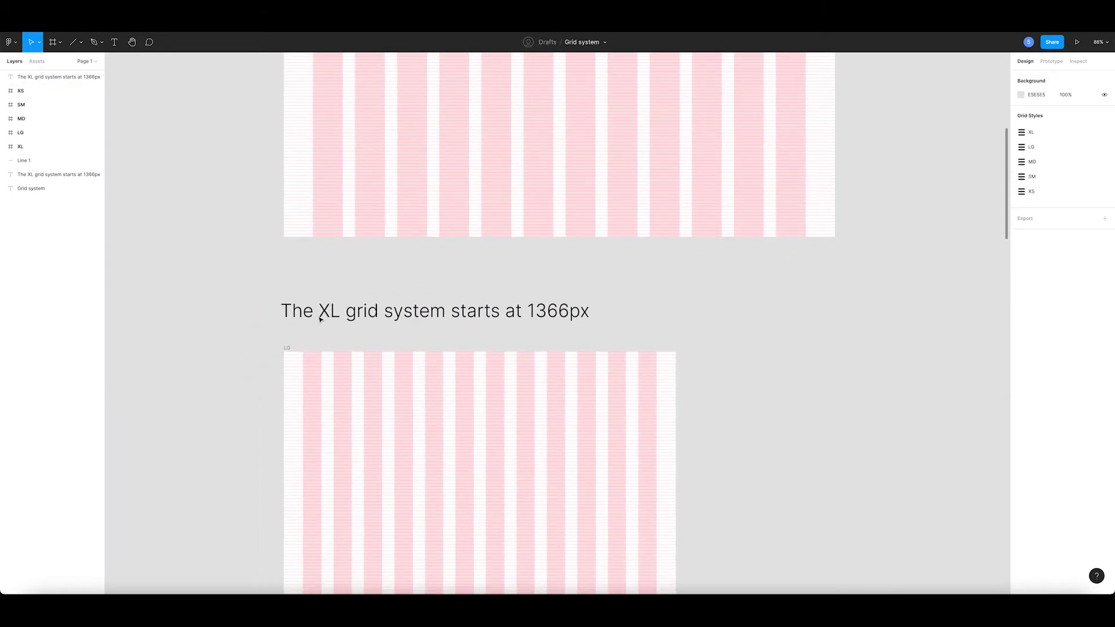
# Rewrite the copy as 'The LG grid system starts working at 1024 to 1365px'.
pyautogui.click(326, 324)
pyautogui.doubleClick(326, 313)
pyautogui.click(336, 311)
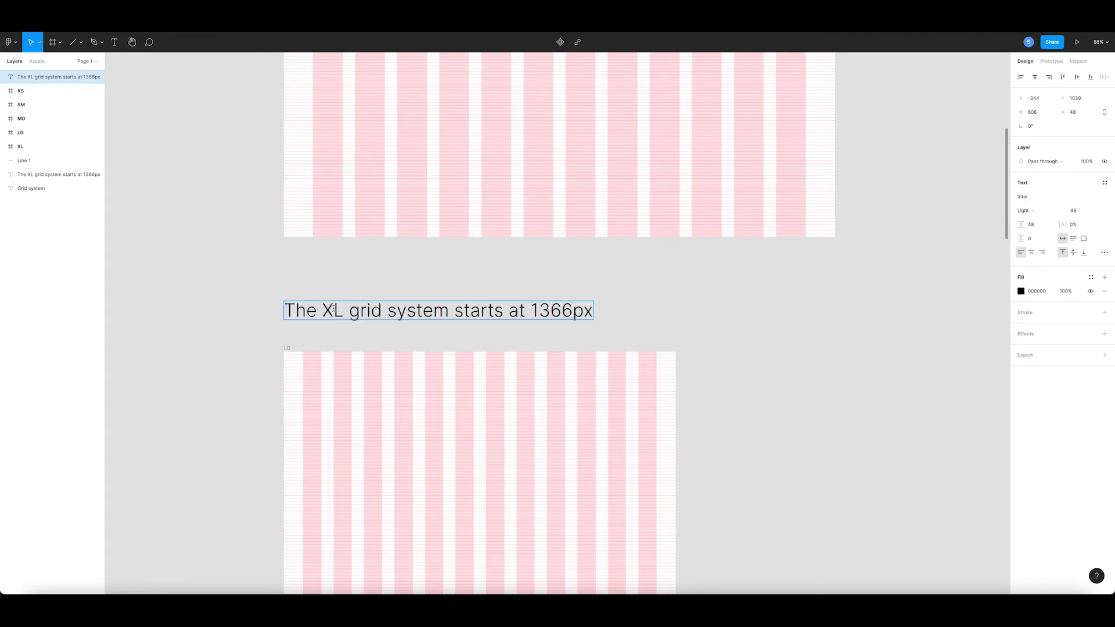
pyautogui.doubleClick(337, 310)
pyautogui.press('BackSpace')
pyautogui.write('G')
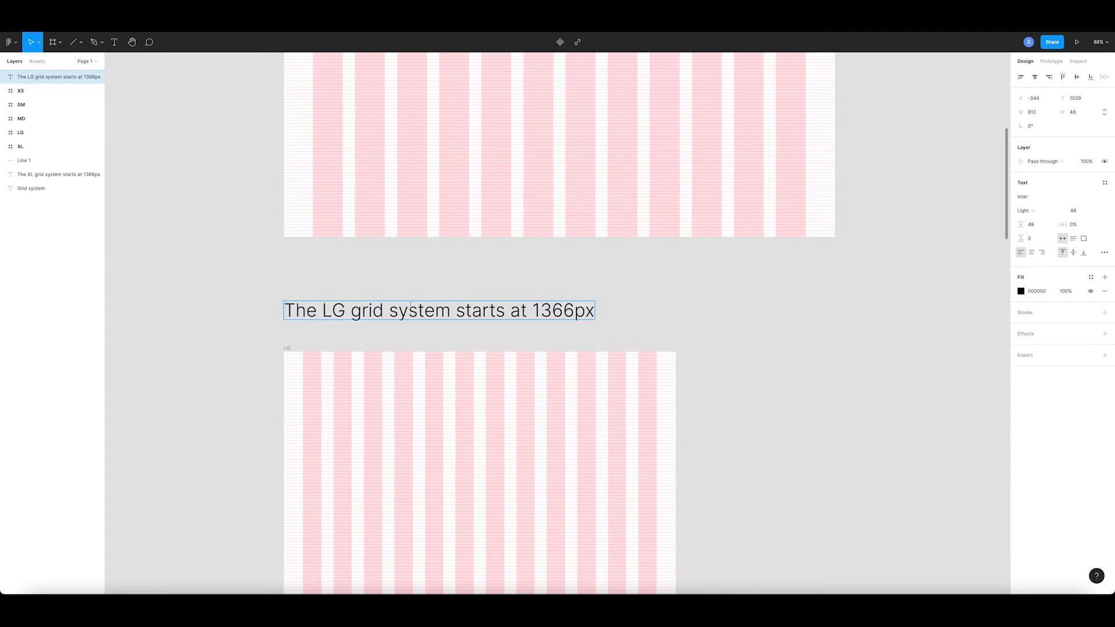
pyautogui.write(' worki ')
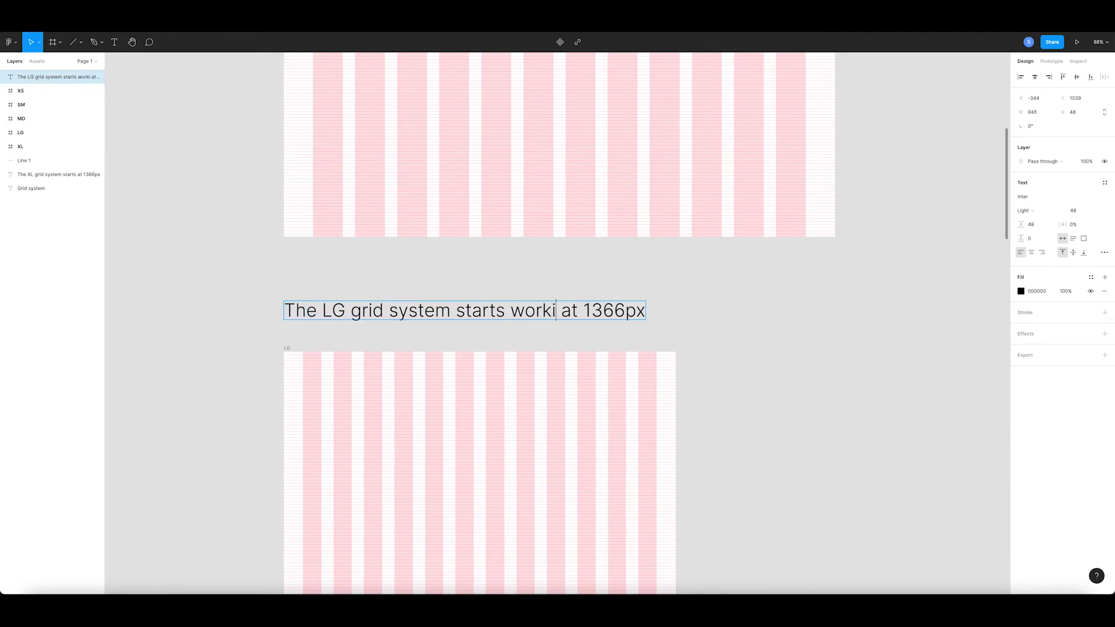
pyautogui.write('ng')
pyautogui.press('Escape')
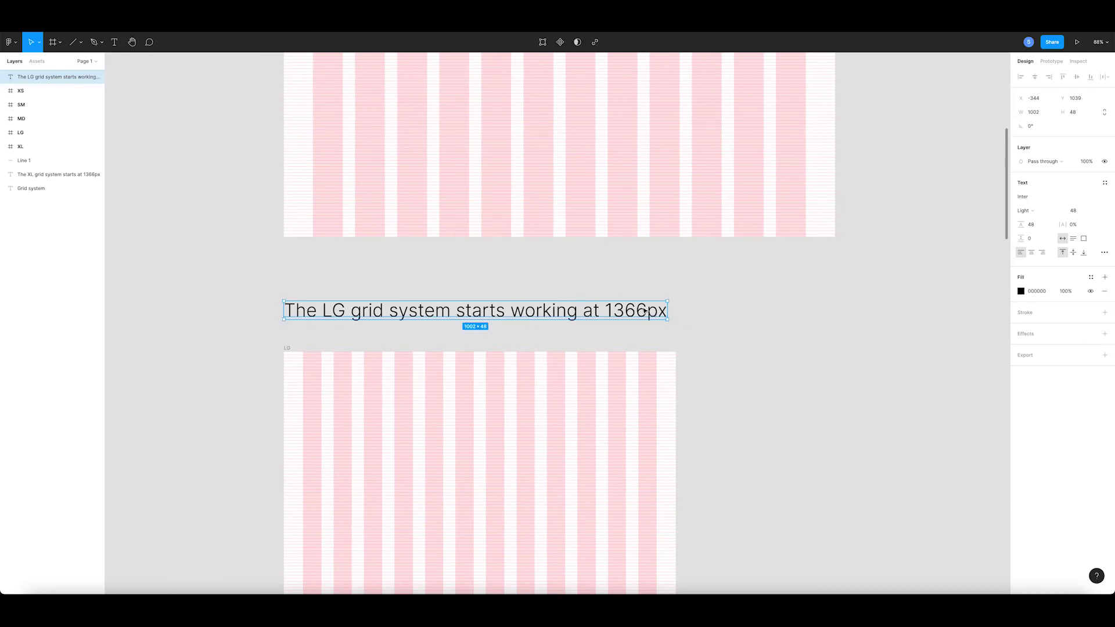
pyautogui.press('Return')
pyautogui.click(630, 313)
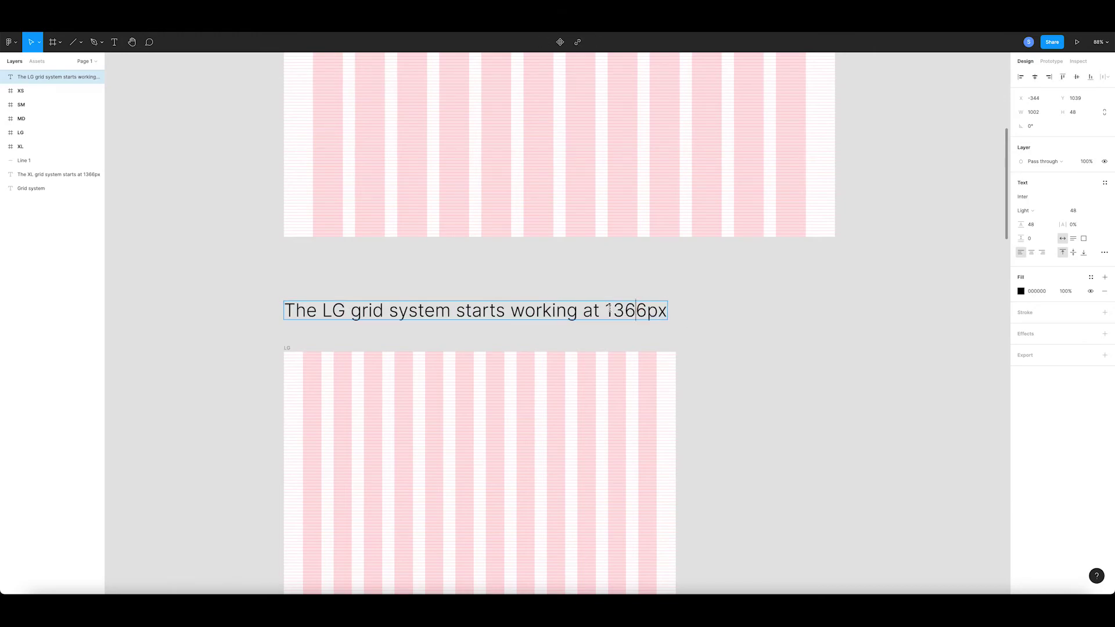
pyautogui.moveTo(605, 311); pyautogui.dragTo(646, 312)
pyautogui.write('1024')
pyautogui.write(' to 13')
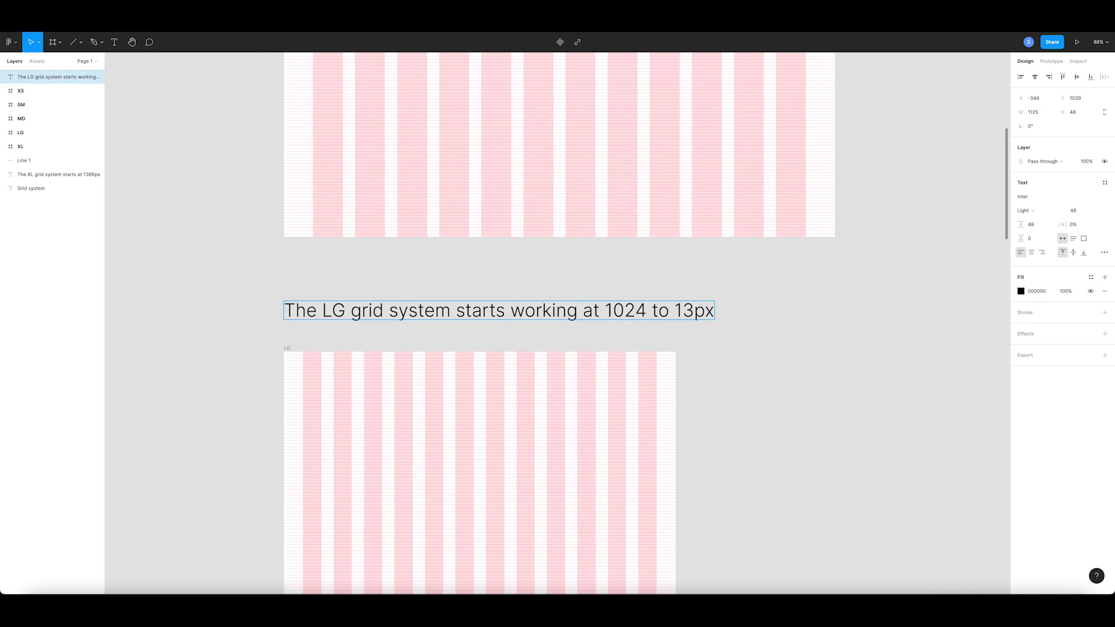
pyautogui.write('65')
# Duplicate the LG caption above the MD frame and change LG to MD.
pyautogui.click(225, 319)
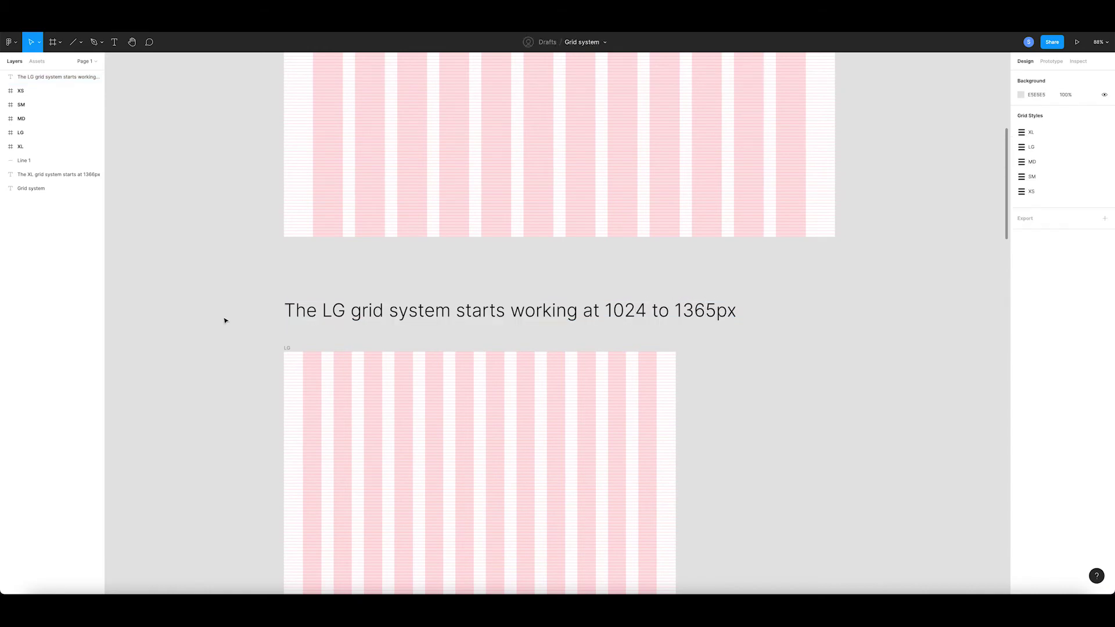
pyautogui.keyDown('ctrl'); pyautogui.scroll(-5, 224, 319); pyautogui.keyUp('ctrl')
pyautogui.scroll(-3, 527, 287)
pyautogui.keyDown('ctrl'); pyautogui.scroll(-1, 527, 287); pyautogui.keyUp('ctrl')
pyautogui.keyDown('alt'); pyautogui.moveTo(428, 192); pyautogui.dragTo(379, 414); pyautogui.keyUp('alt')
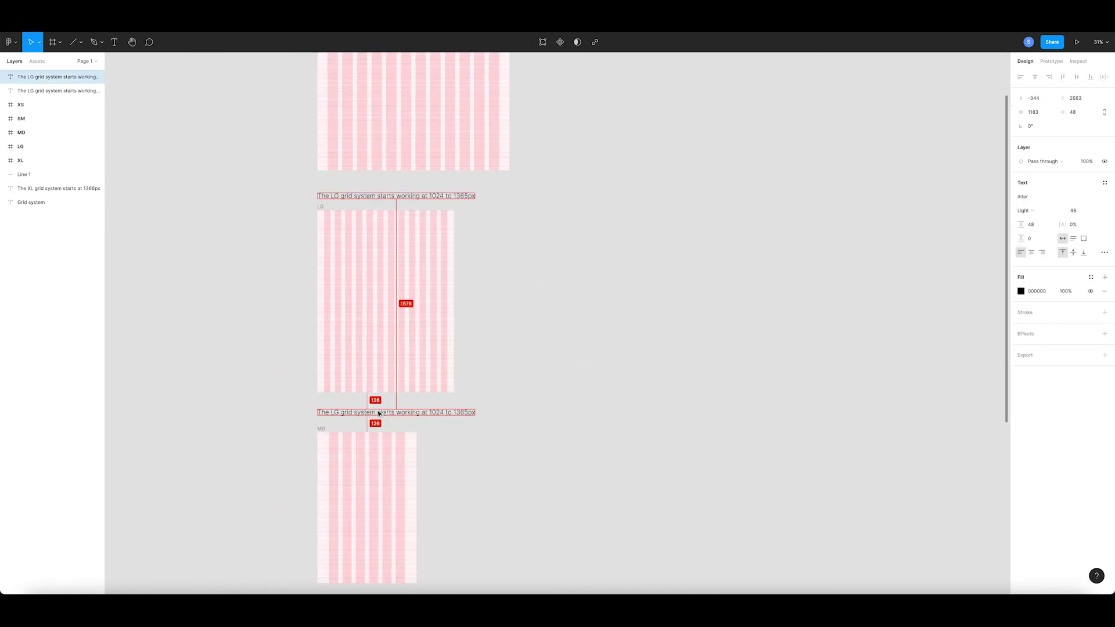
pyautogui.click(323, 420)
pyautogui.keyDown('ctrl'); pyautogui.scroll(10, 326, 417); pyautogui.keyUp('ctrl')
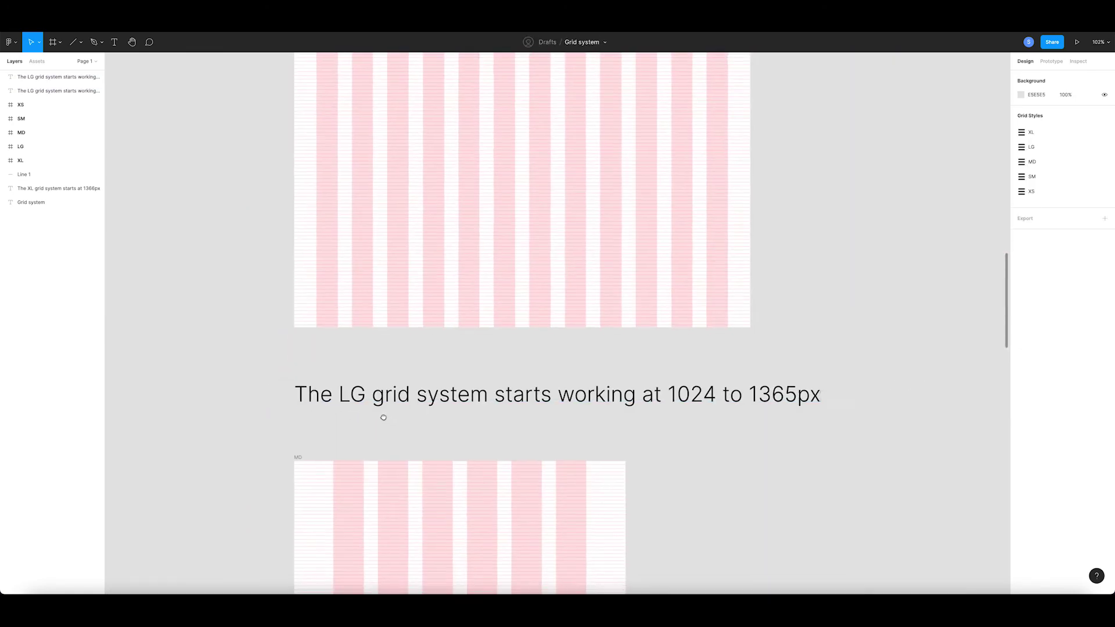
pyautogui.doubleClick(329, 377)
pyautogui.moveTo(340, 374); pyautogui.dragTo(308, 375)
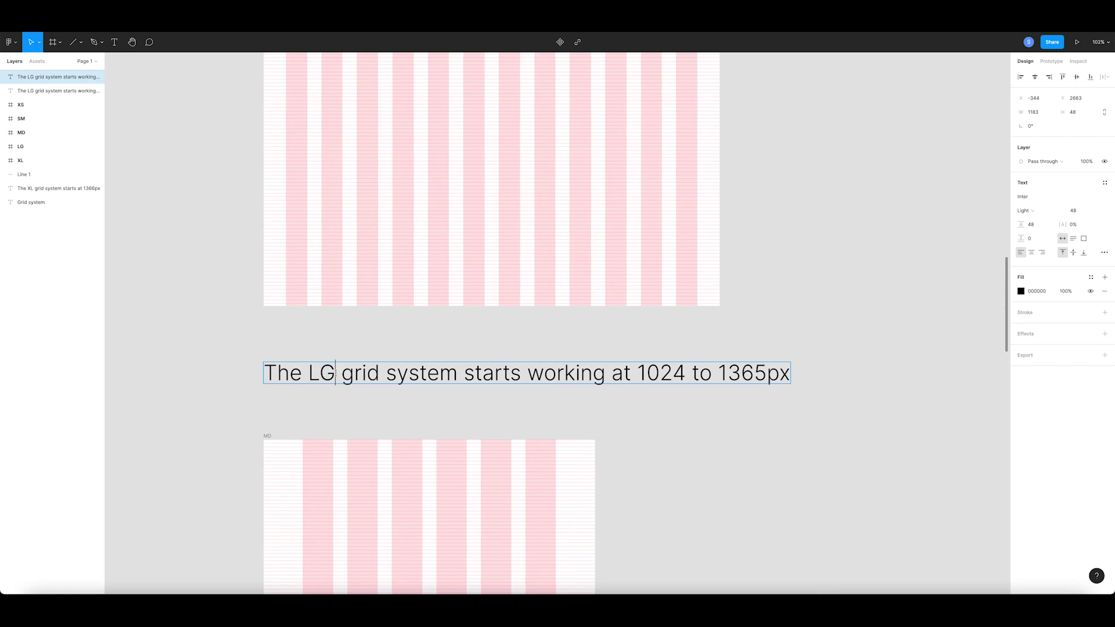
pyautogui.write('MD')
# Change the MD caption's range to 768 to 1023px.
pyautogui.click(694, 406)
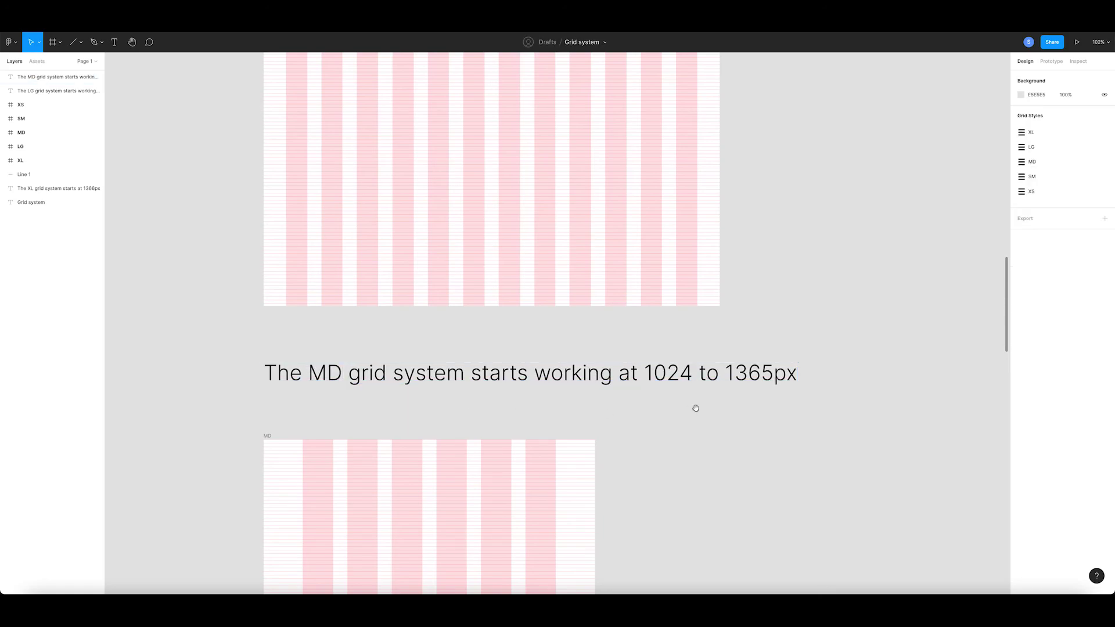
pyautogui.scroll(-1, 695, 405)
pyautogui.doubleClick(668, 360)
pyautogui.moveTo(668, 360); pyautogui.dragTo(623, 357)
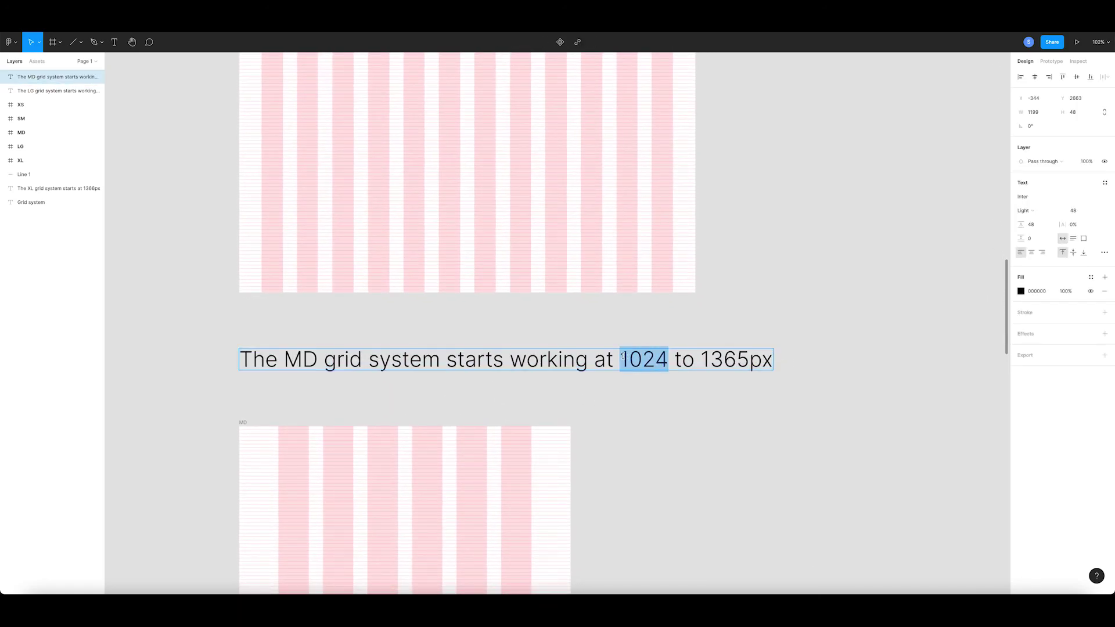
pyautogui.press('BackSpace')
pyautogui.write('7')
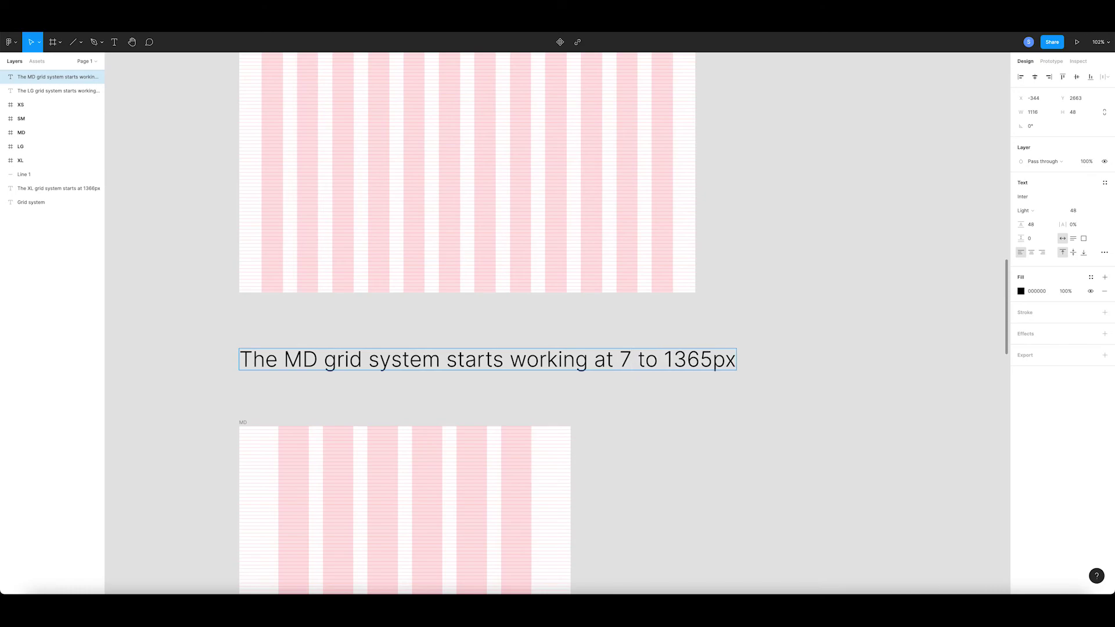
pyautogui.write('68')
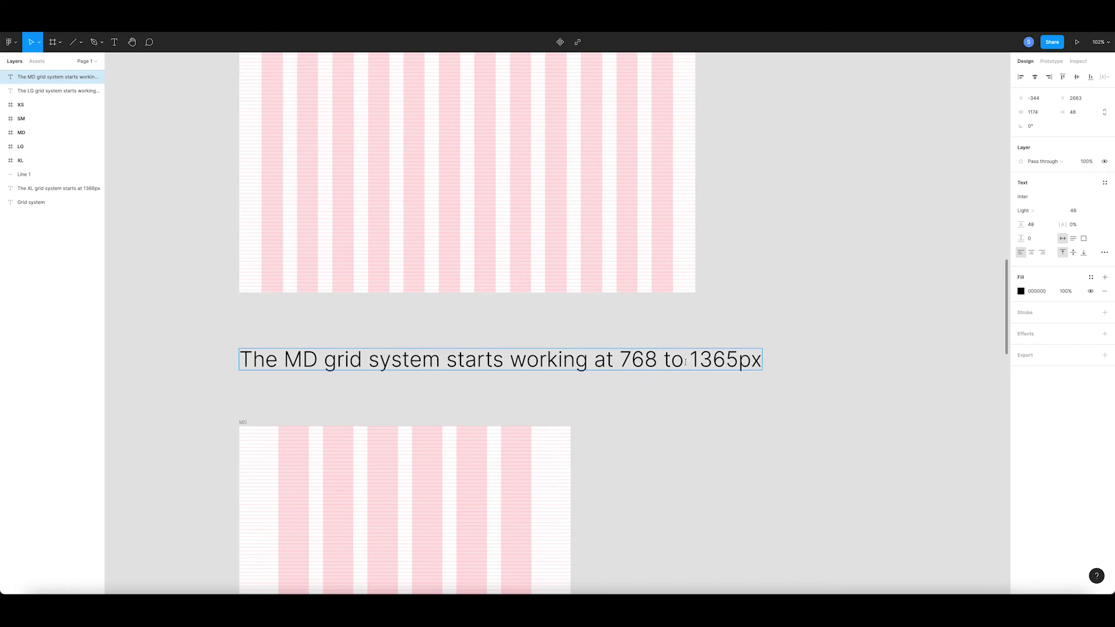
pyautogui.moveTo(741, 360); pyautogui.dragTo(699, 360)
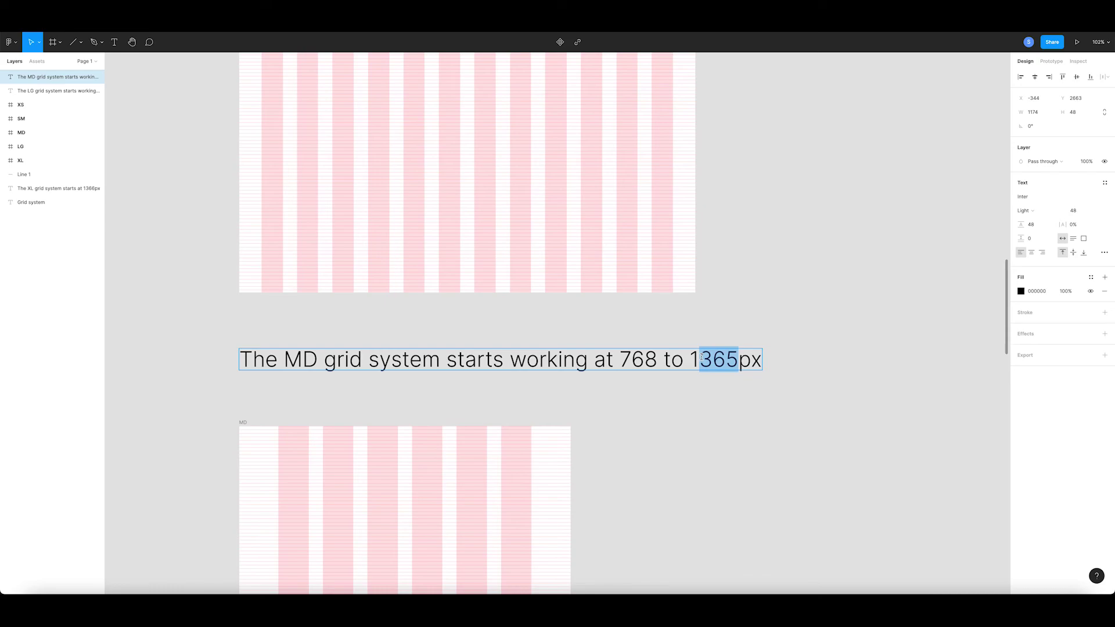
pyautogui.write('023')
pyautogui.click(647, 438)
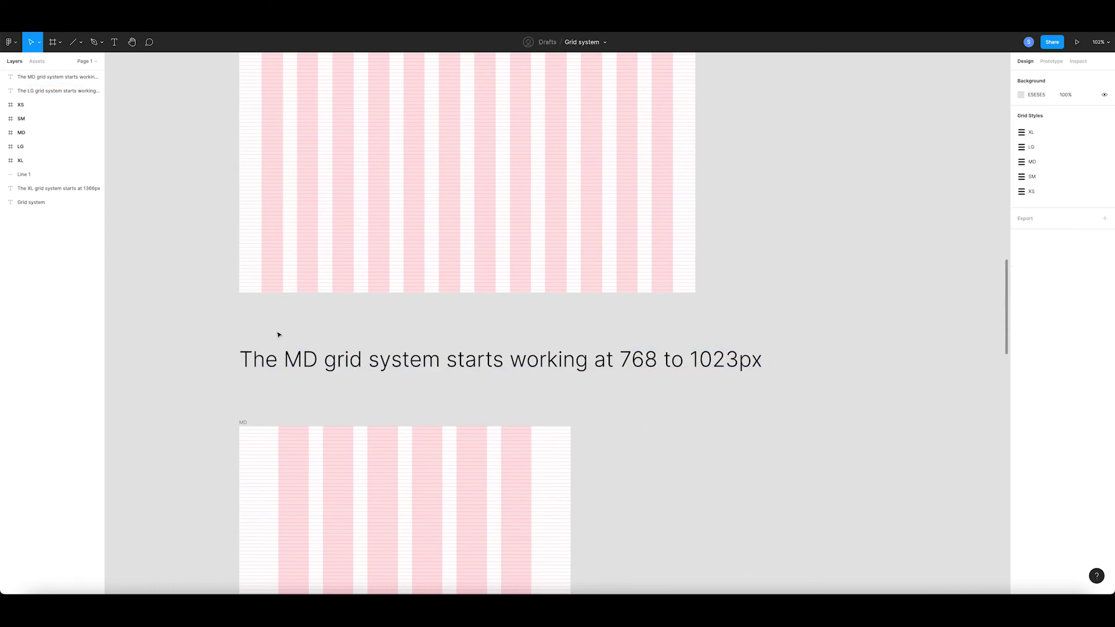
pyautogui.scroll(-5, 562, 364)
pyautogui.scroll(-5, 545, 344)
# Copy the MD caption above the SM frame and rename its breakpoint to SM.
pyautogui.moveTo(476, 258); pyautogui.dragTo(474, 508)
pyautogui.press('Escape')
pyautogui.scroll(5, 389, 509)
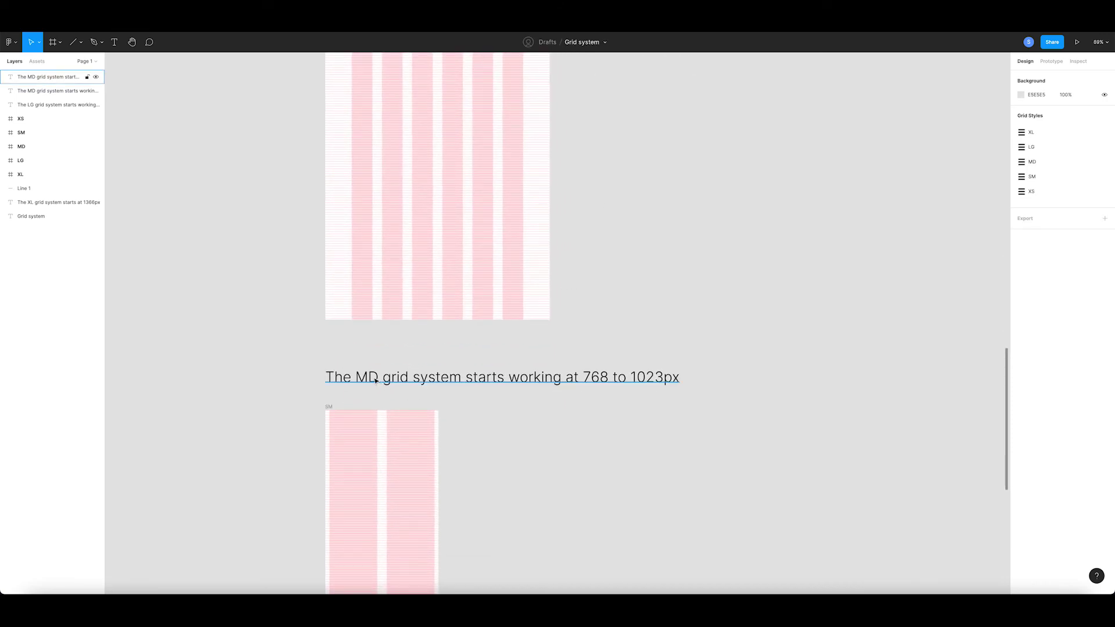
pyautogui.doubleClick(376, 380)
pyautogui.doubleClick(368, 378)
pyautogui.write('S')
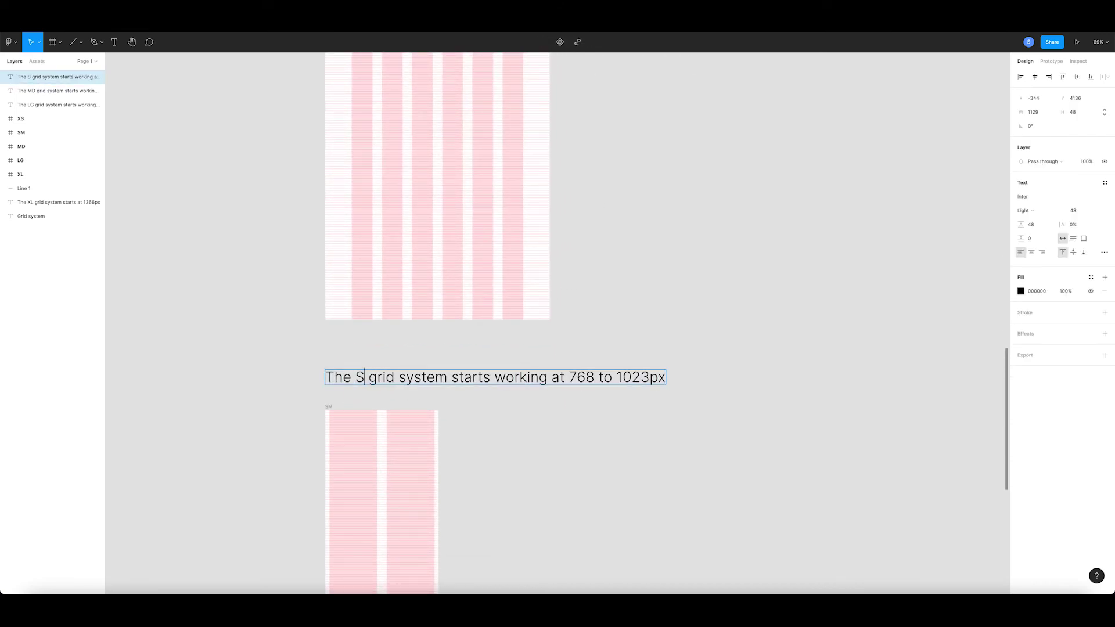
pyautogui.write('M')
pyautogui.click(381, 392)
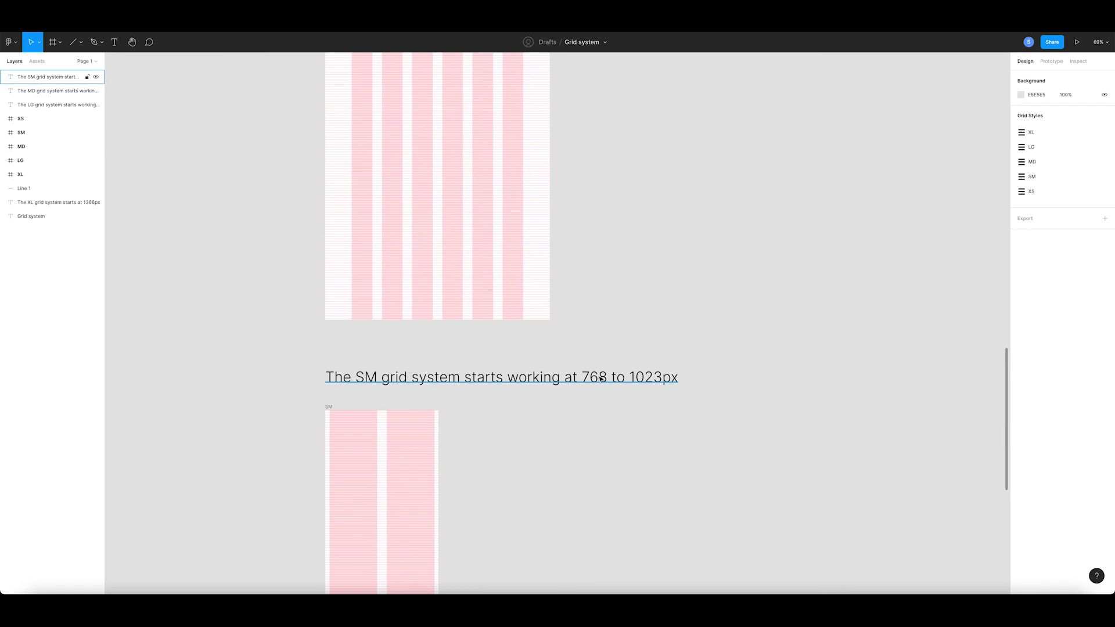
# Change the SM caption's range to 375 to 767px.
pyautogui.doubleClick(601, 378)
pyautogui.doubleClick(601, 378)
pyautogui.write('3')
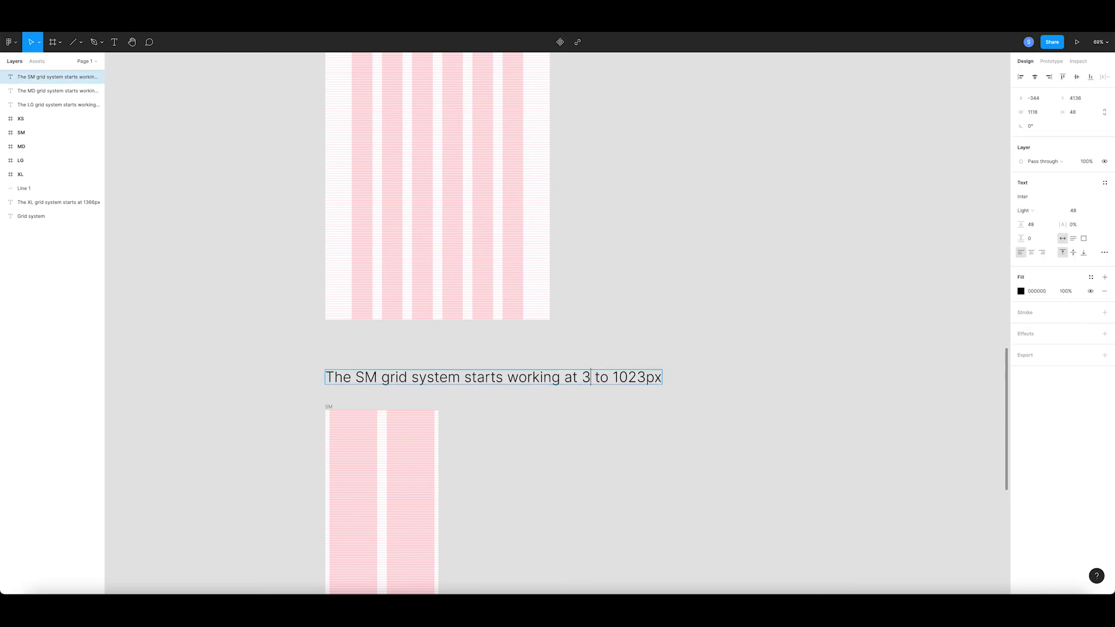
pyautogui.write('75')
pyautogui.moveTo(630, 378); pyautogui.dragTo(660, 378)
pyautogui.write('767')
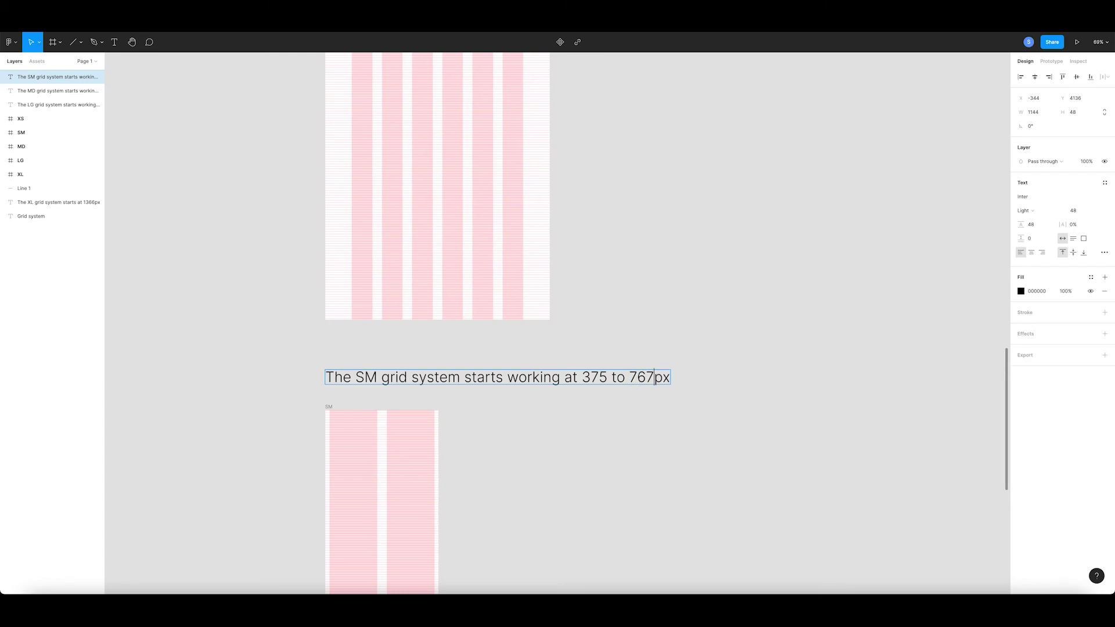
pyautogui.press('Escape')
pyautogui.press('Escape')
# Copy the SM caption above the XS frame and rename its breakpoint to XS.
pyautogui.scroll(-3, 463, 381)
pyautogui.scroll(-3, 448, 251)
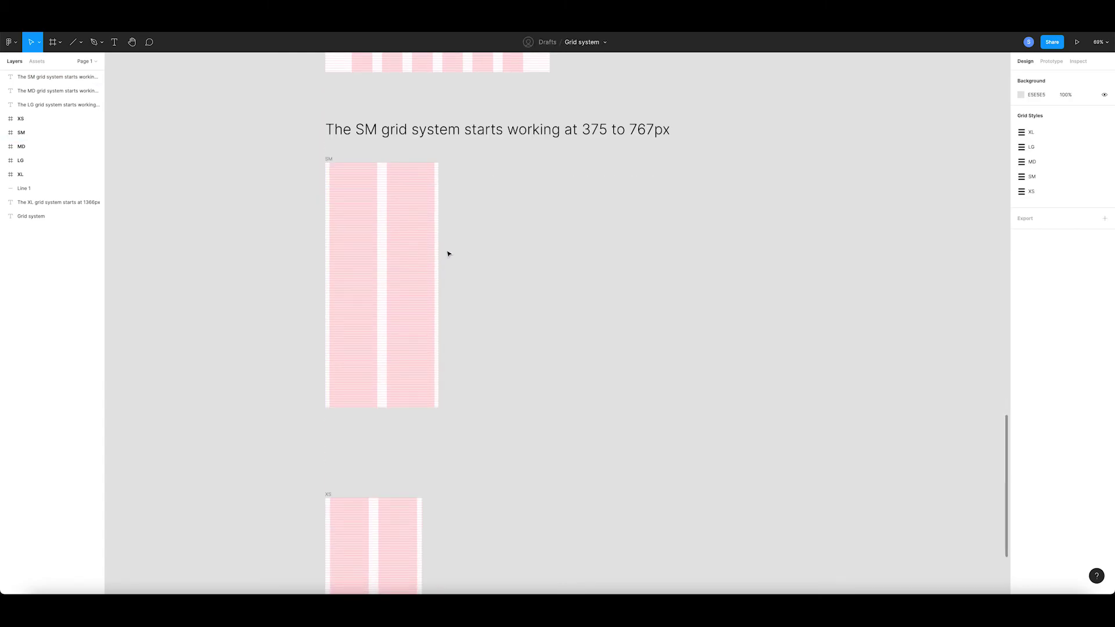
pyautogui.moveTo(436, 130); pyautogui.dragTo(435, 466)
pyautogui.click(316, 478)
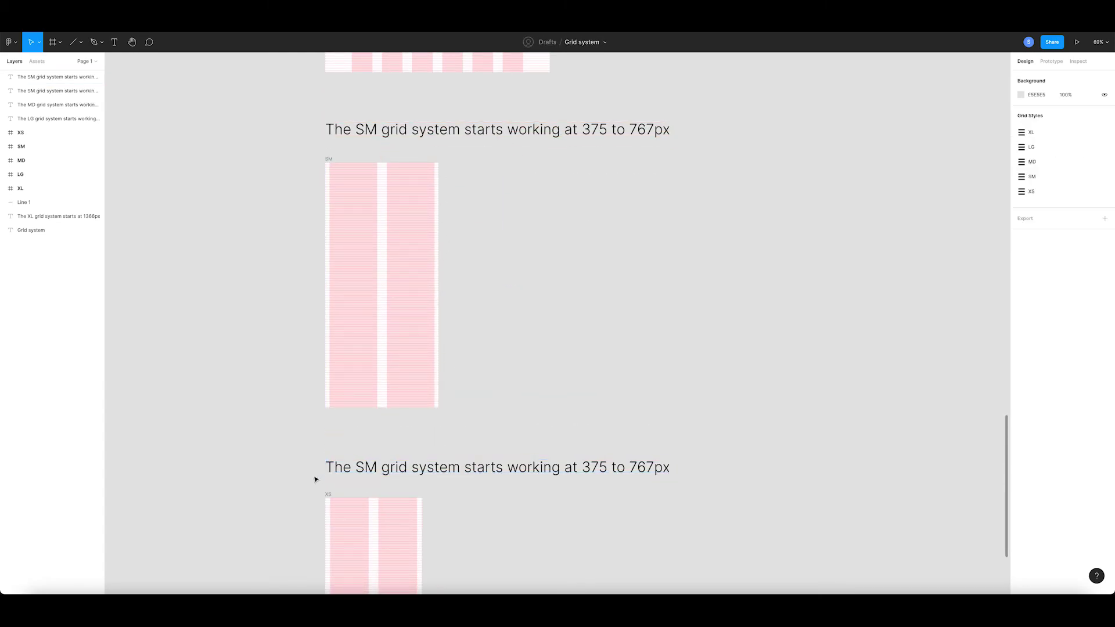
pyautogui.scroll(5, 366, 543)
pyautogui.scroll(-2, 392, 359)
pyautogui.doubleClick(372, 291)
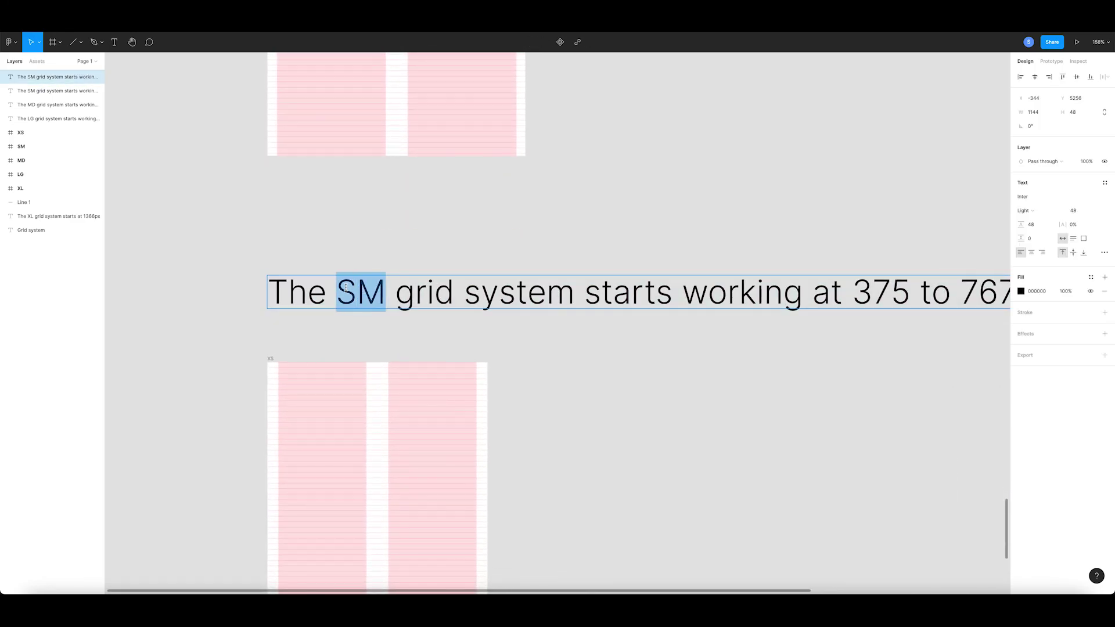
pyautogui.write('XS')
pyautogui.press('Escape')
pyautogui.press('Escape')
# Change the XS caption's range to 320 to 374px.
pyautogui.scroll(-2, 192, 321)
pyautogui.hscroll(2, 465, 314)
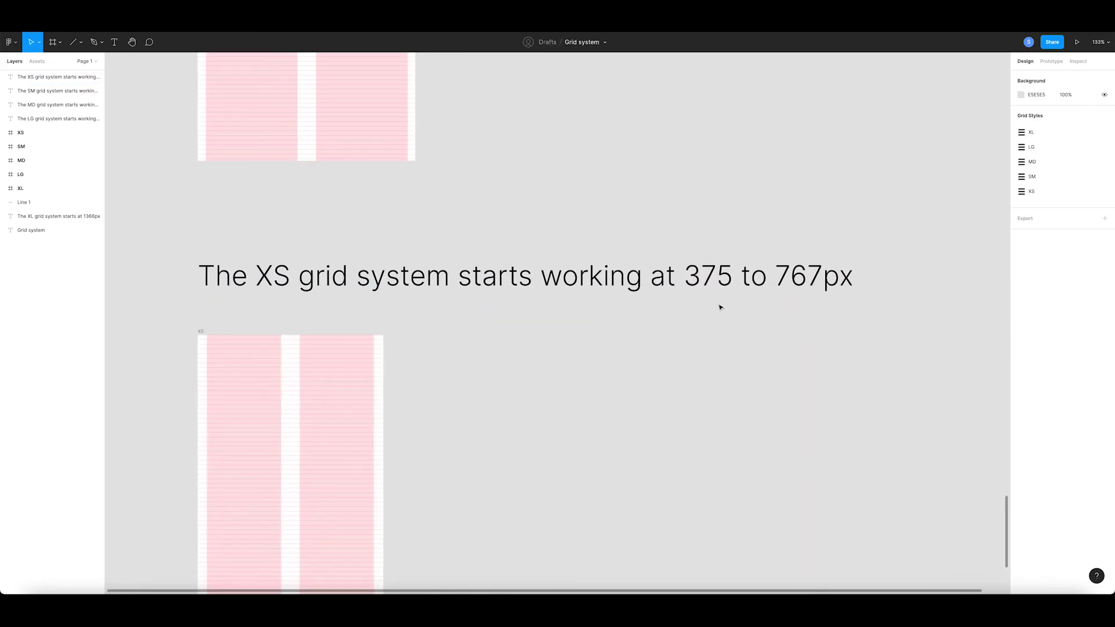
pyautogui.doubleClick(708, 277)
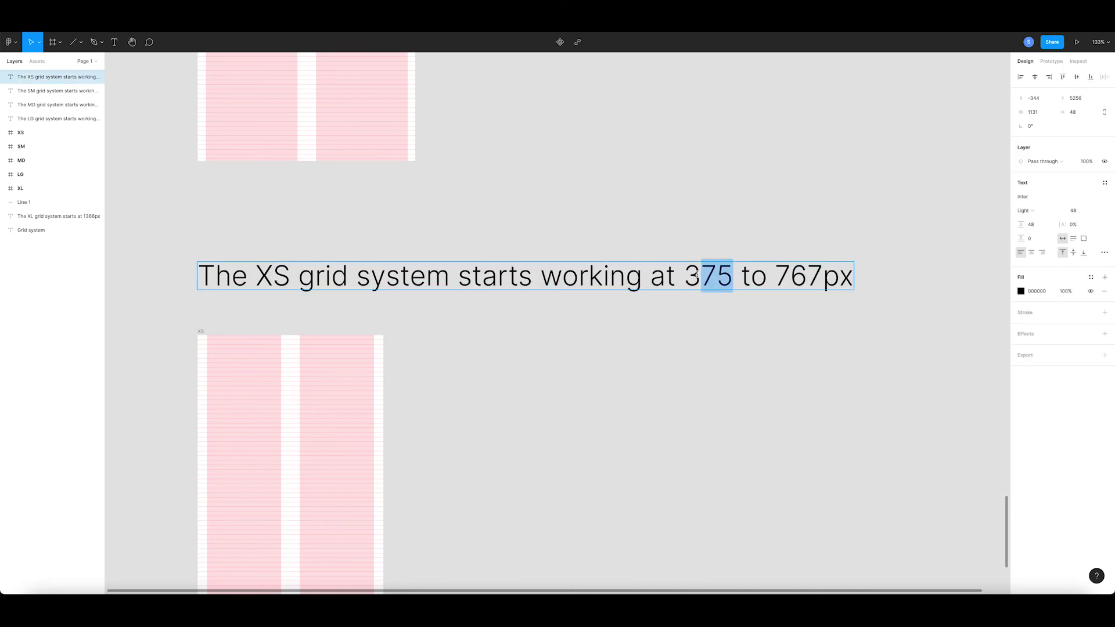
pyautogui.write('320')
pyautogui.moveTo(777, 277); pyautogui.dragTo(825, 277)
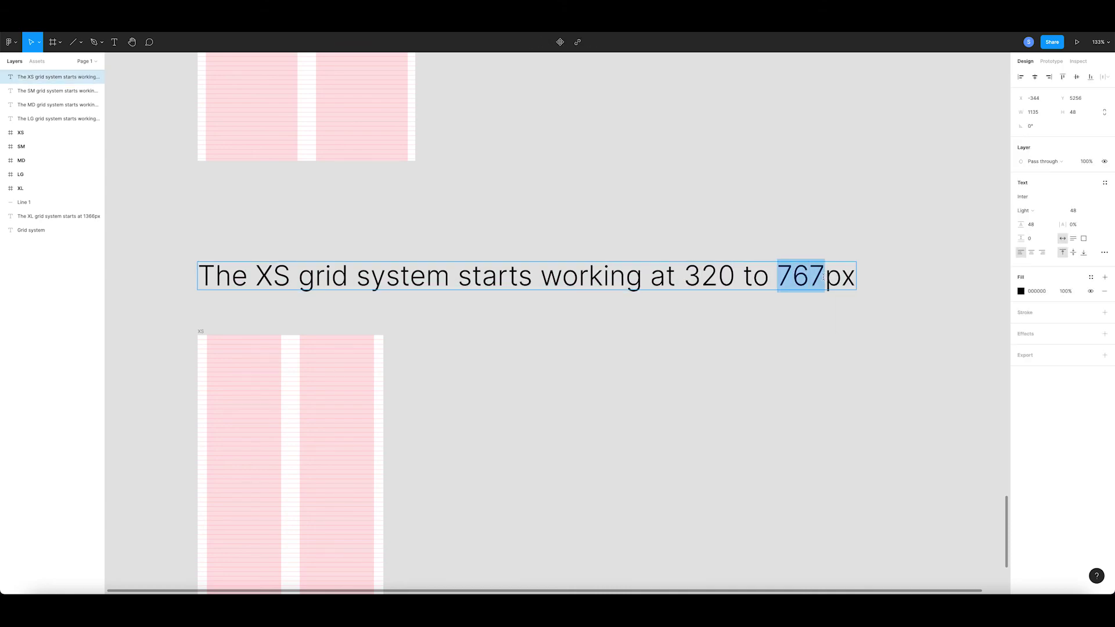
pyautogui.write('374')
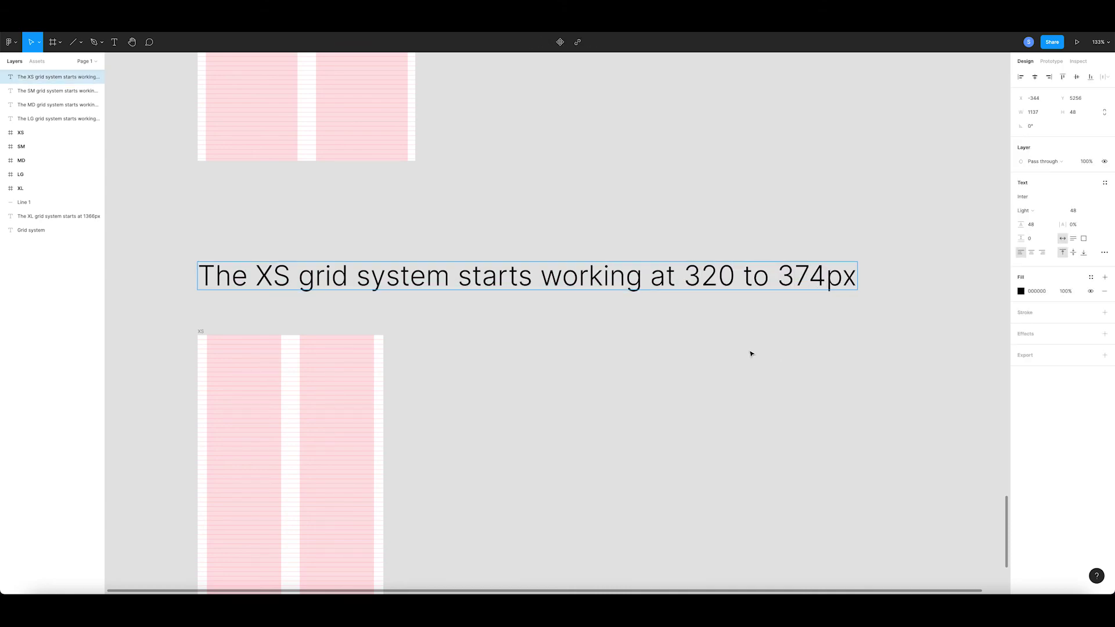
pyautogui.press('Escape')
pyautogui.press('Escape')
pyautogui.scroll(-10, 488, 289)
pyautogui.scroll(-5, 580, 239)
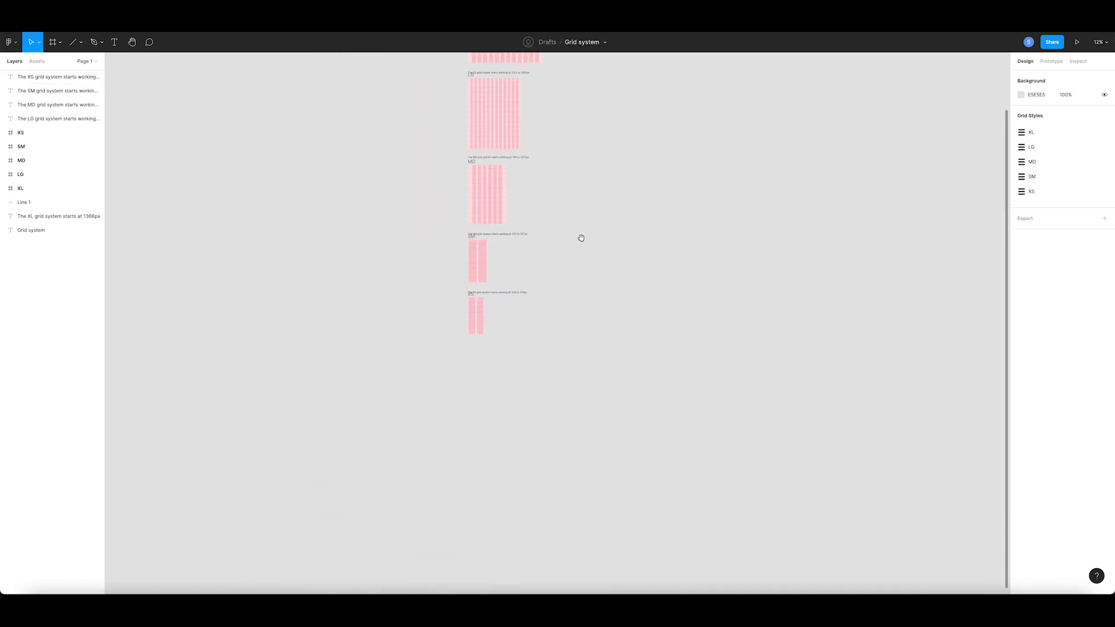
pyautogui.scroll(-3, 484, 356)
pyautogui.hscroll(2, 467, 294)
pyautogui.click(394, 152)
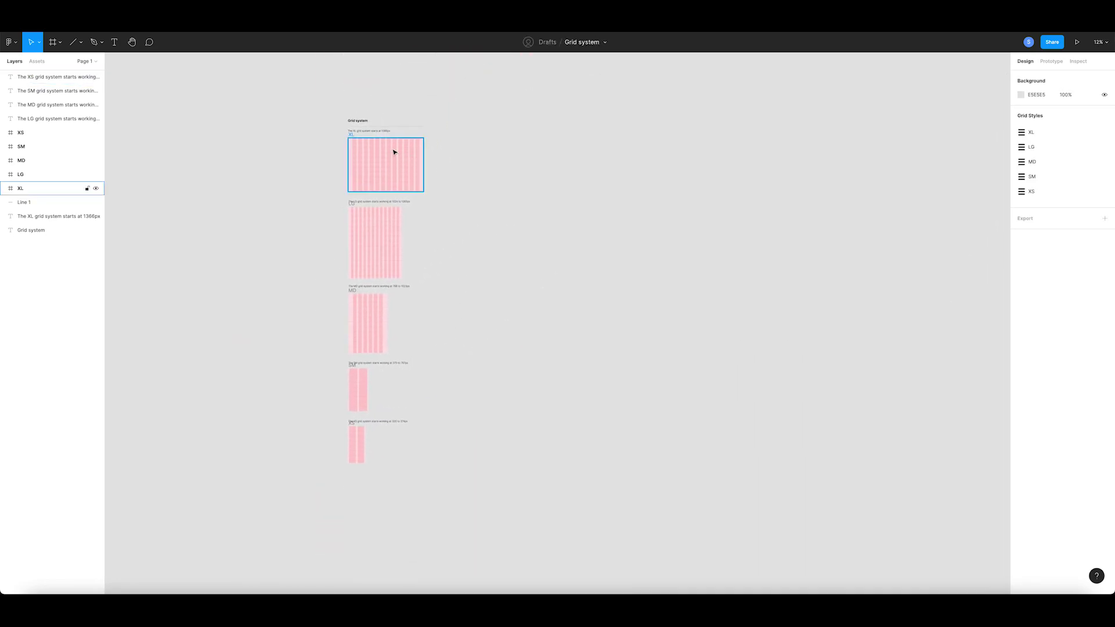
pyautogui.scroll(5, 371, 141)
pyautogui.scroll(3, 407, 145)
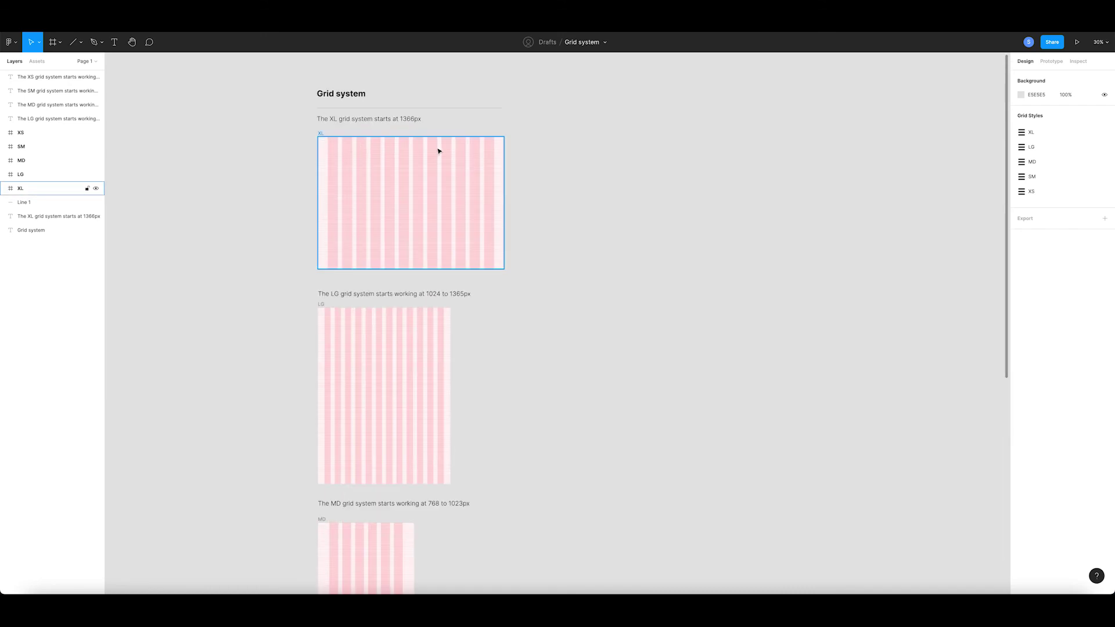
pyautogui.scroll(3, 465, 151)
pyautogui.scroll(1, 489, 154)
pyautogui.click(297, 149)
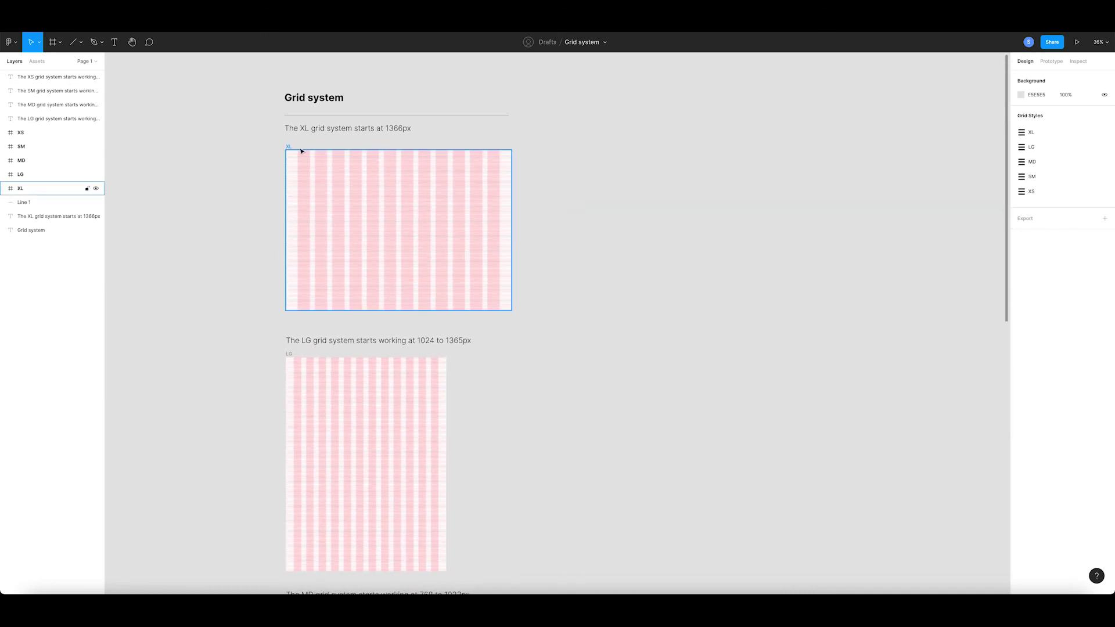
pyautogui.click(1032, 198)
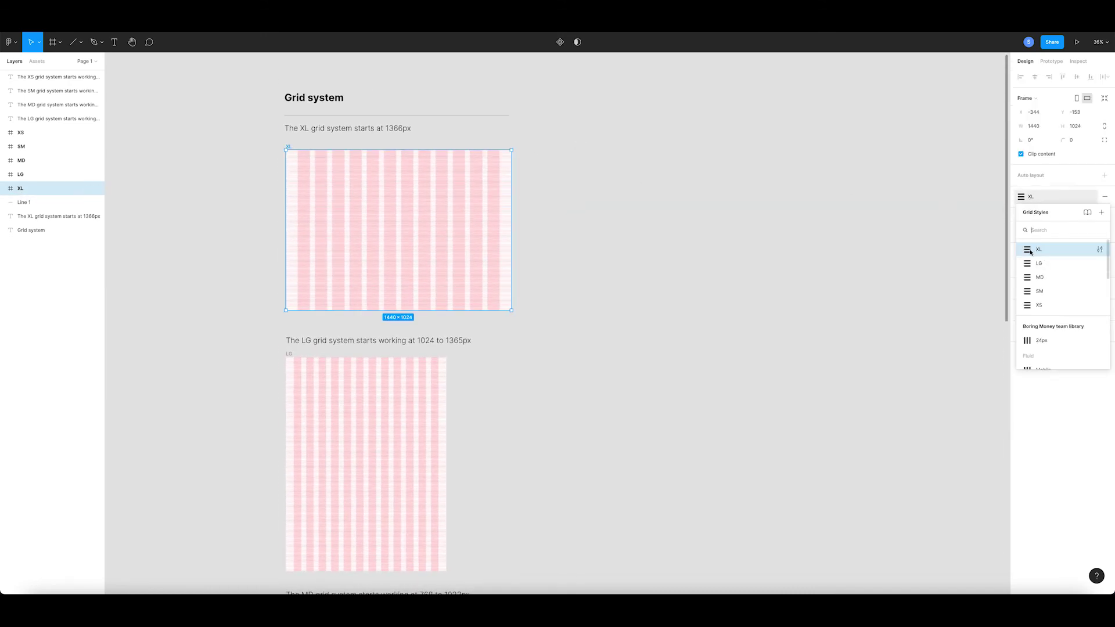
pyautogui.click(1100, 249)
pyautogui.click(1100, 263)
pyautogui.click(1099, 277)
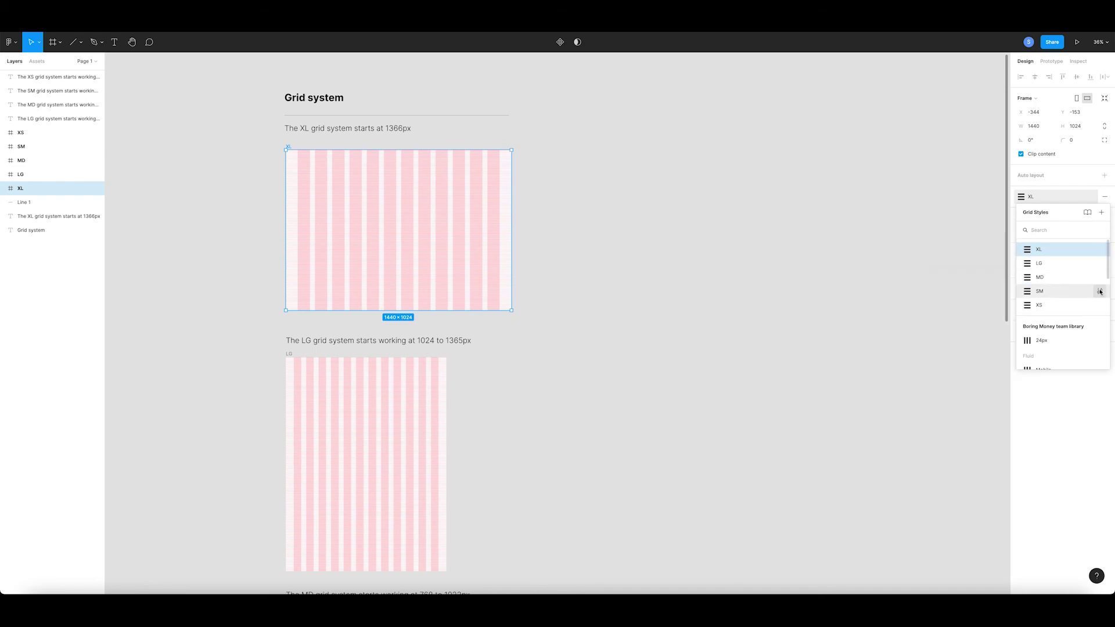
pyautogui.click(1099, 291)
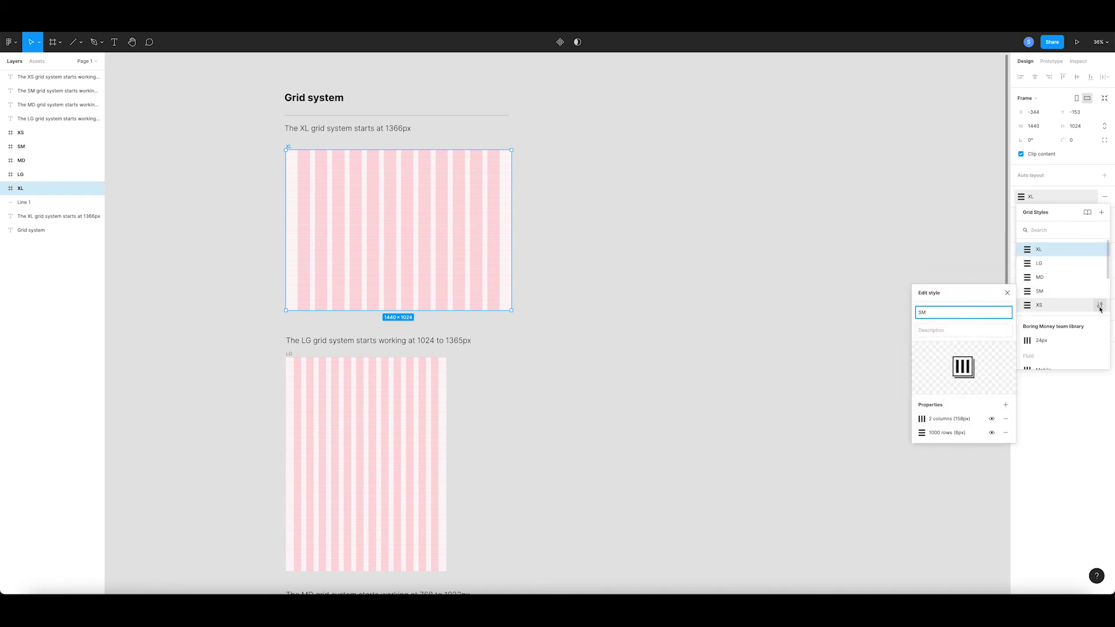
pyautogui.click(910, 241)
pyautogui.scroll(-3, 253, 141)
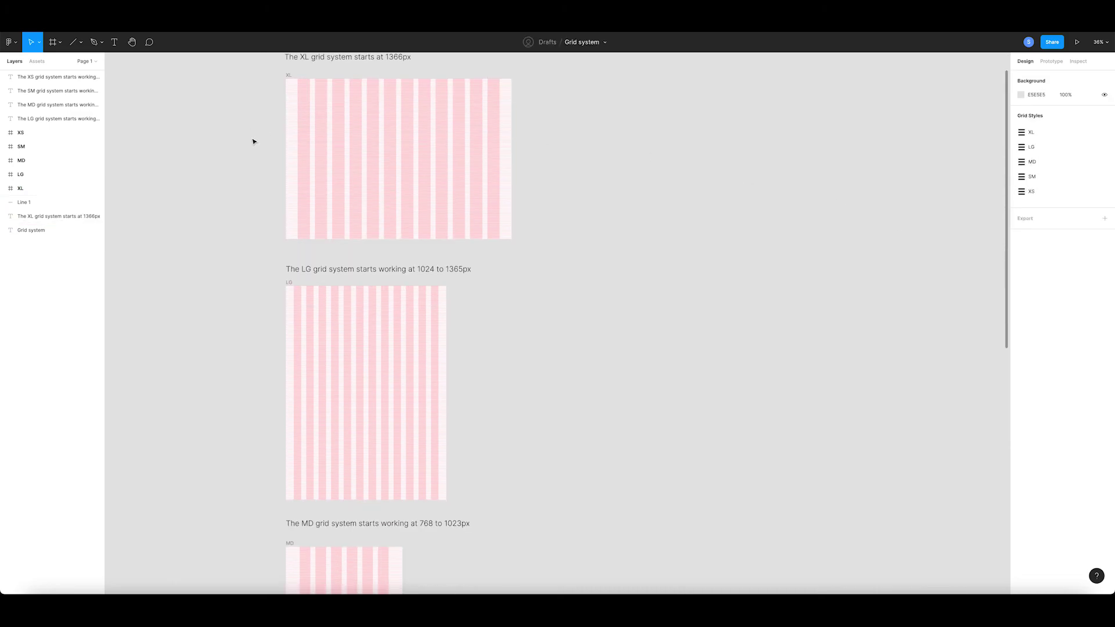